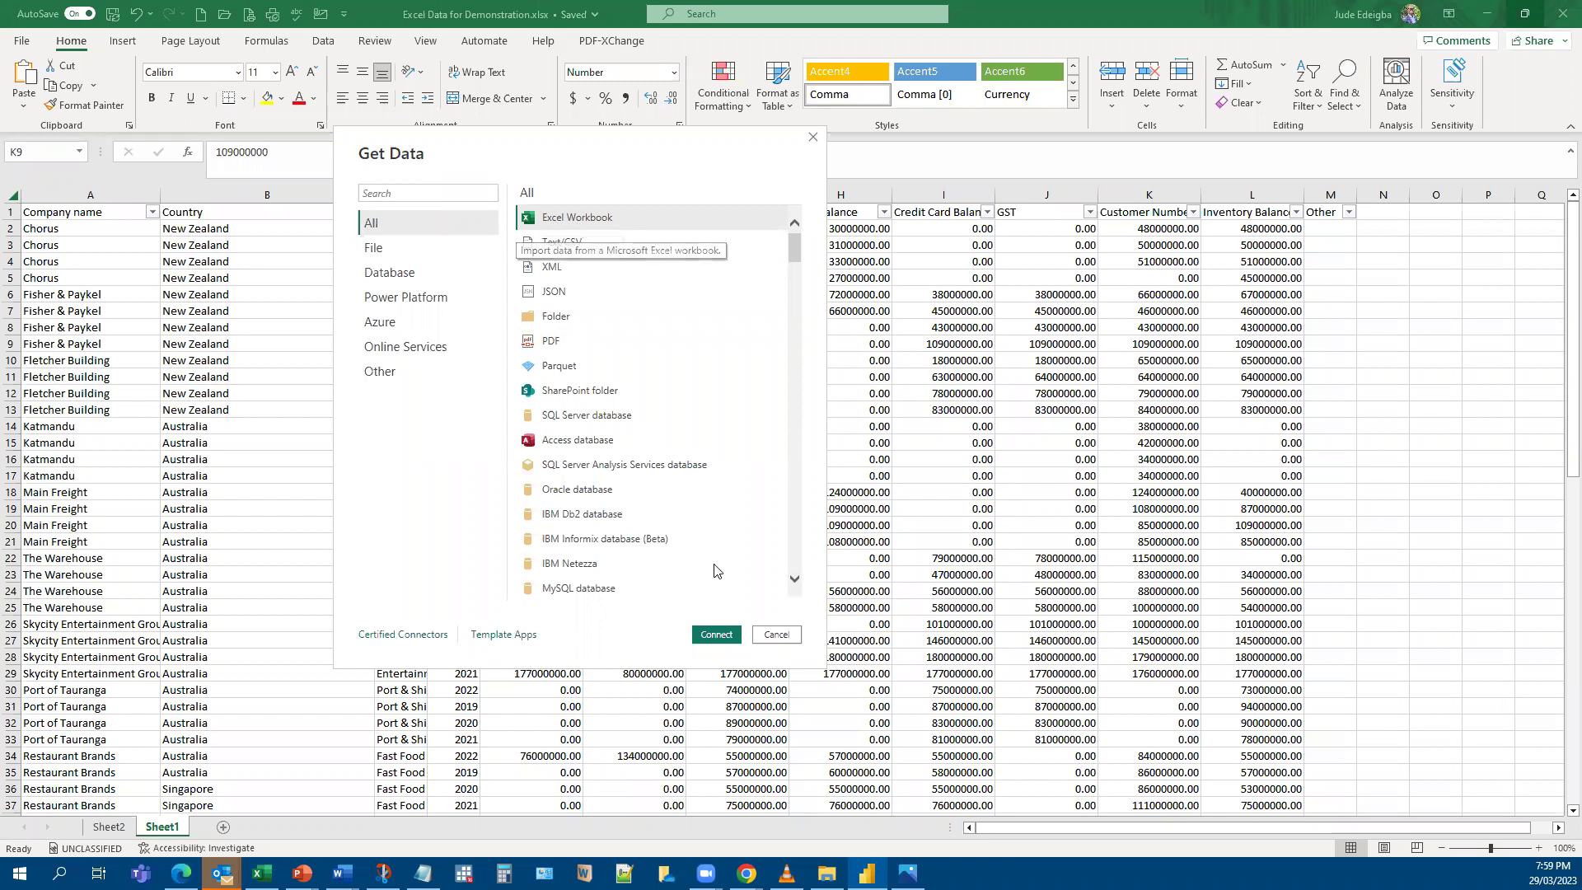
Connect to the Excel workbook Excel Data for Demonstration.xlsx, select Sheet1 and open it for transformation in Power Query Editor.
click(716, 637)
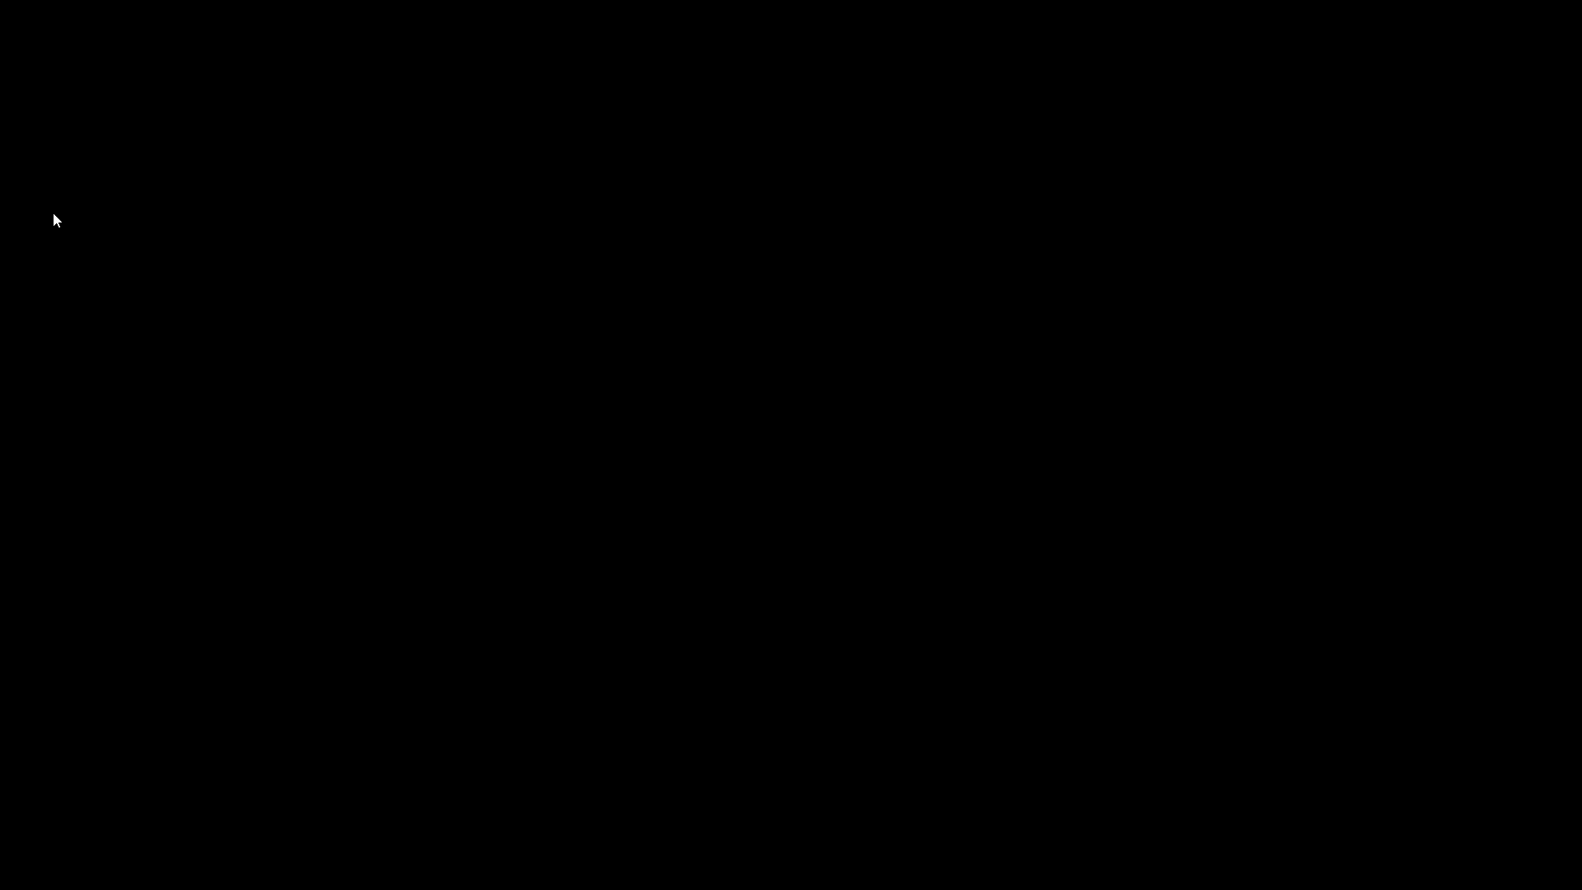
click(57, 138)
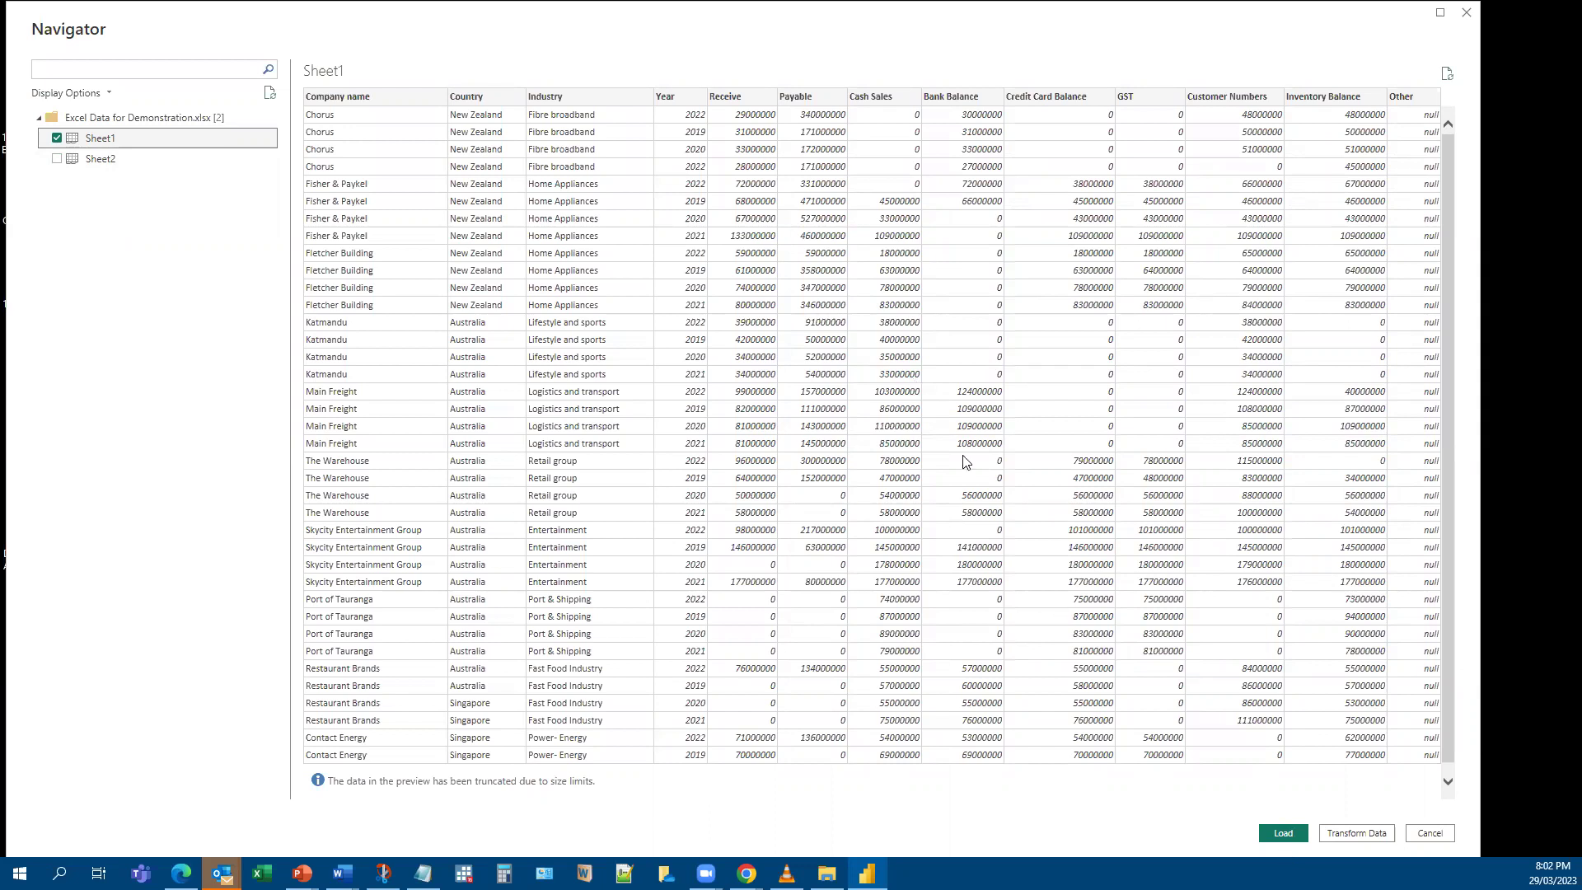
click(911, 381)
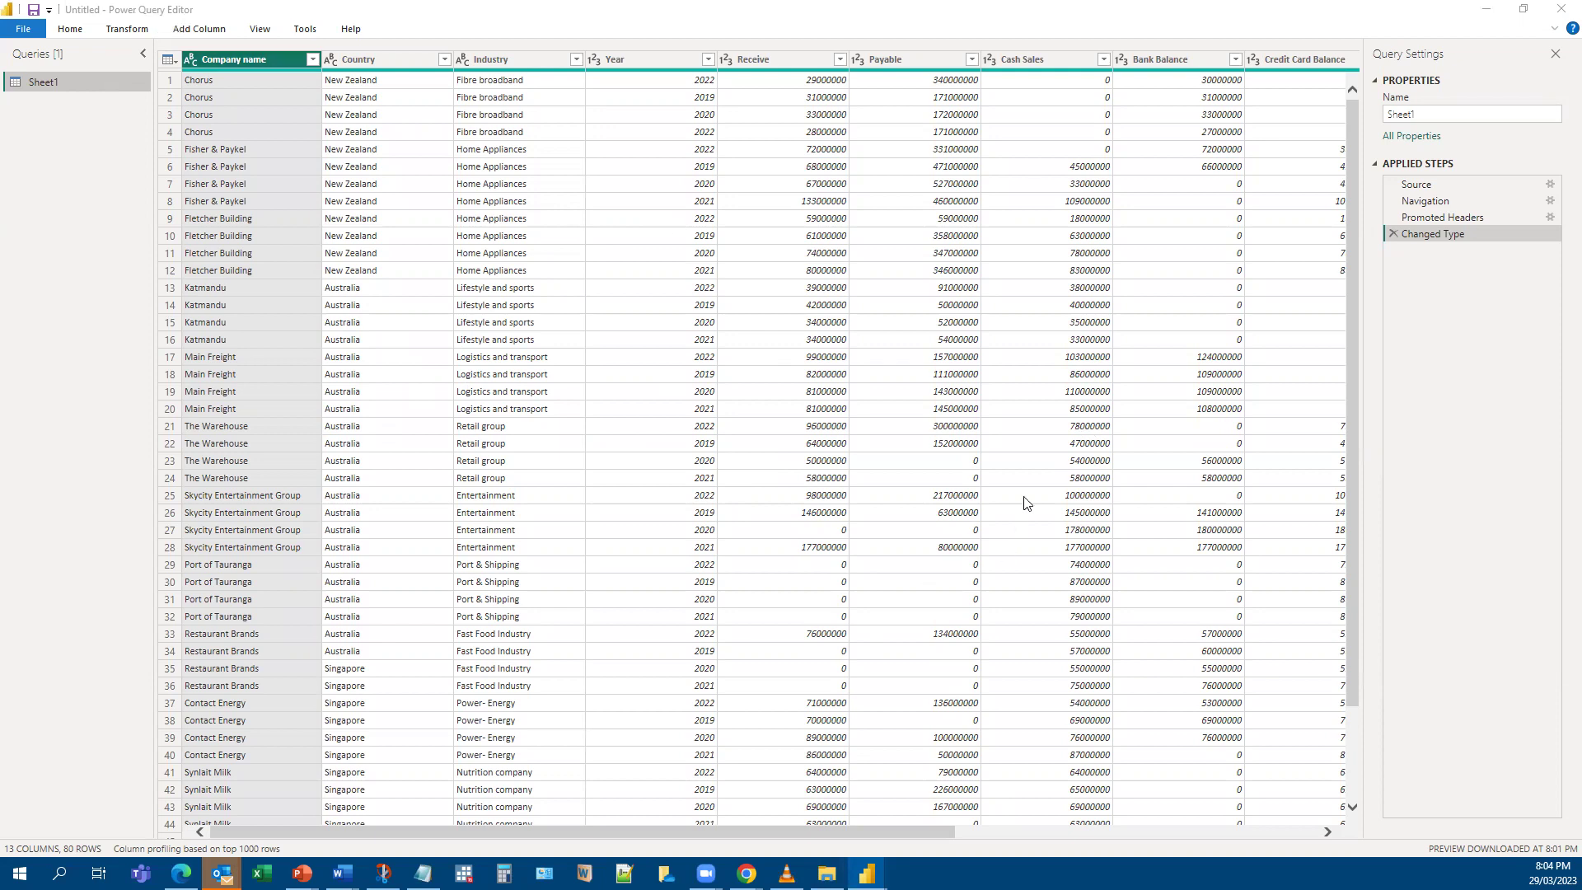
Apply a filter to the Industry column with all industries, including Logistics and transport, kept selected.
click(1199, 256)
scroll(1240, 399, down, 10)
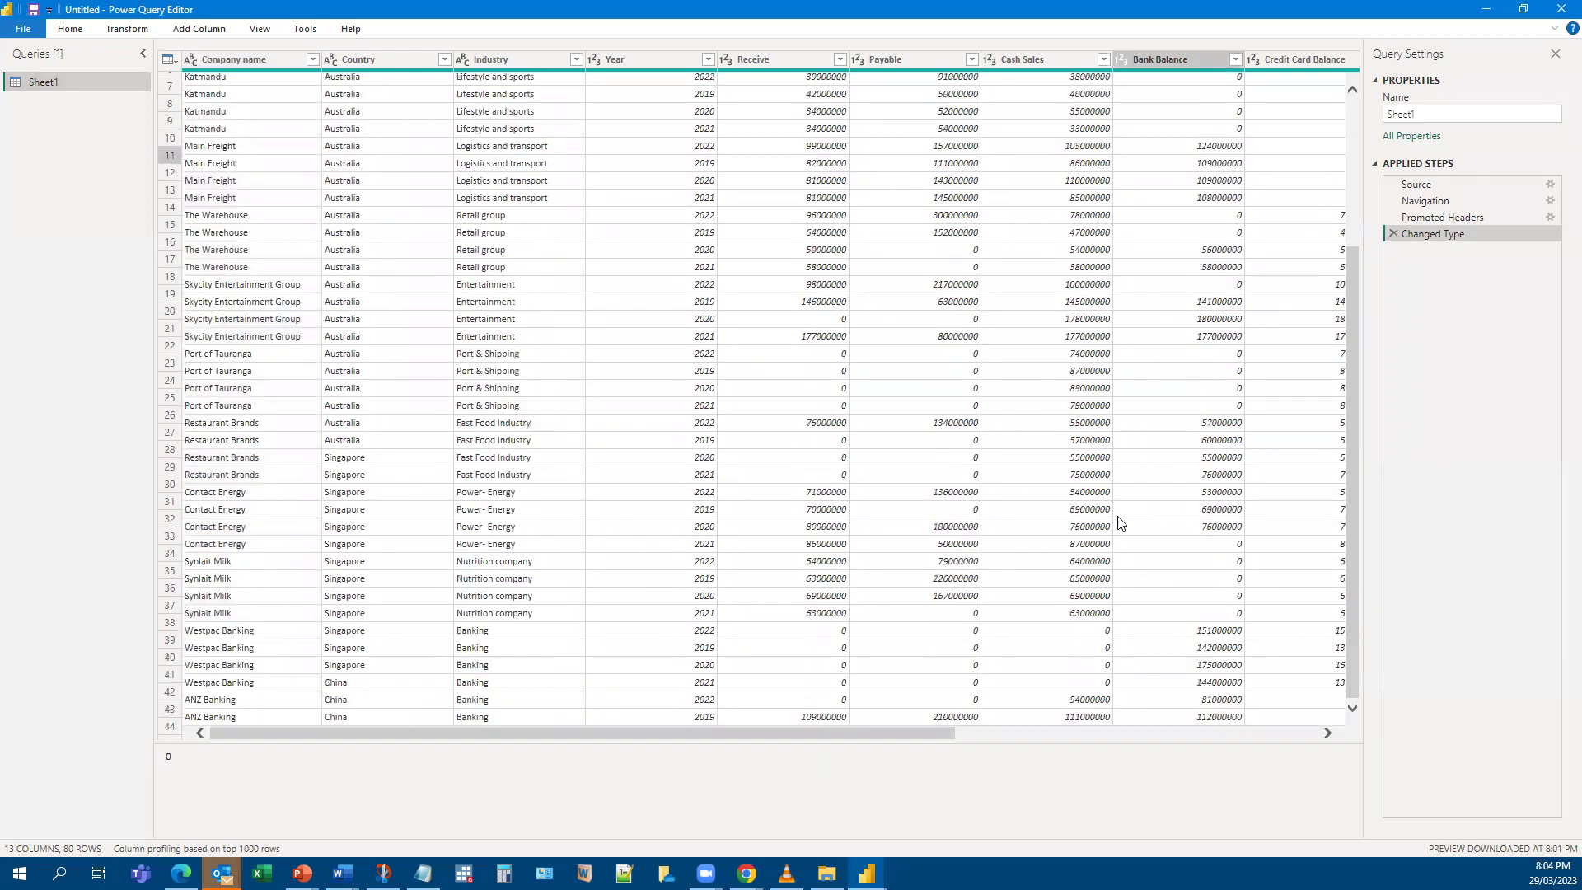
scroll(1021, 492, up, 10)
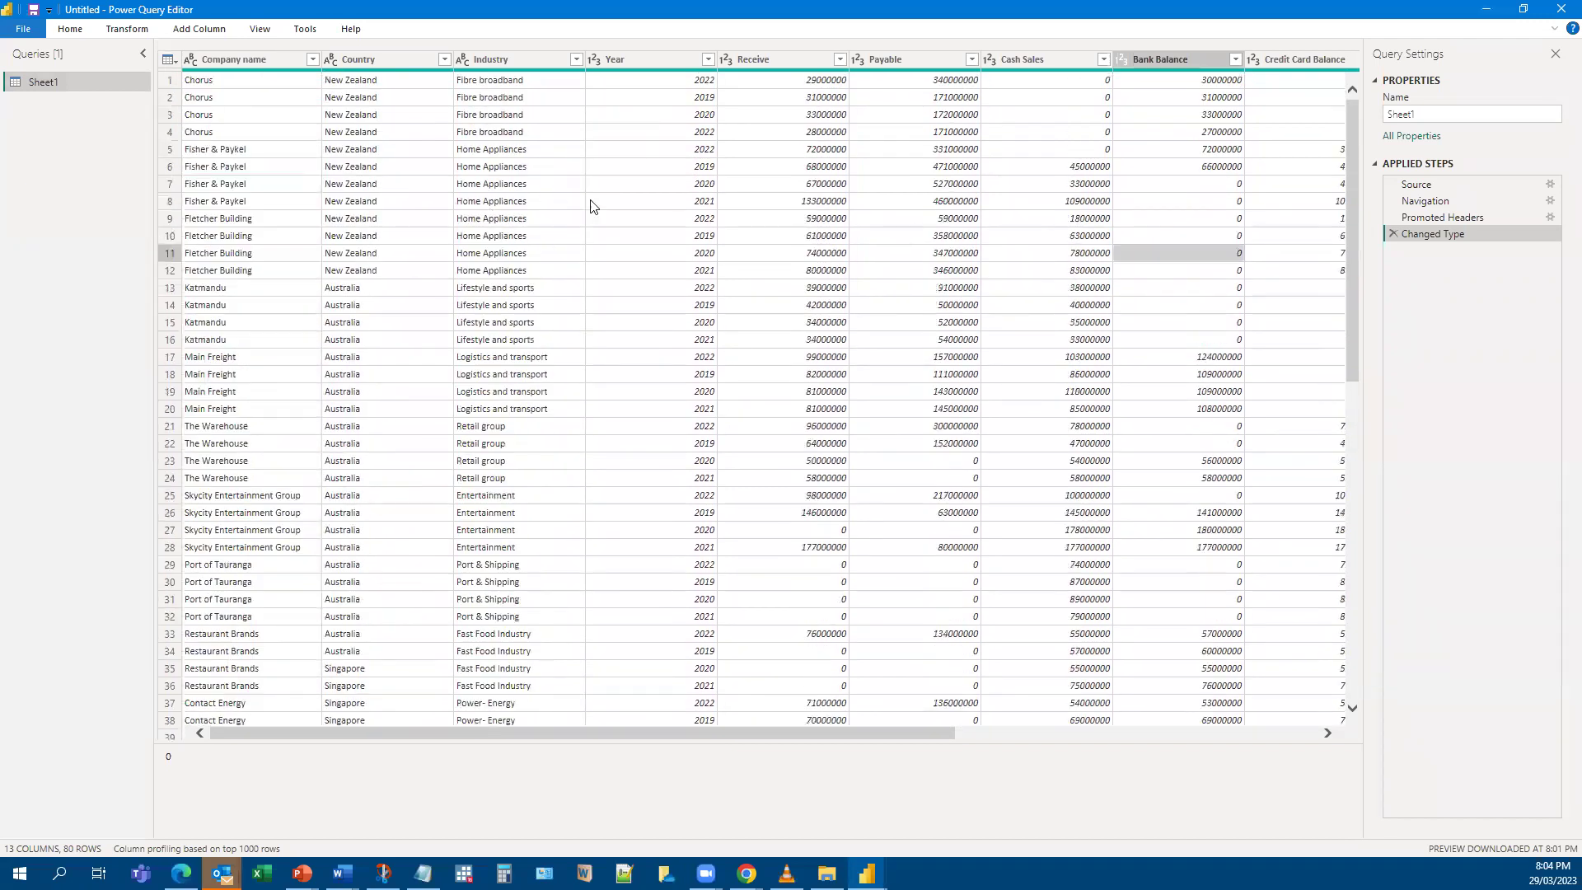
click(577, 60)
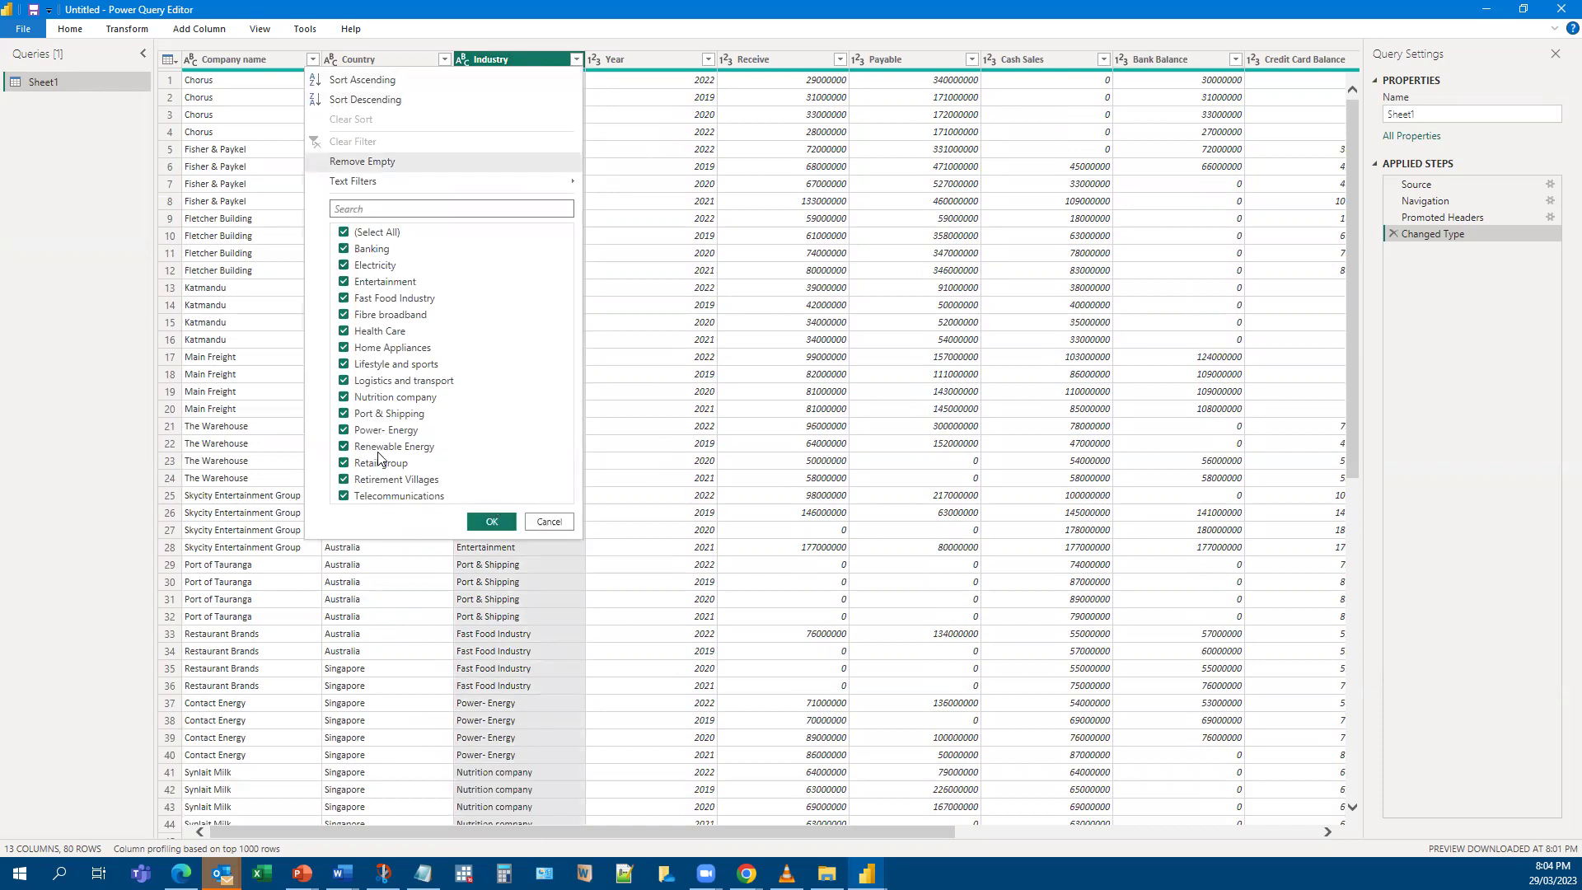
click(344, 233)
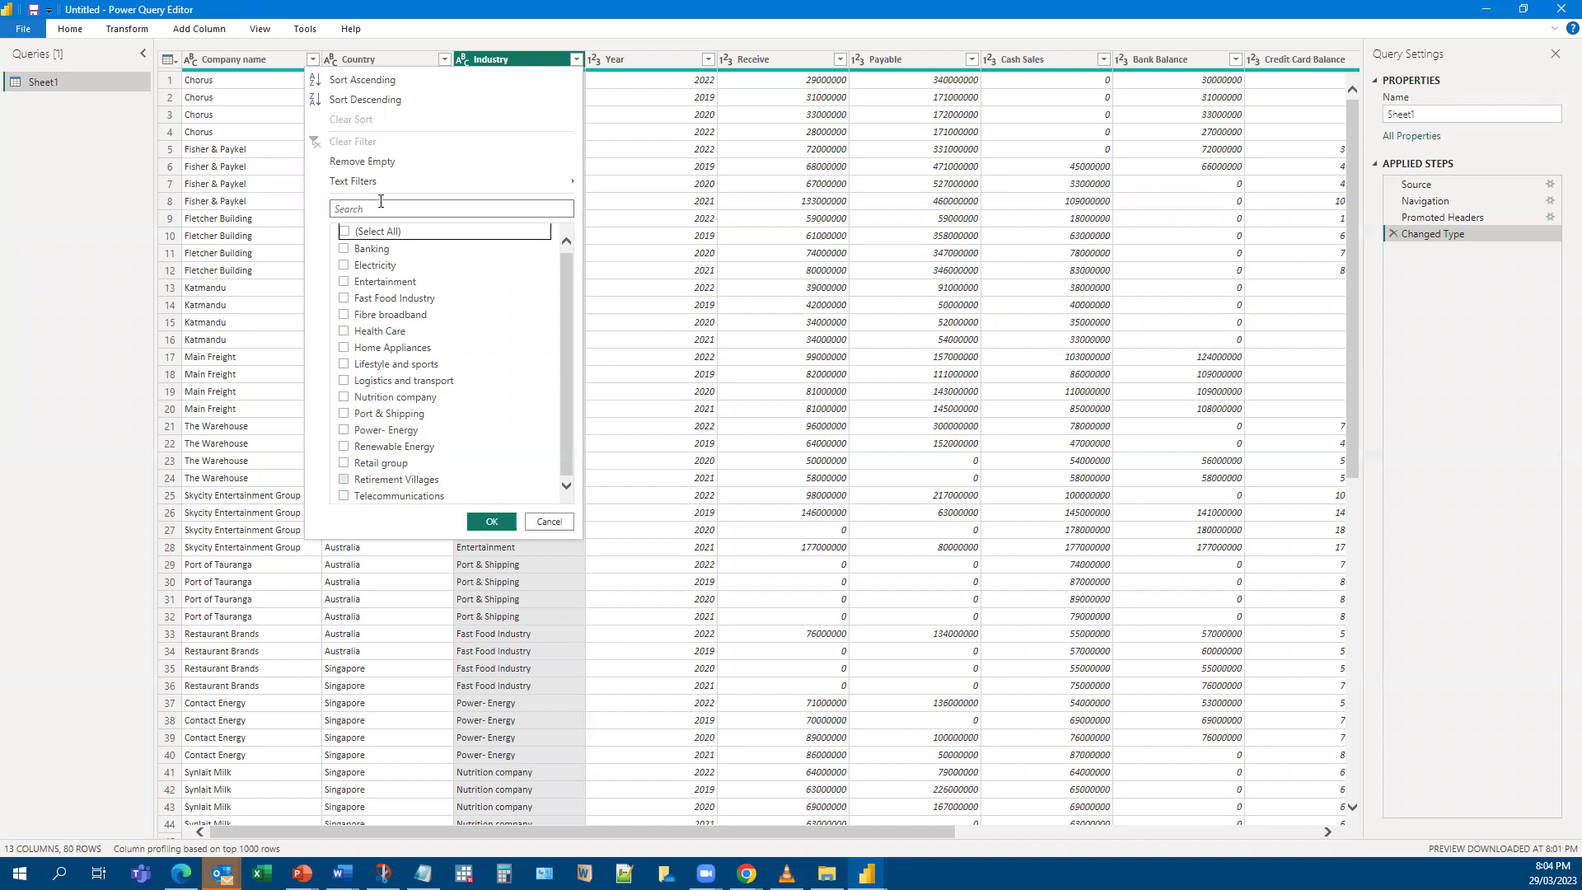
click(345, 233)
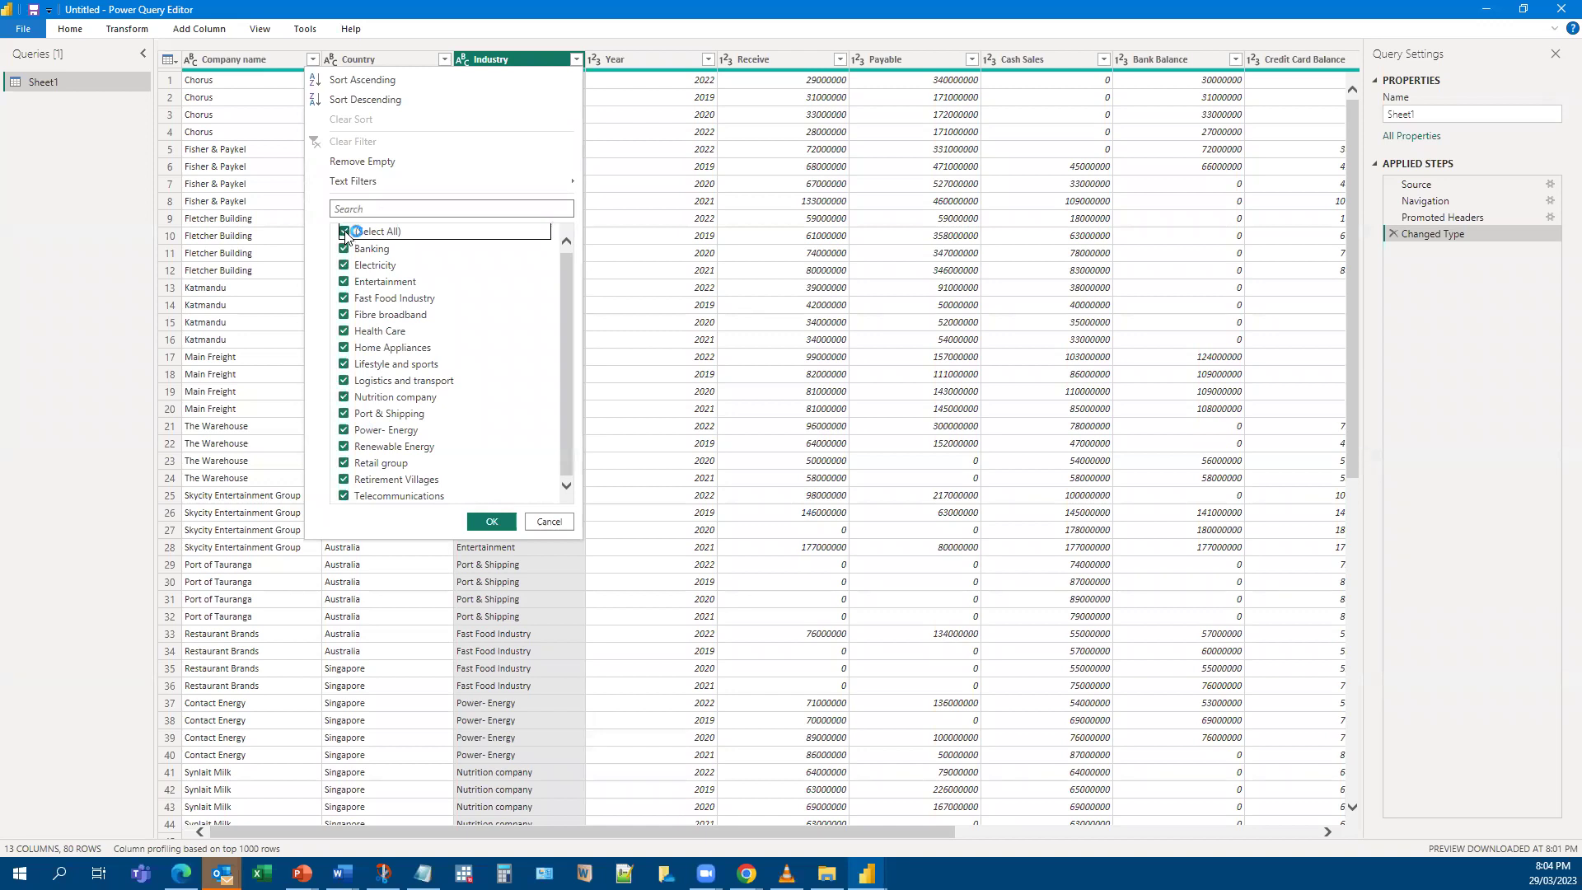
click(344, 383)
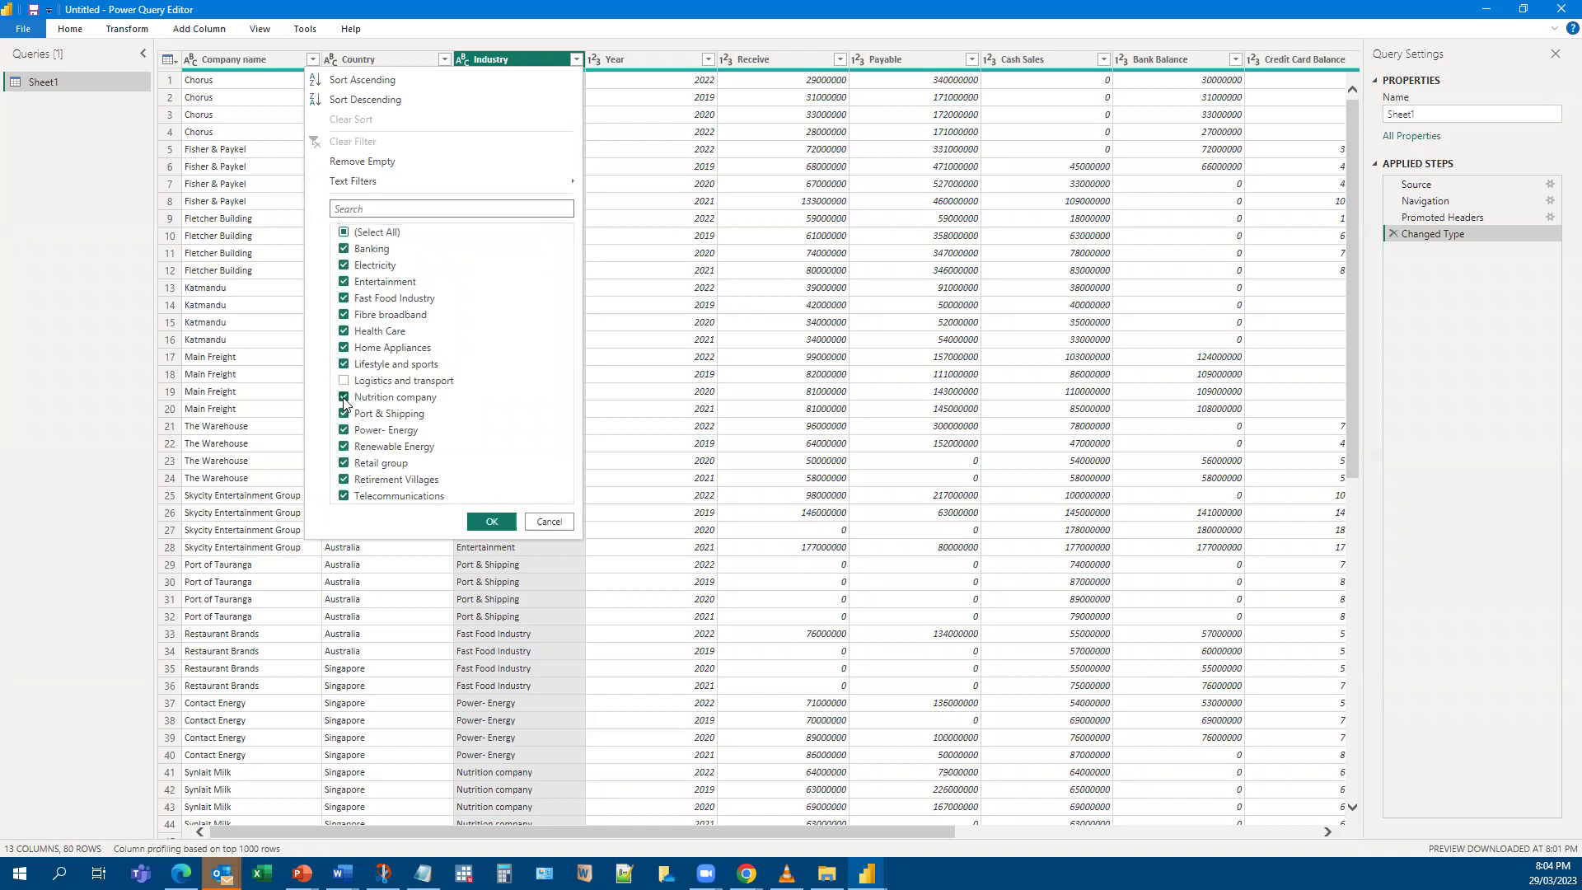
click(344, 398)
click(345, 381)
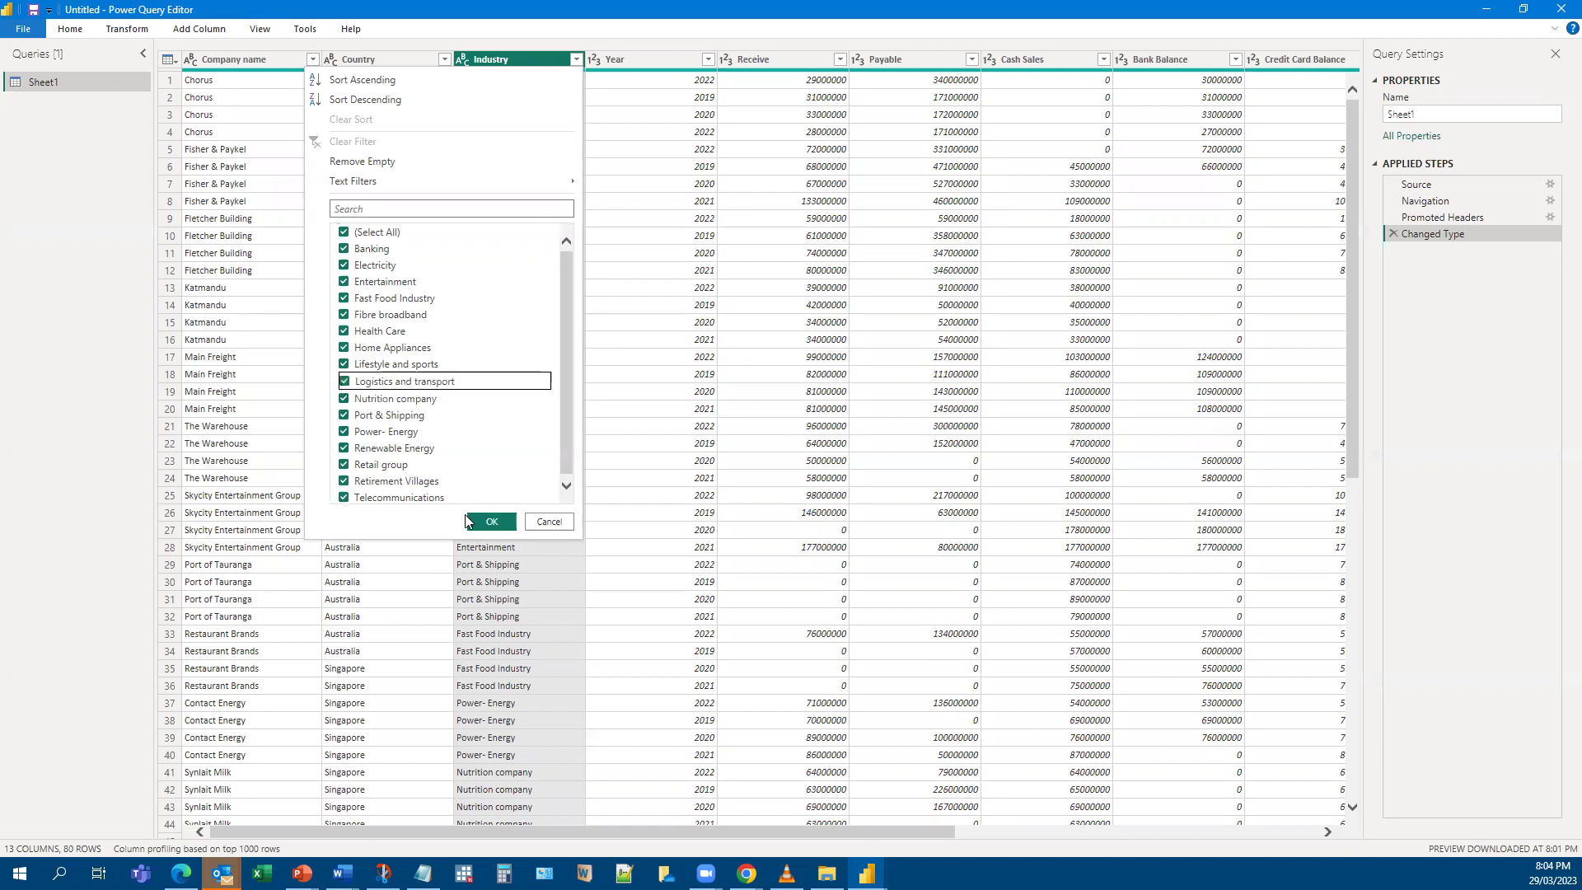
click(490, 523)
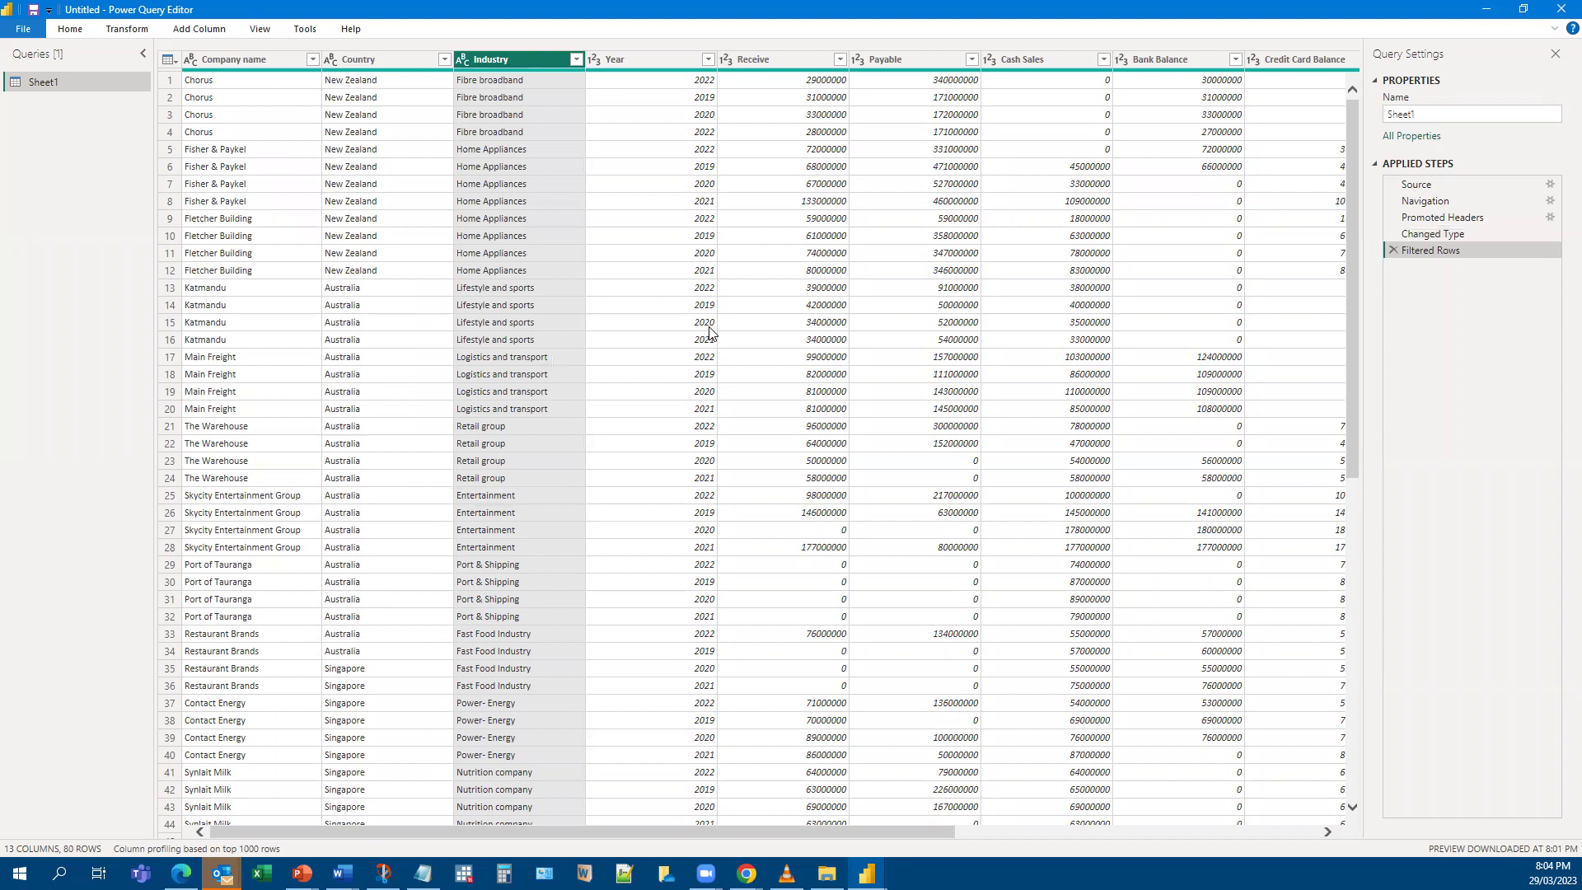
Check the years available in the Year column's filter and look through the values of the Other column.
click(708, 59)
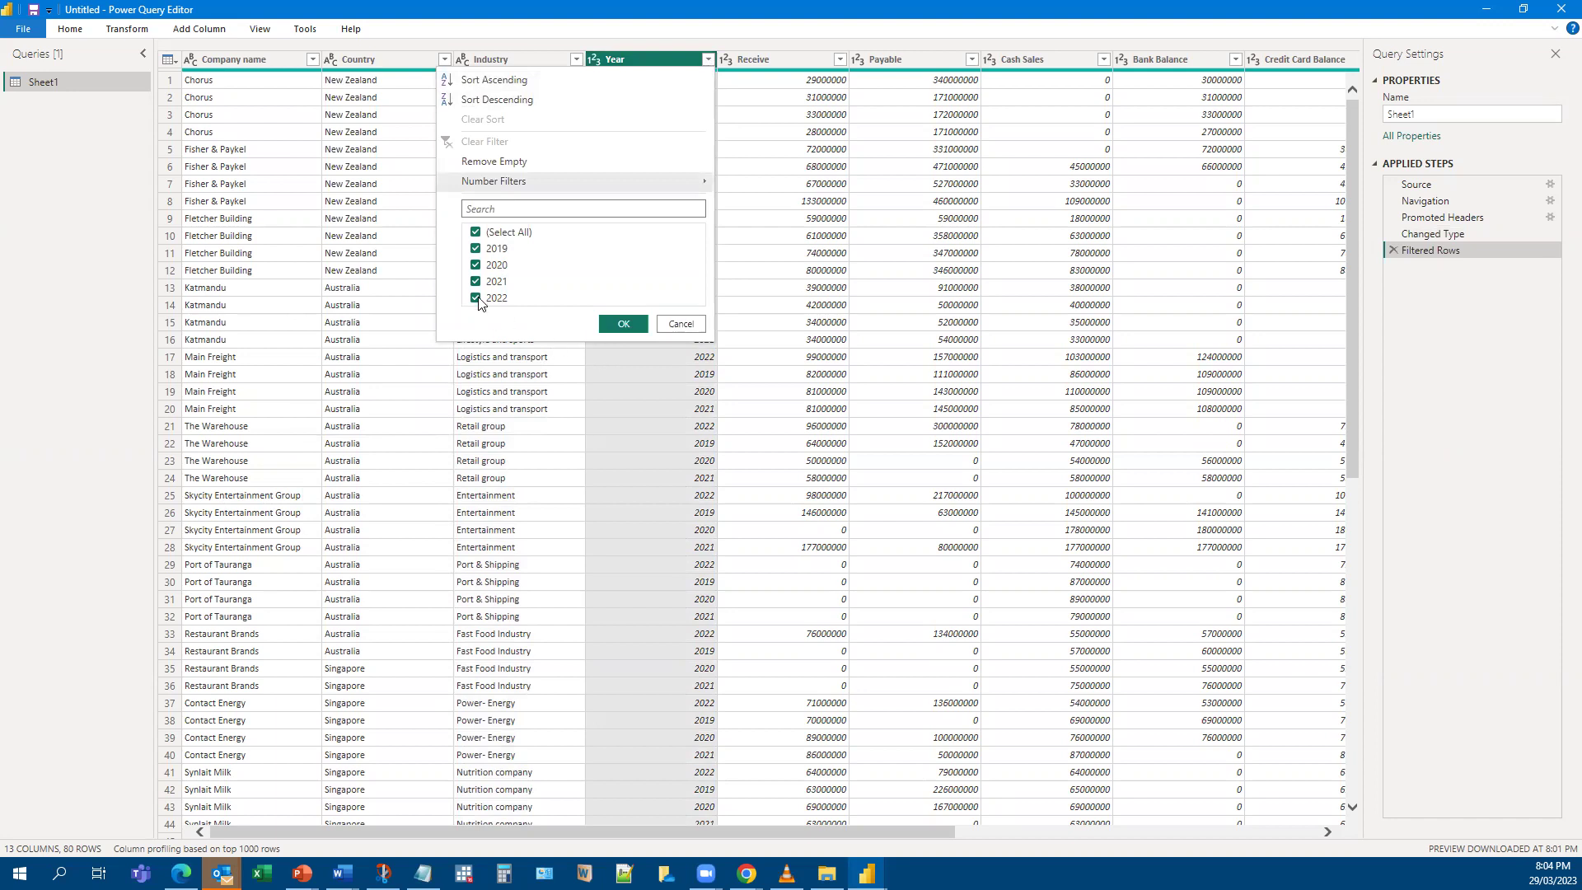
click(679, 324)
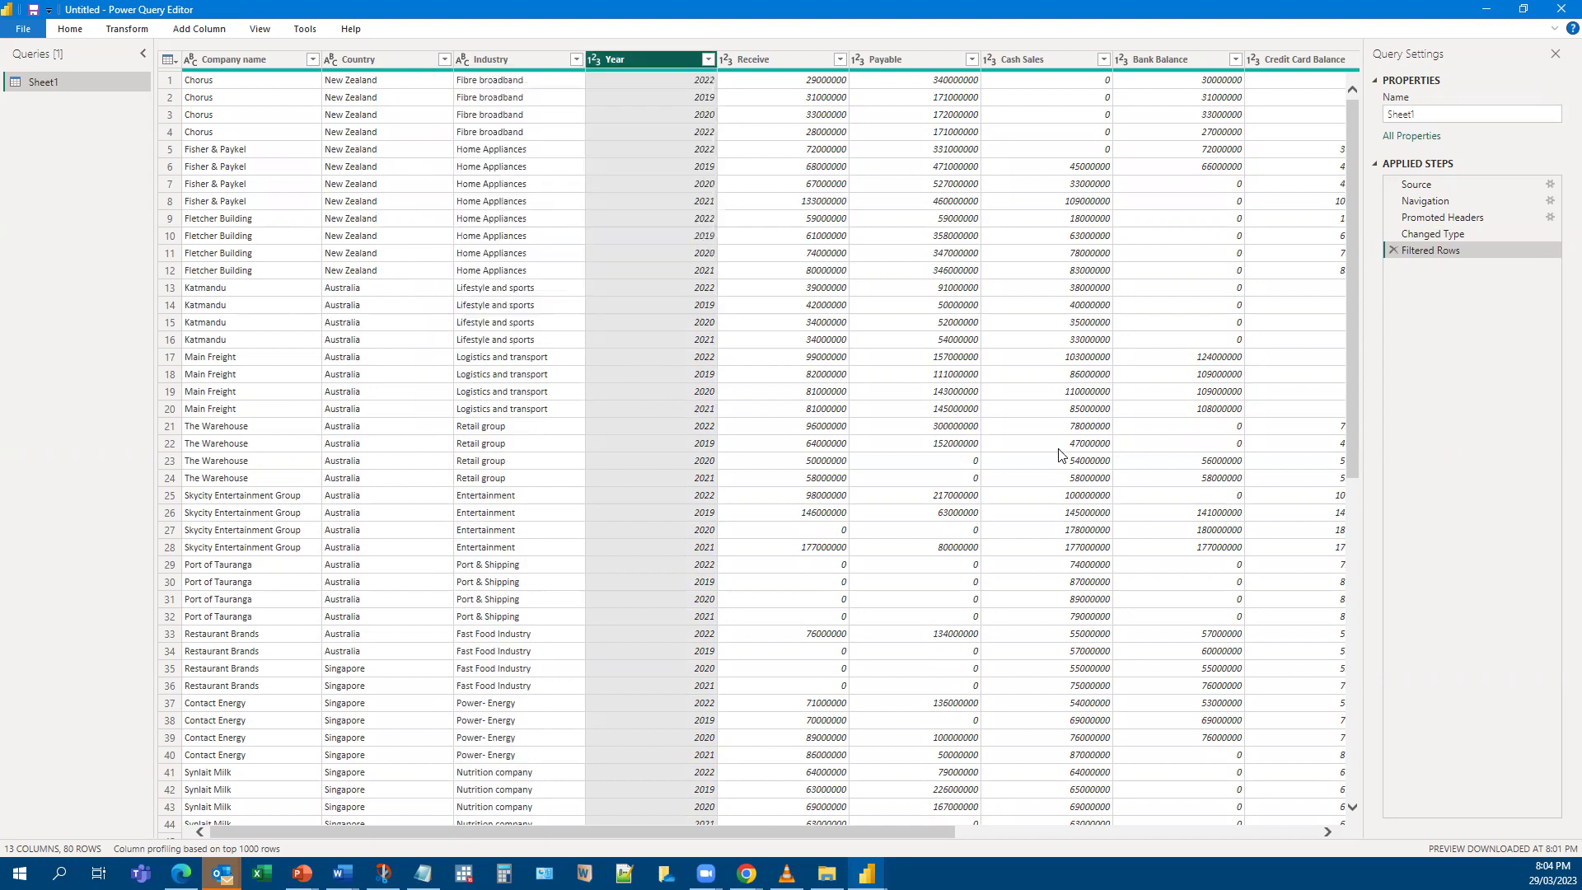
drag(890, 833, 1253, 832)
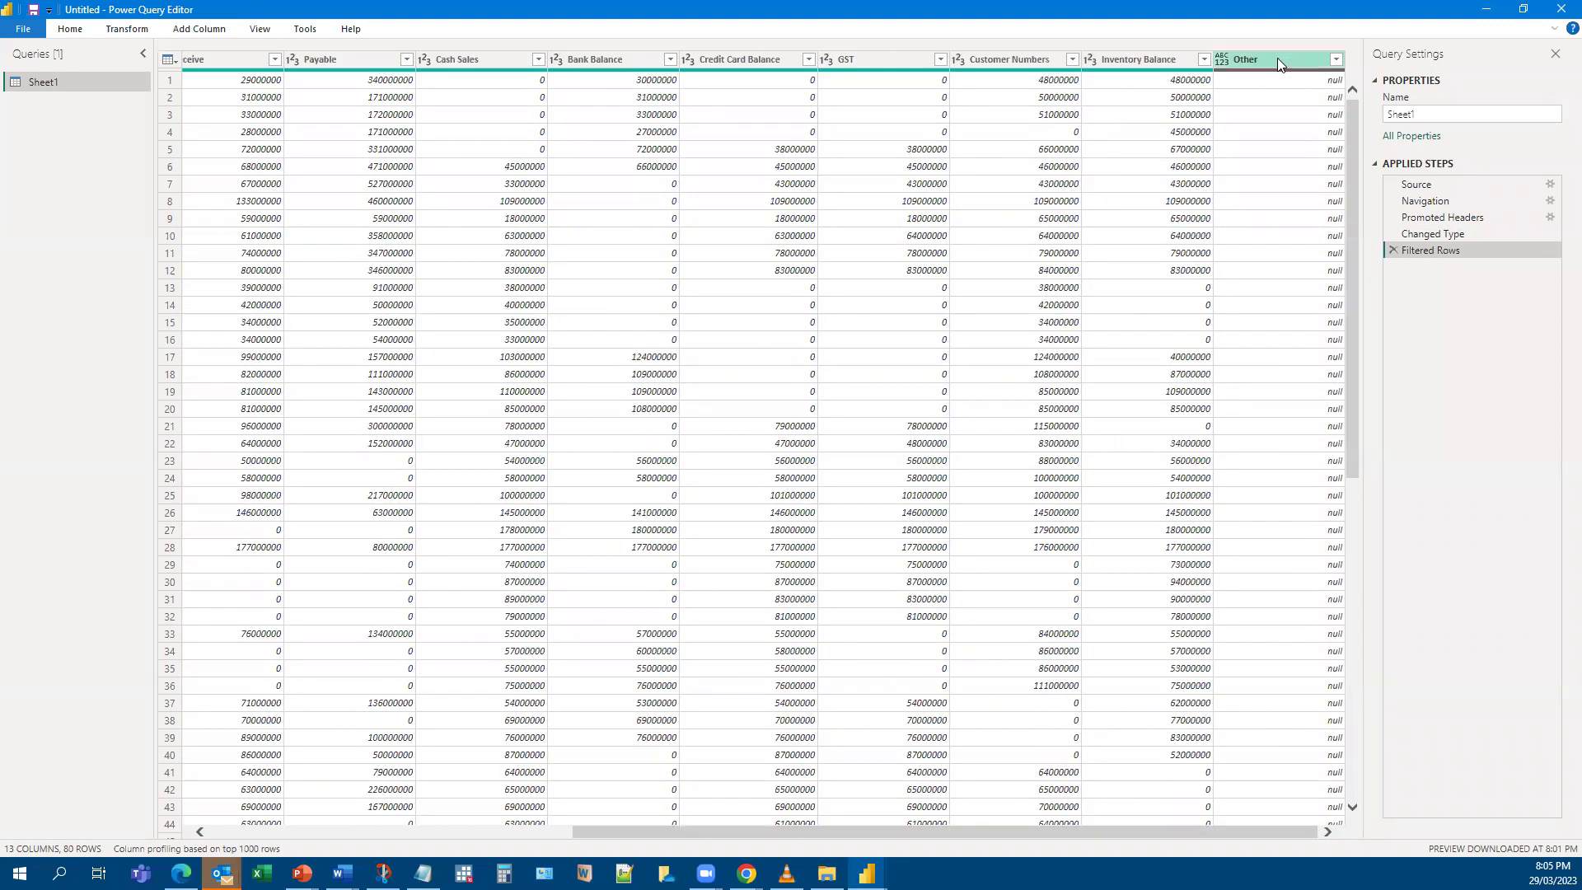
scroll(1291, 511, down, 10)
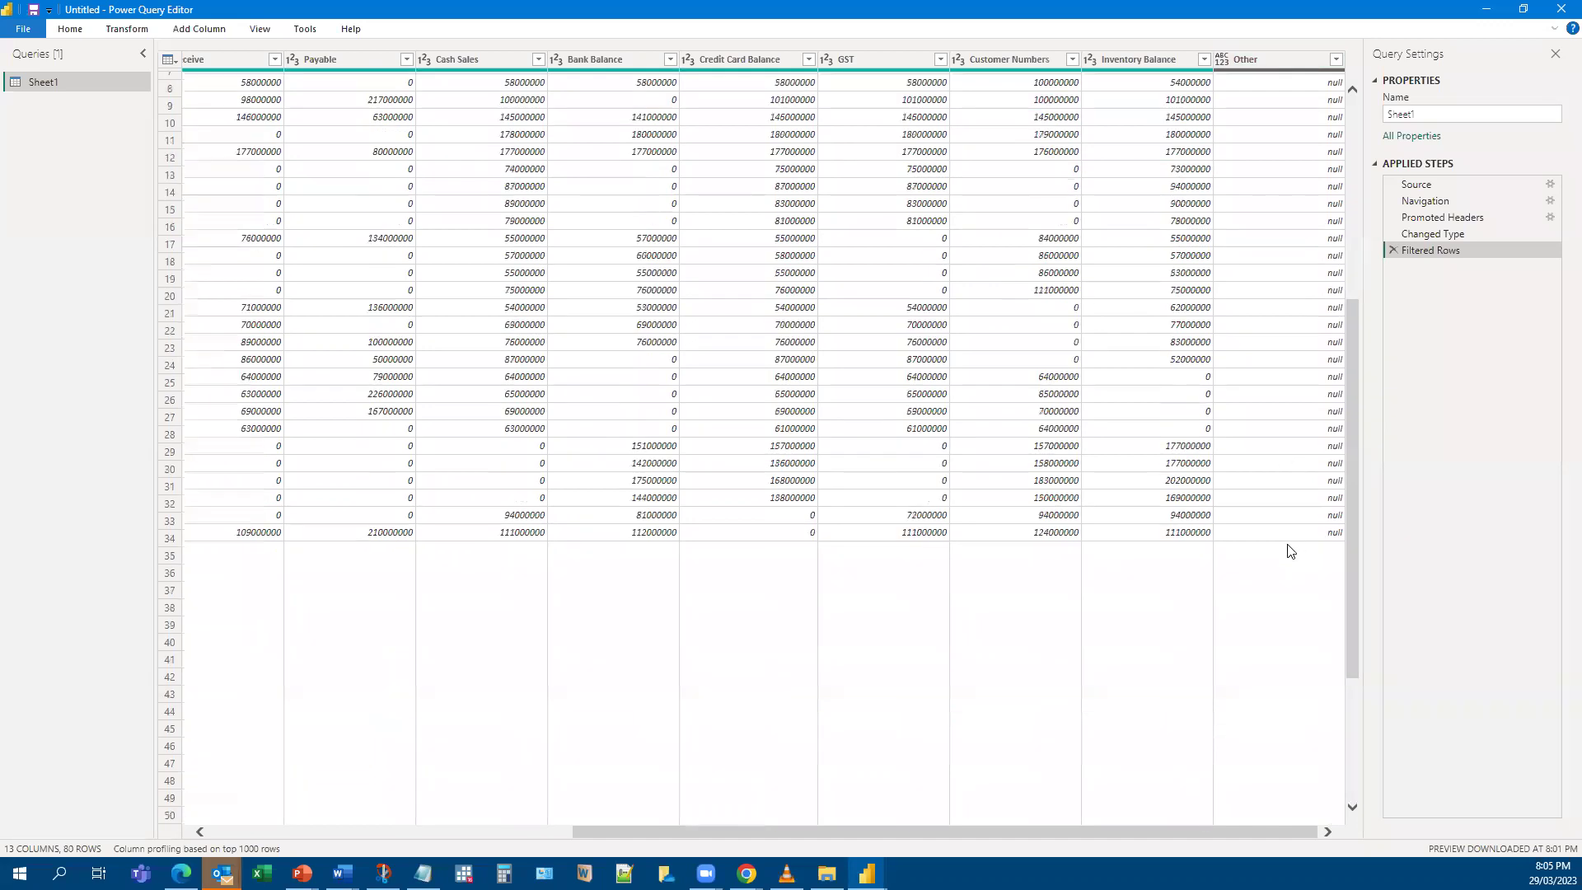
scroll(1290, 546, up, 12)
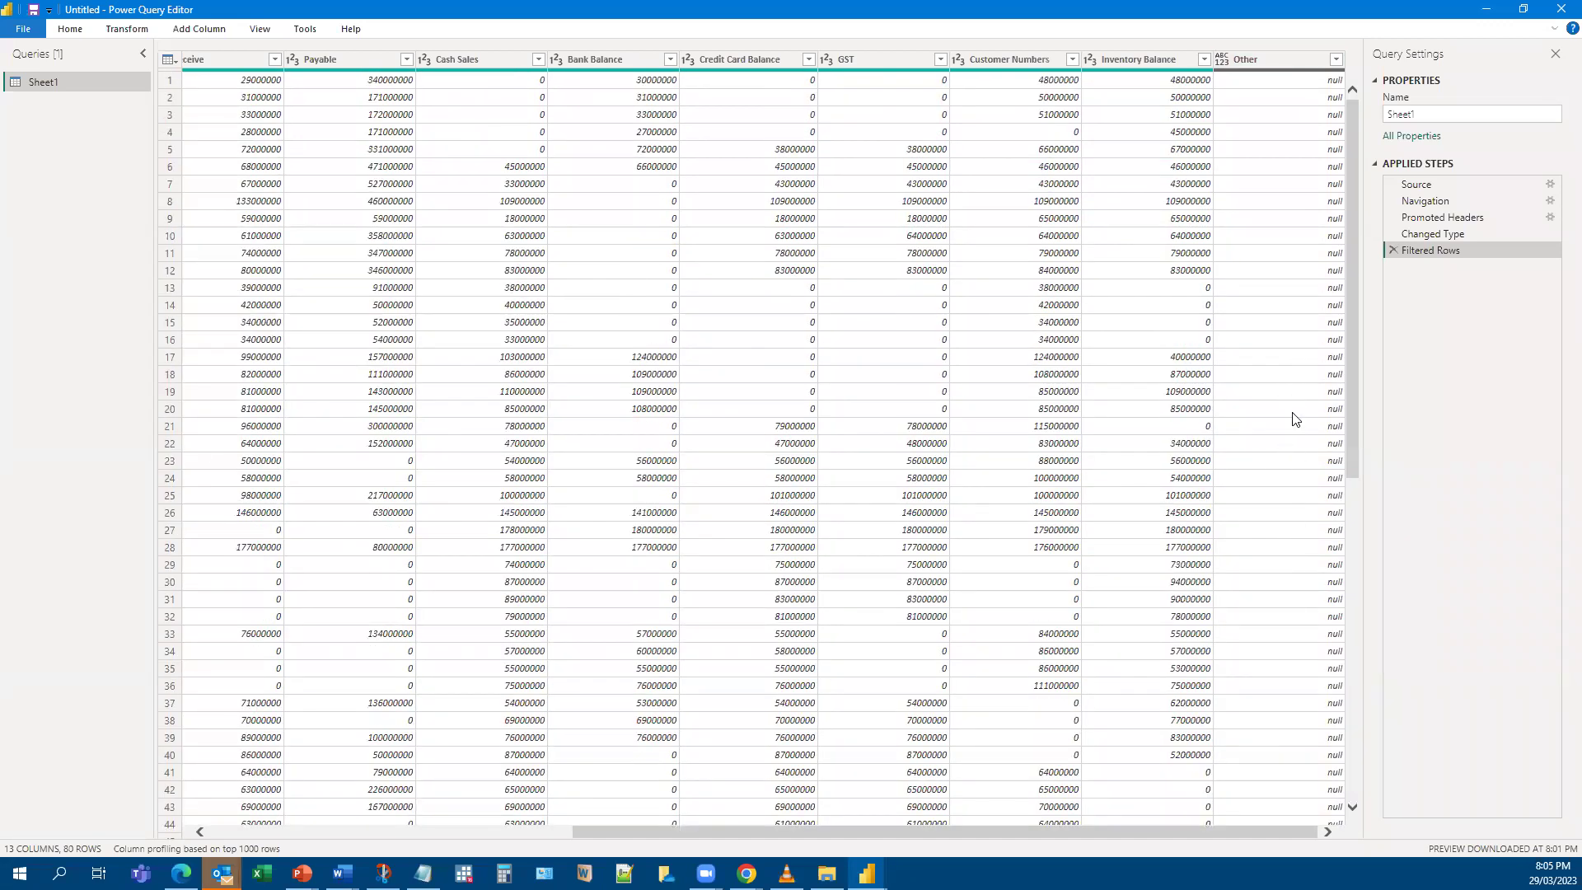
Try removing all columns except Other, and delete that applied step again.
click(1281, 59)
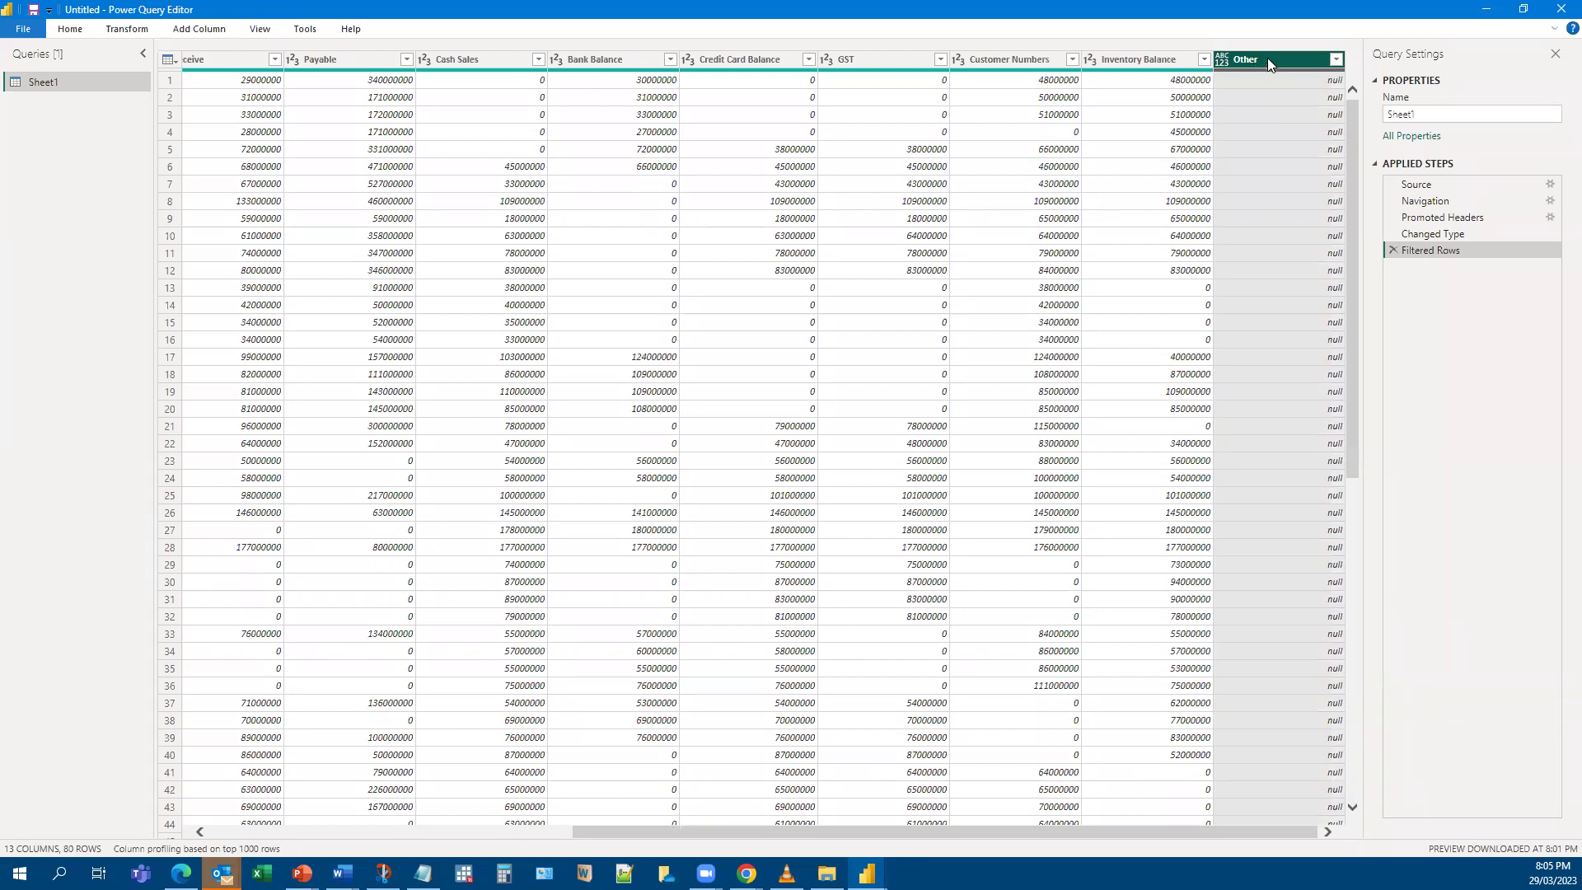
right_click(1267, 63)
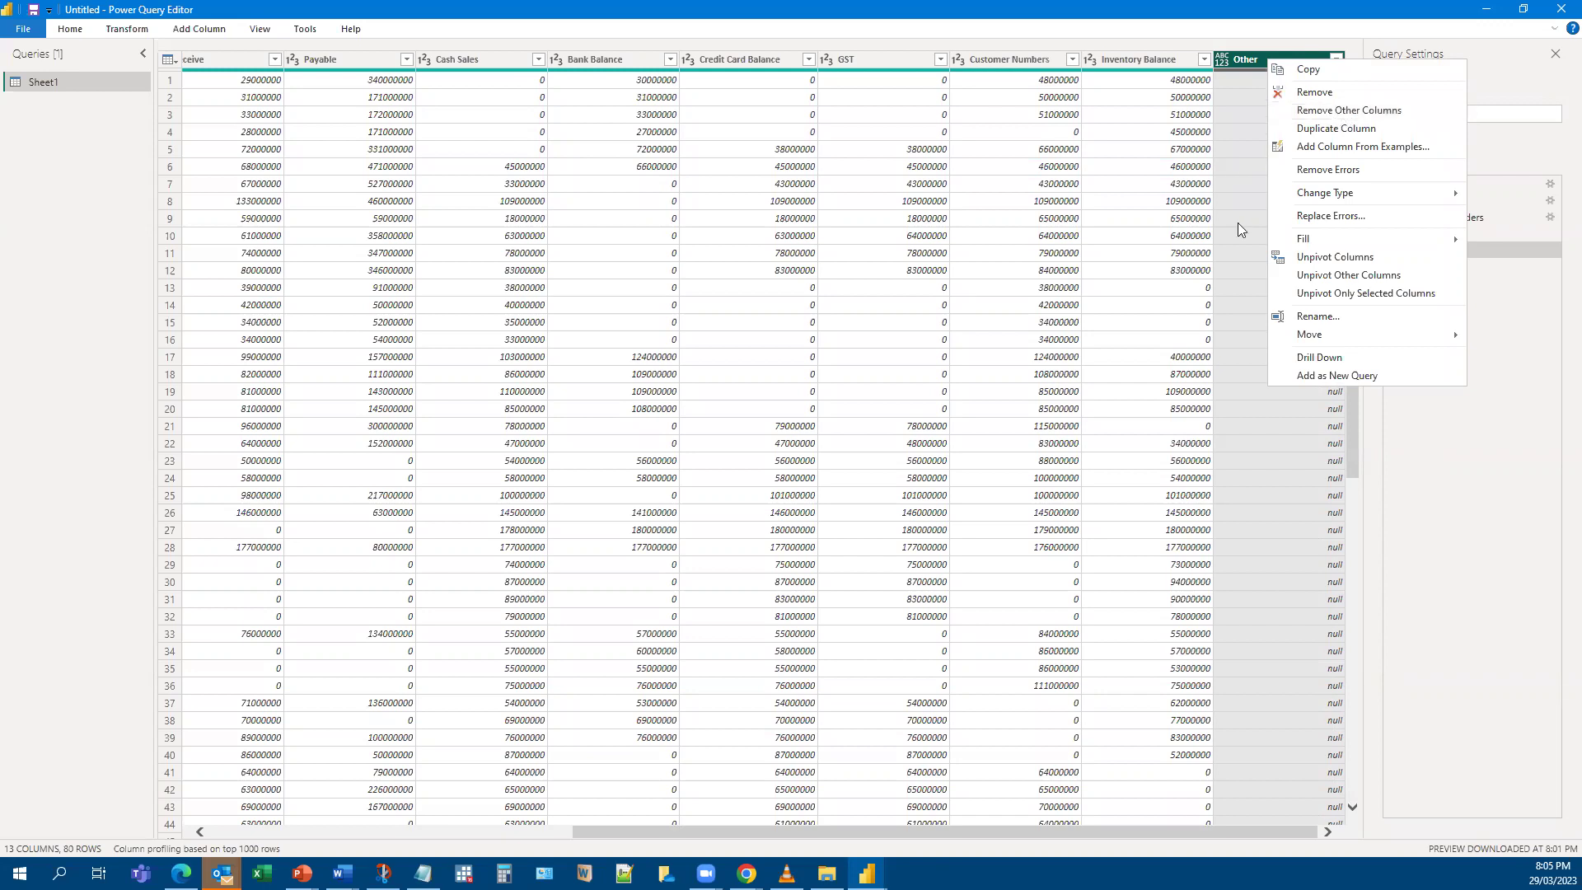
click(1332, 112)
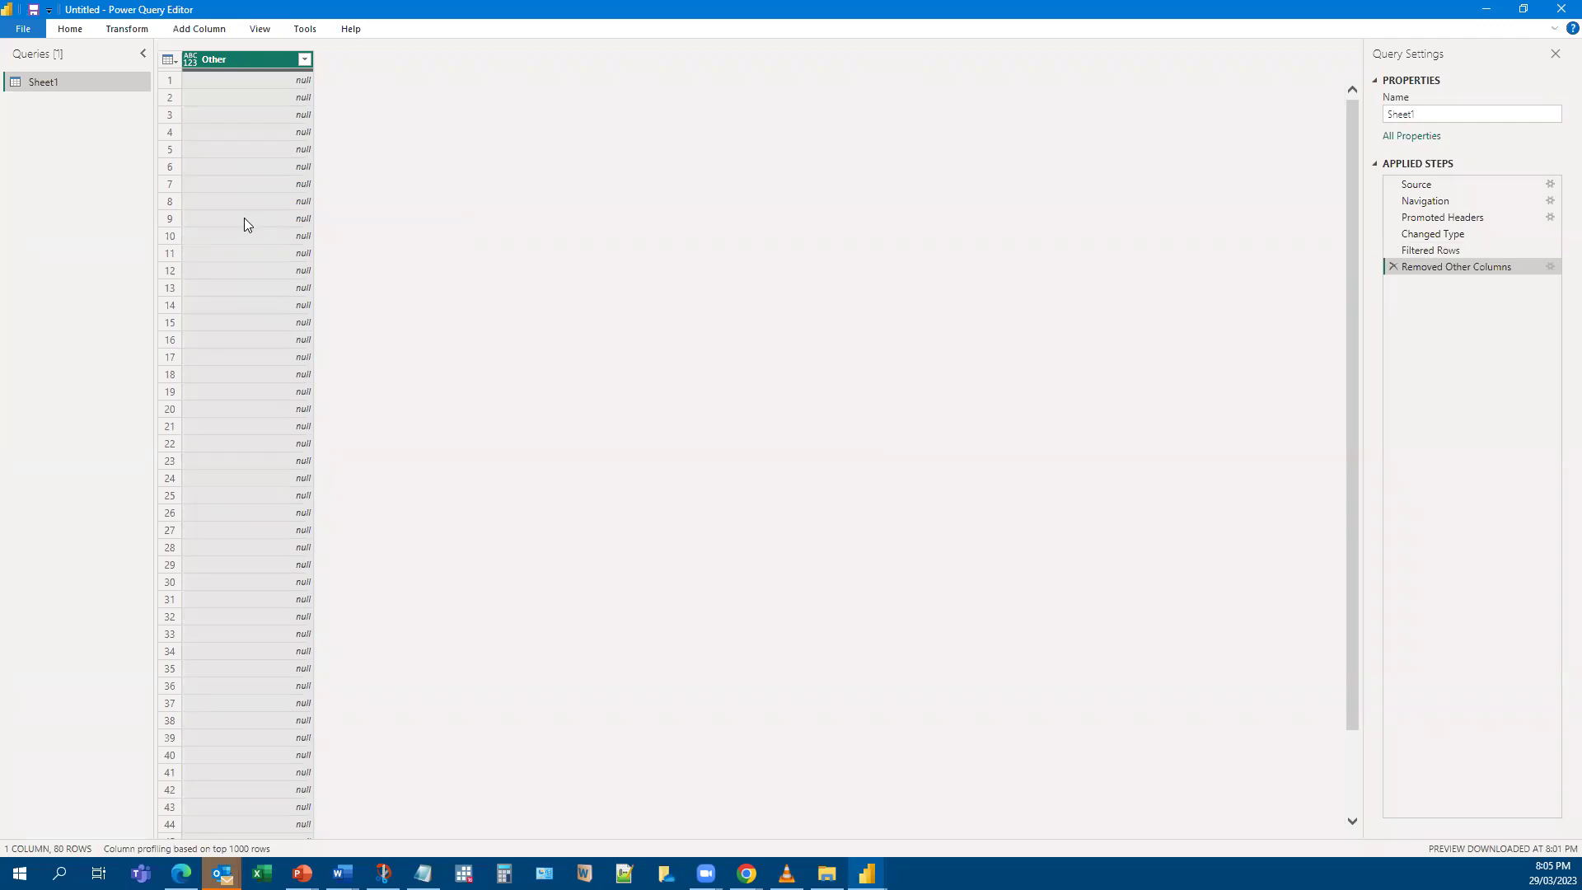
click(1393, 267)
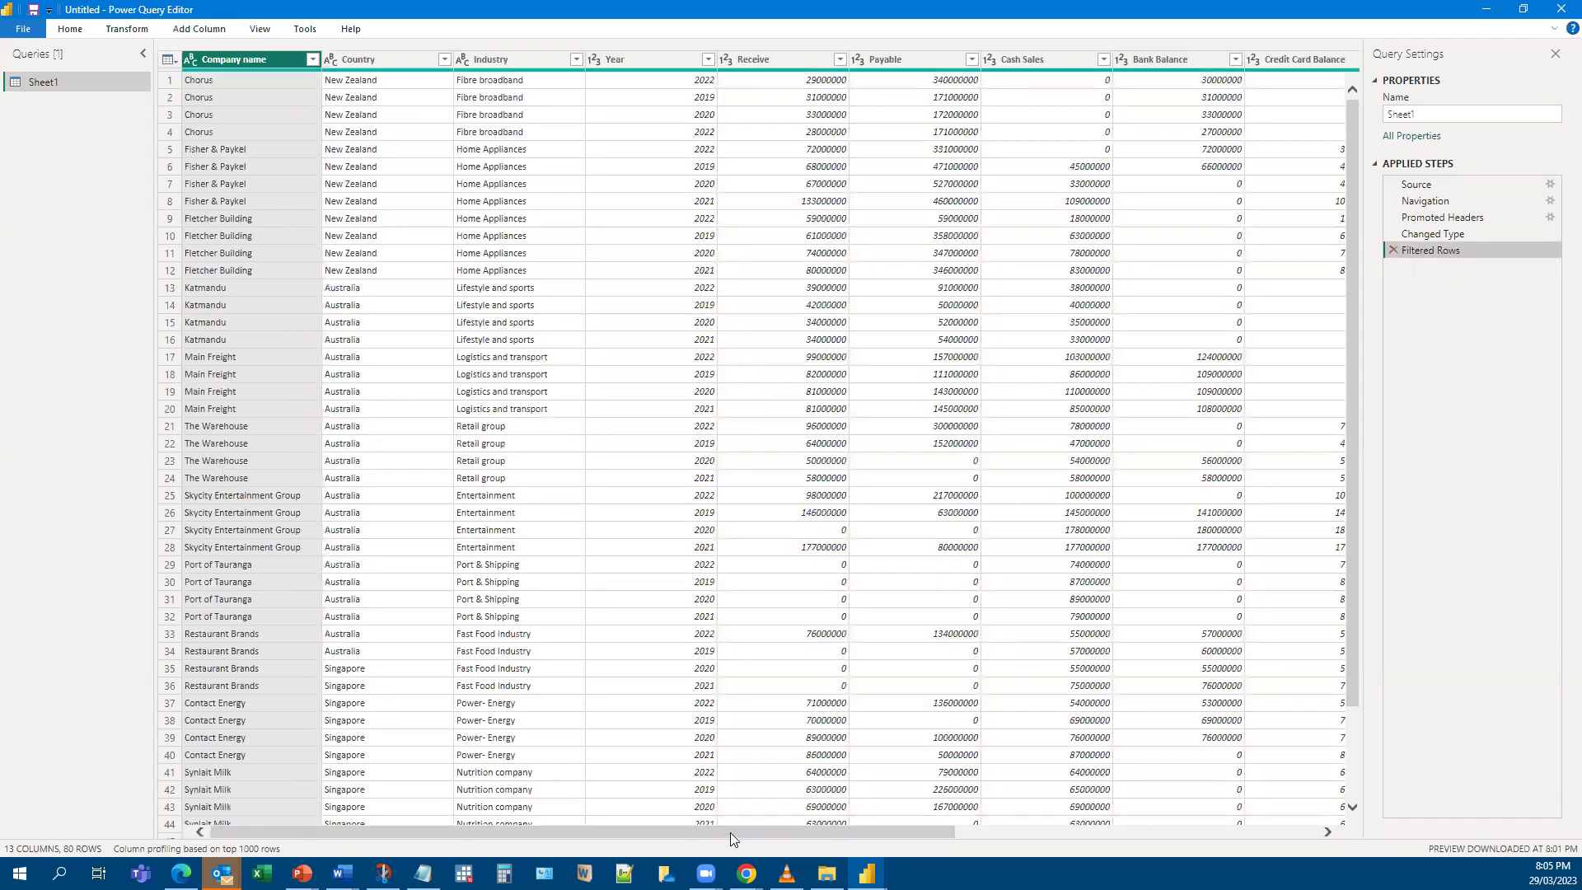
Remove the Other column from the Sheet1 query.
scroll(1187, 791, right, 5)
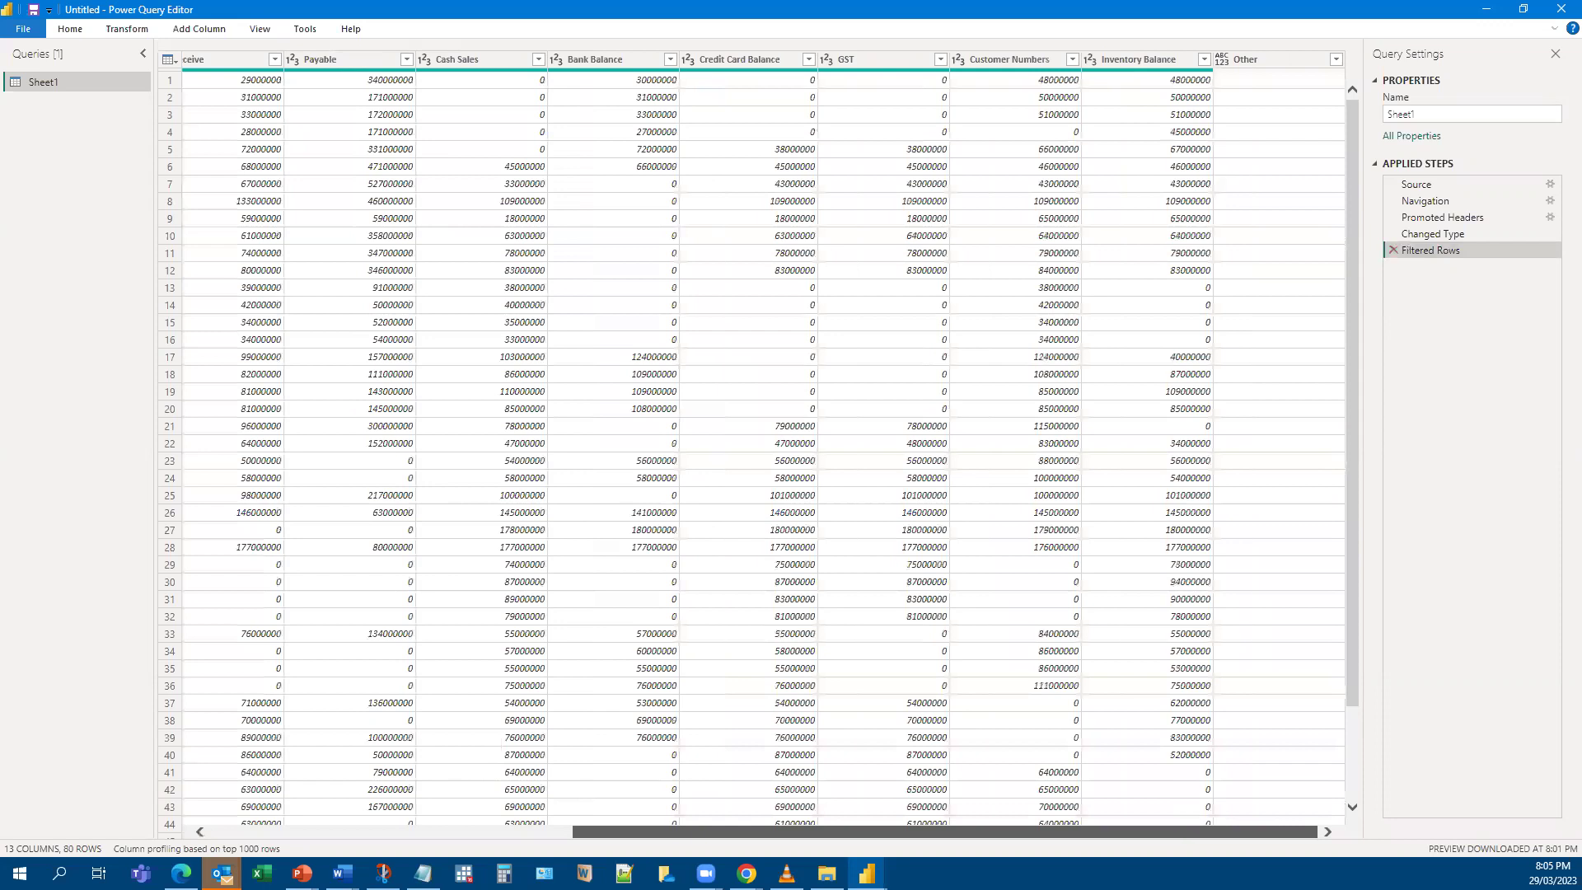
click(1250, 63)
right_click(1305, 100)
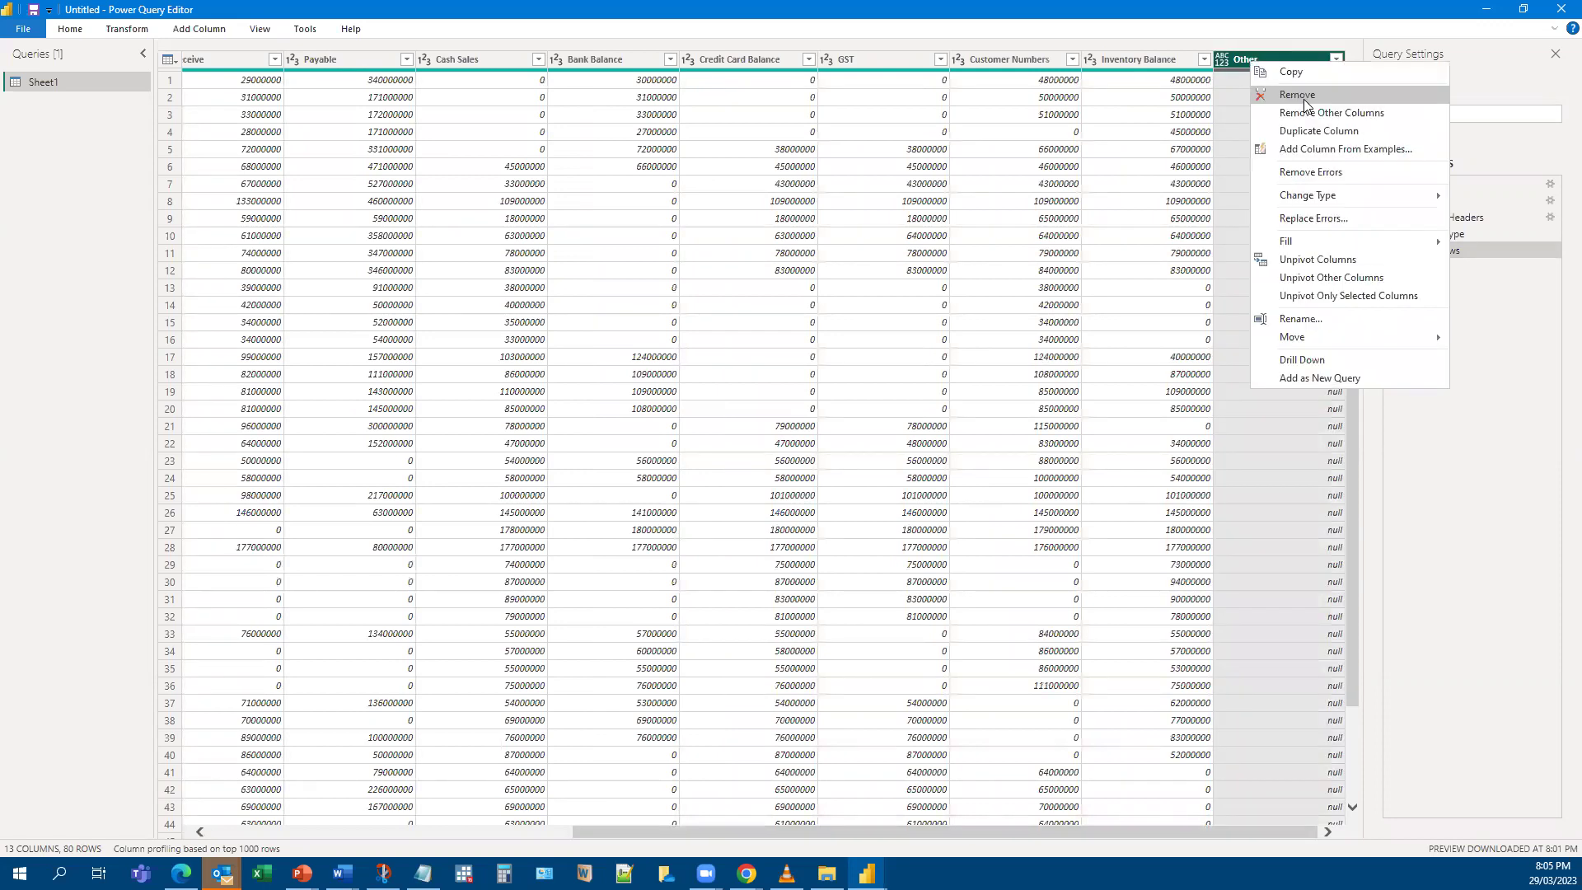
key(Return)
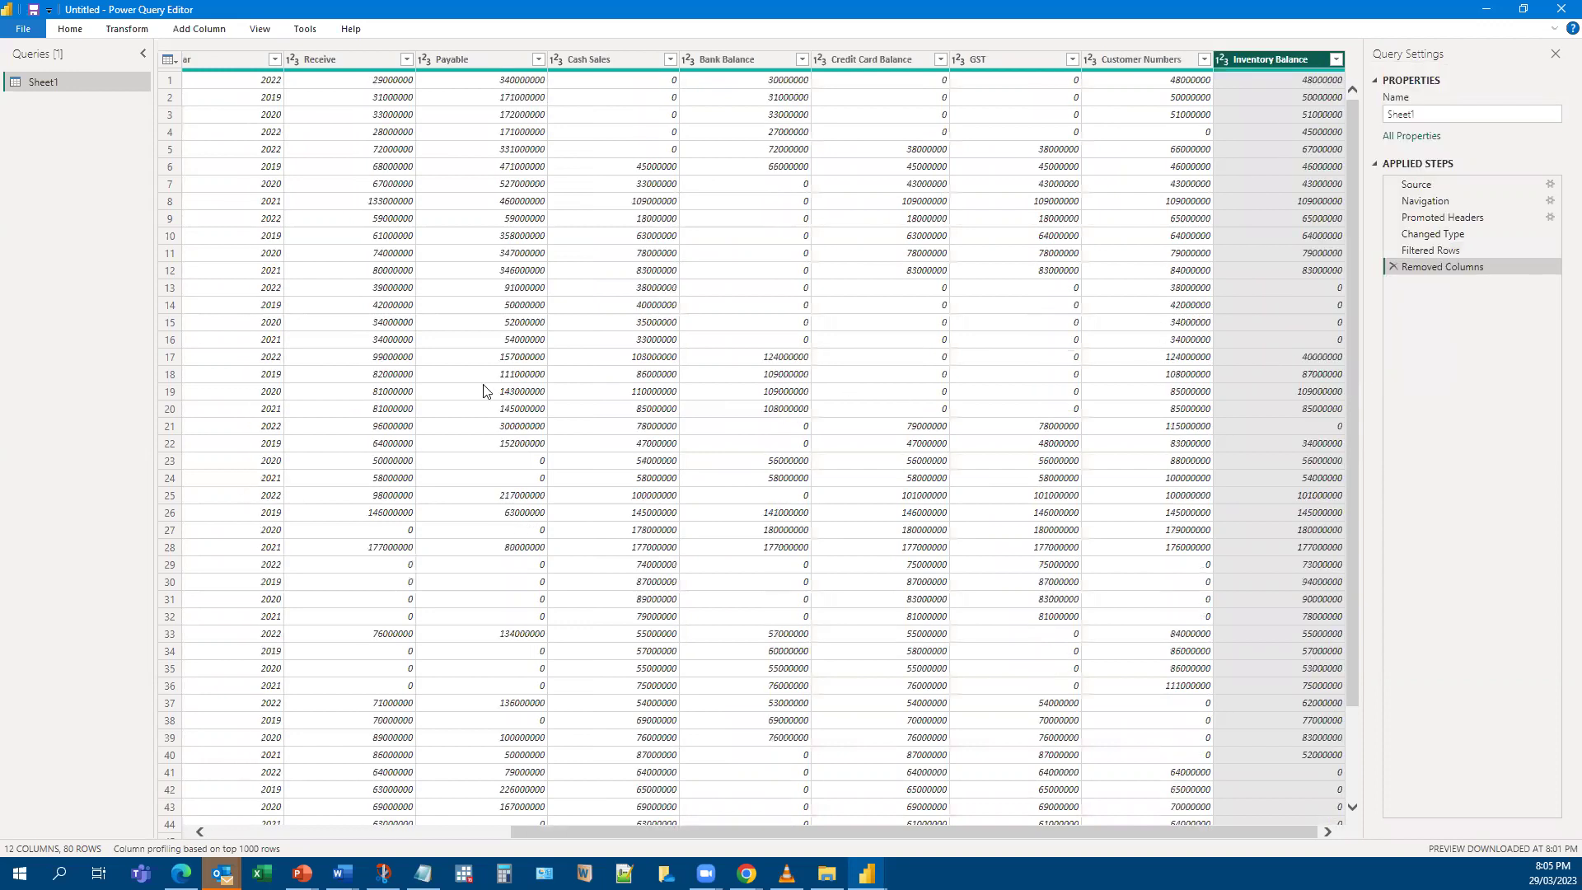
Filter the Receive column to exclude rows with the value 0.
click(396, 586)
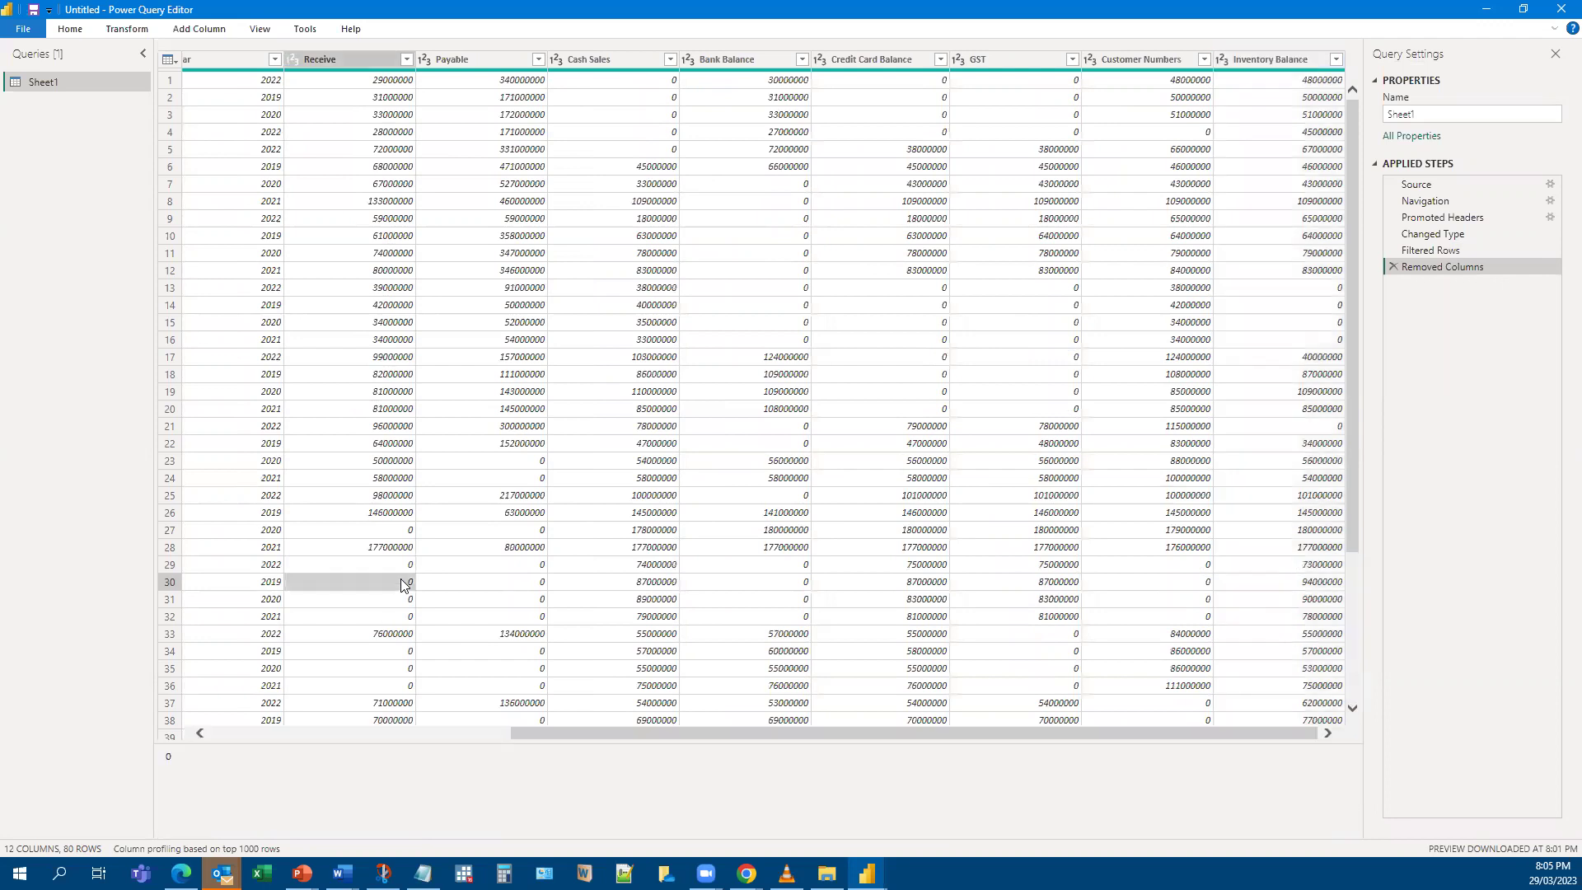
click(406, 59)
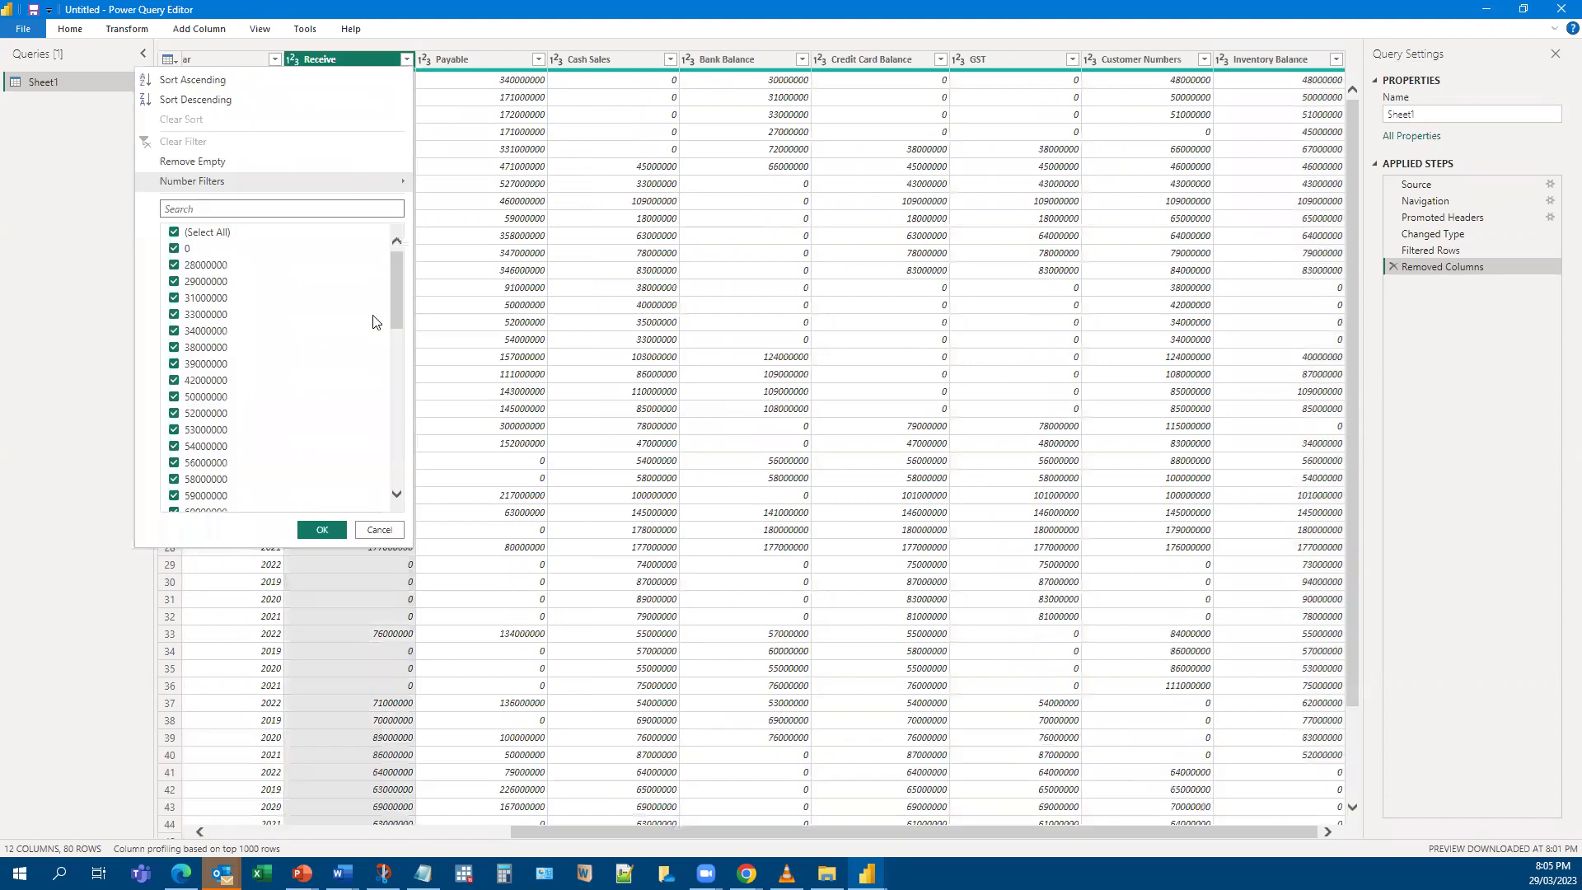
click(173, 249)
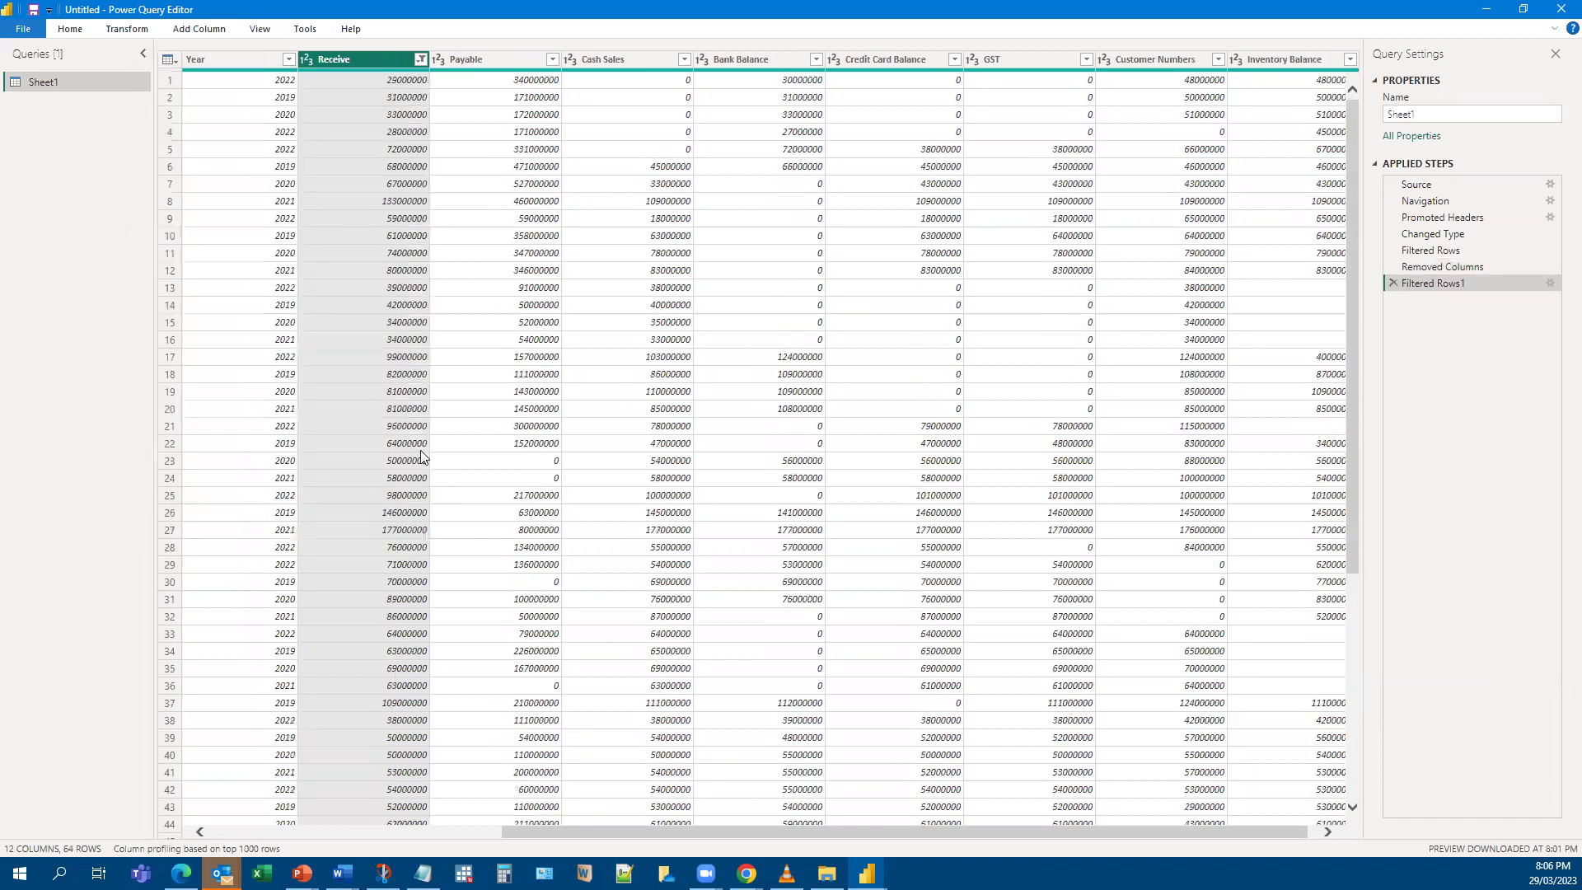
Filter the Payable column to exclude rows with the value 0, keeping all other amounts selected.
click(551, 61)
click(319, 233)
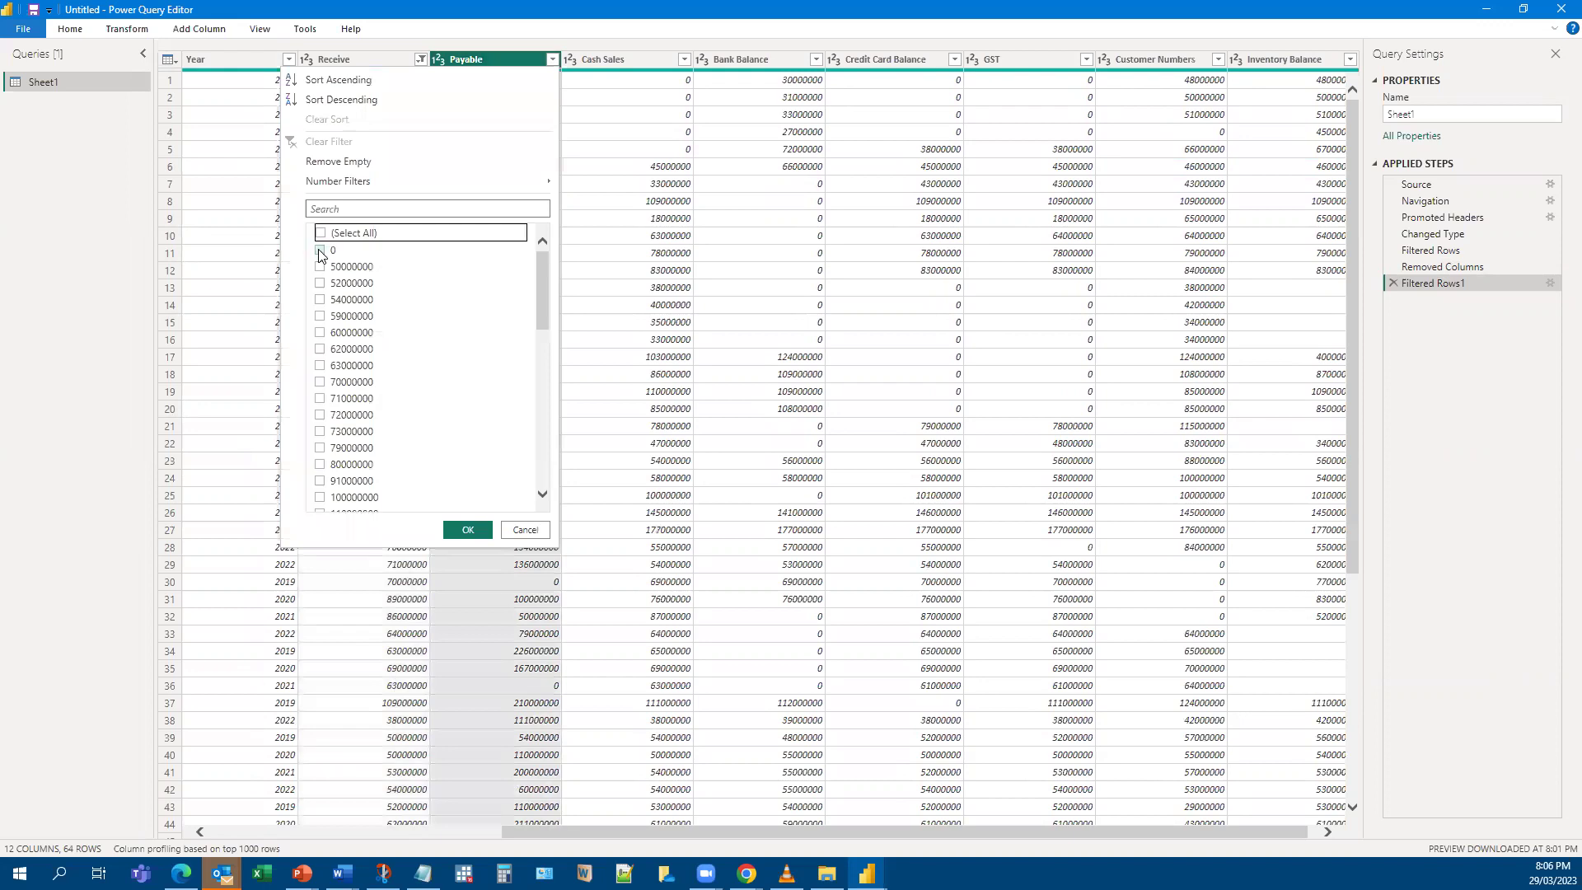
click(320, 233)
click(320, 249)
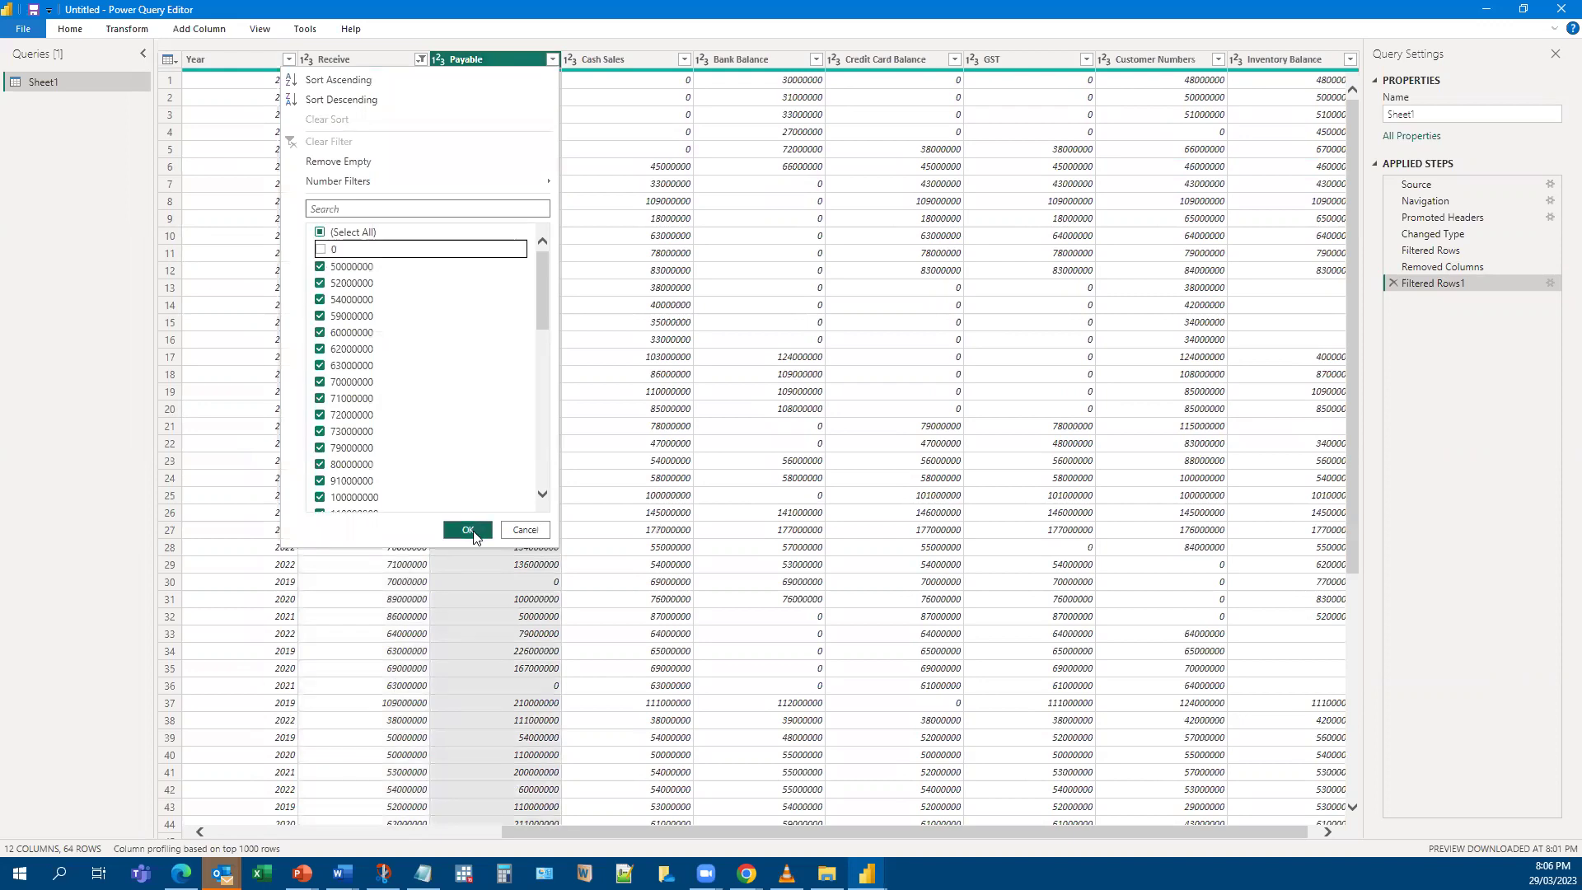
click(468, 531)
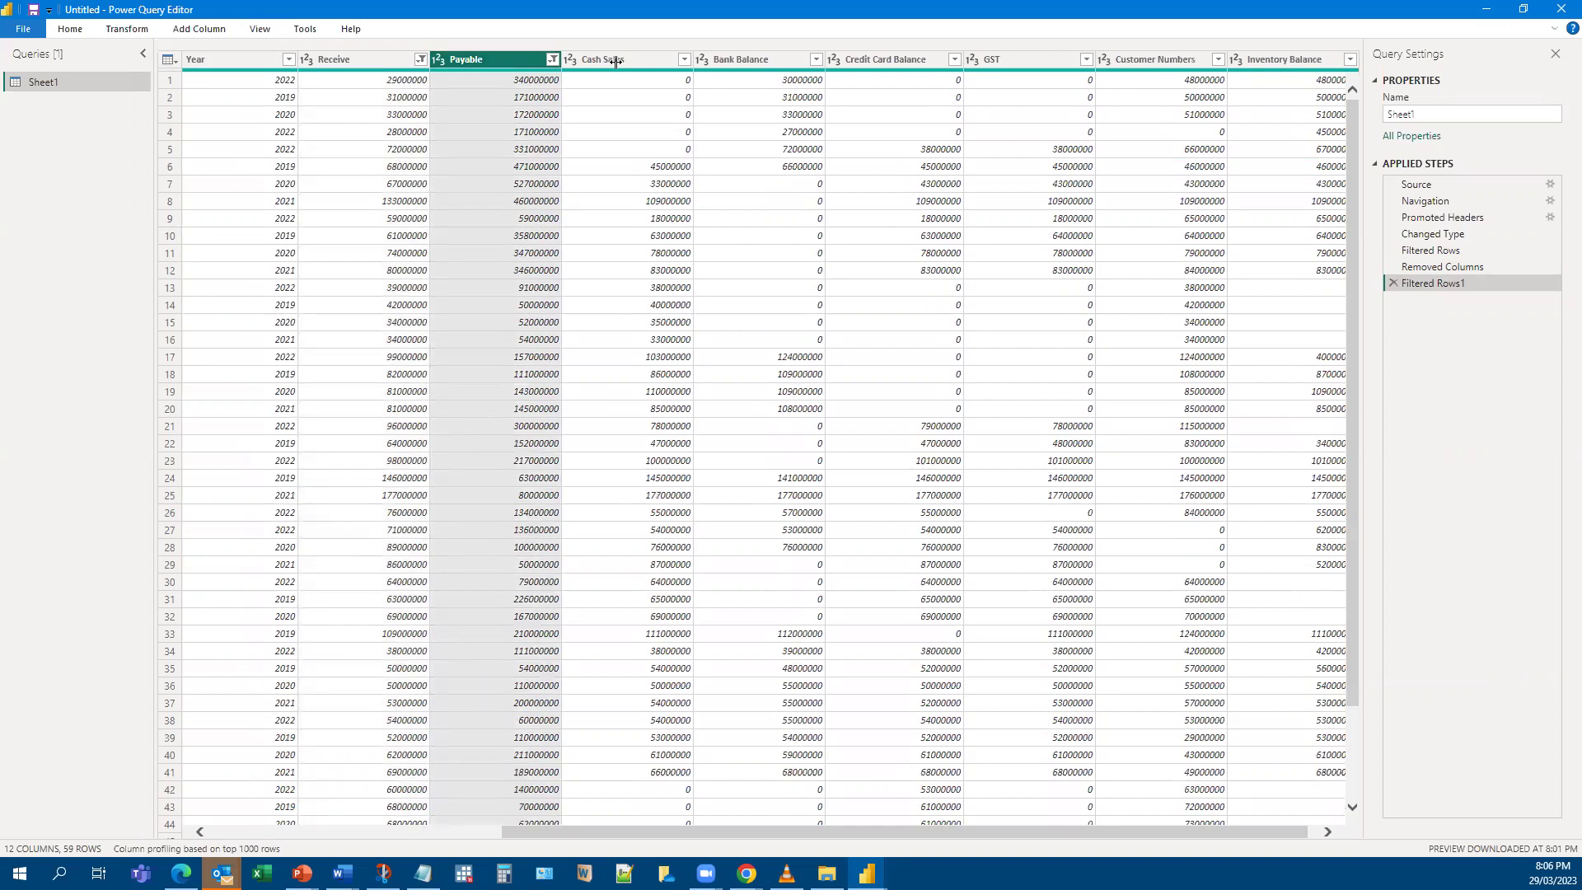
Delete the applied step that filters zero values out of the Receive and Payable columns.
click(553, 60)
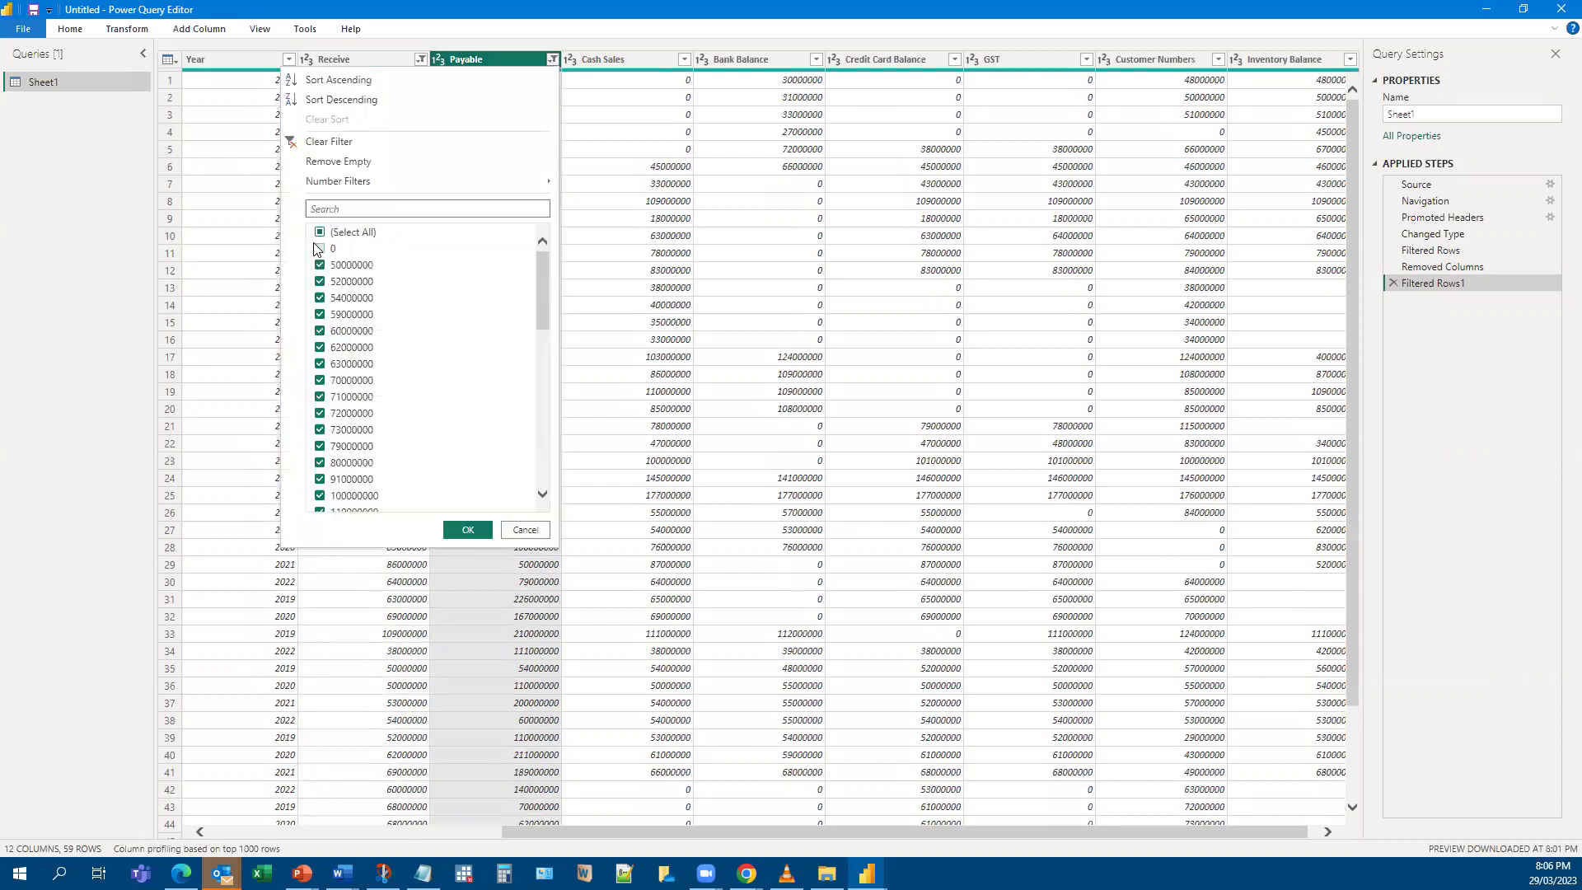
click(319, 235)
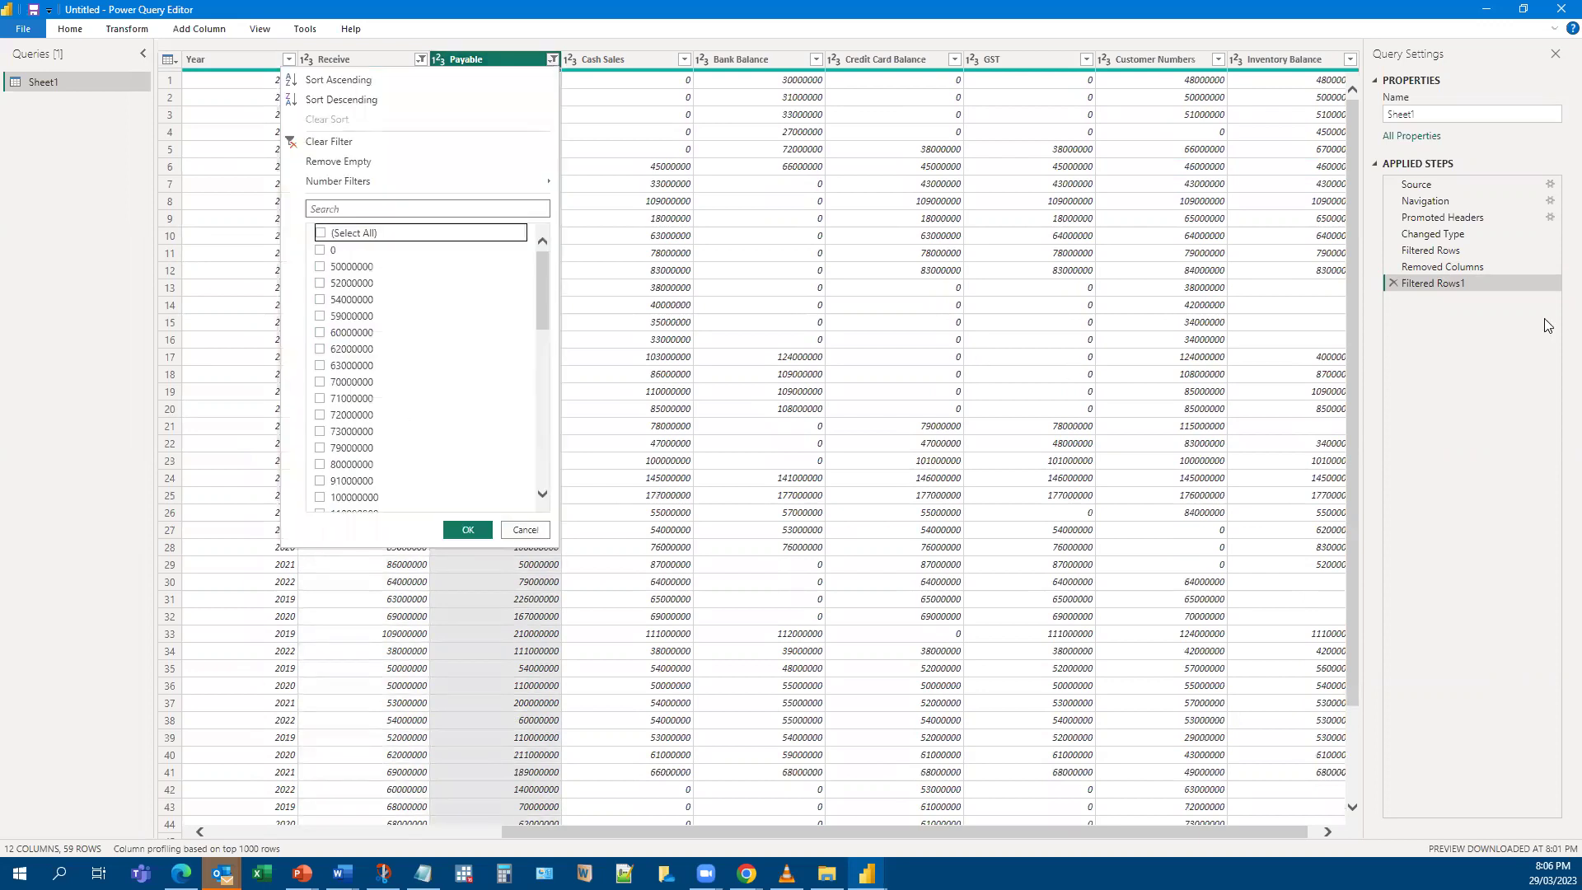
click(1393, 284)
click(1393, 284)
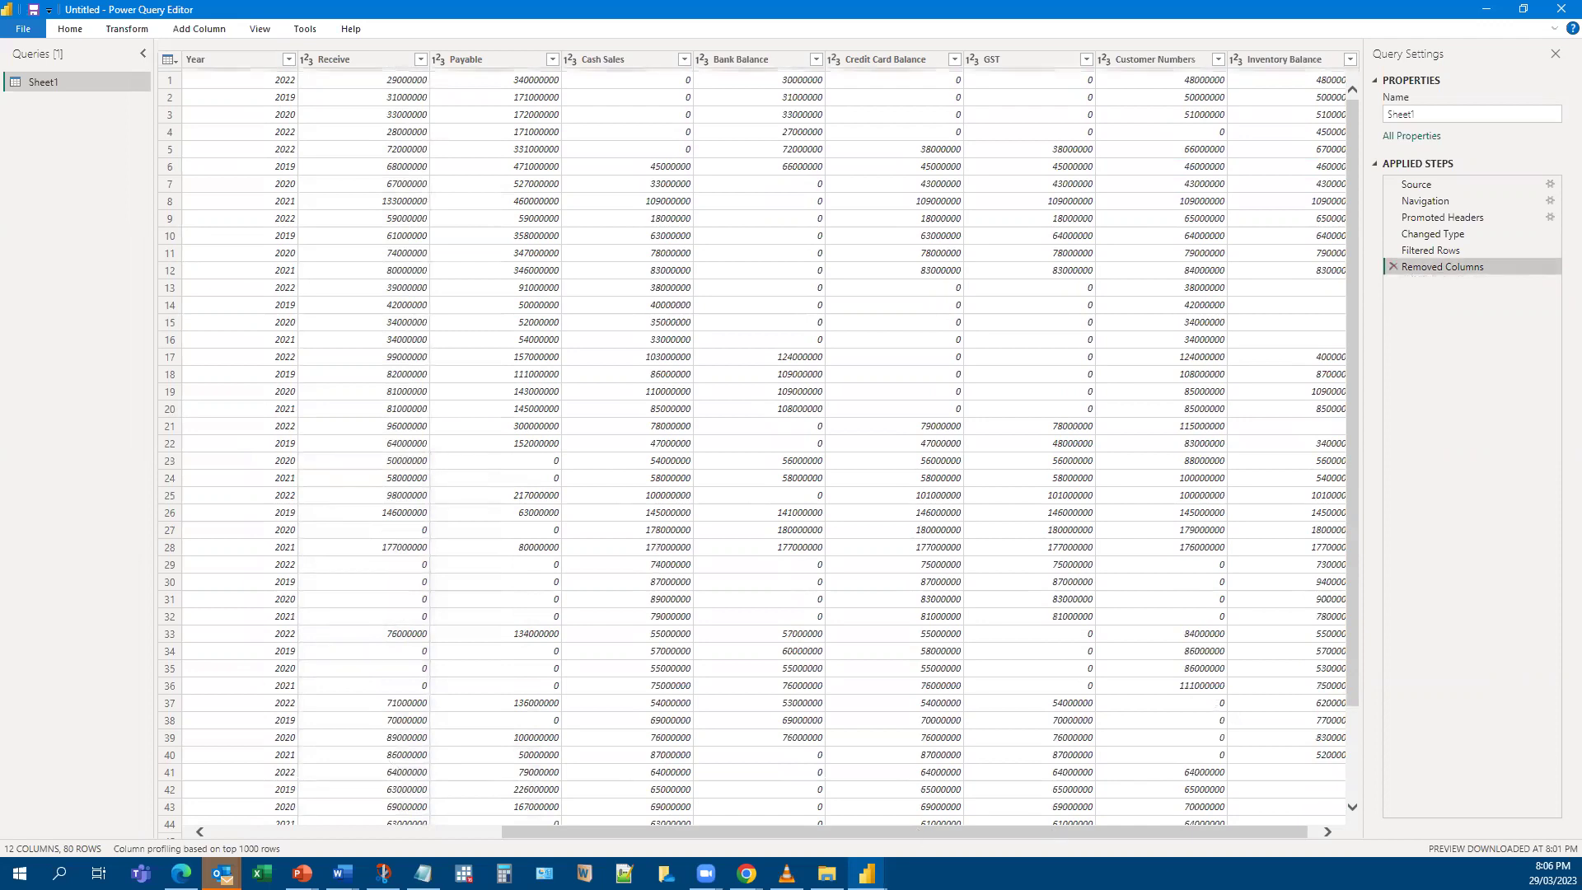
Check the countries listed in the Country column's filter and close it without changes.
drag(569, 832, 272, 832)
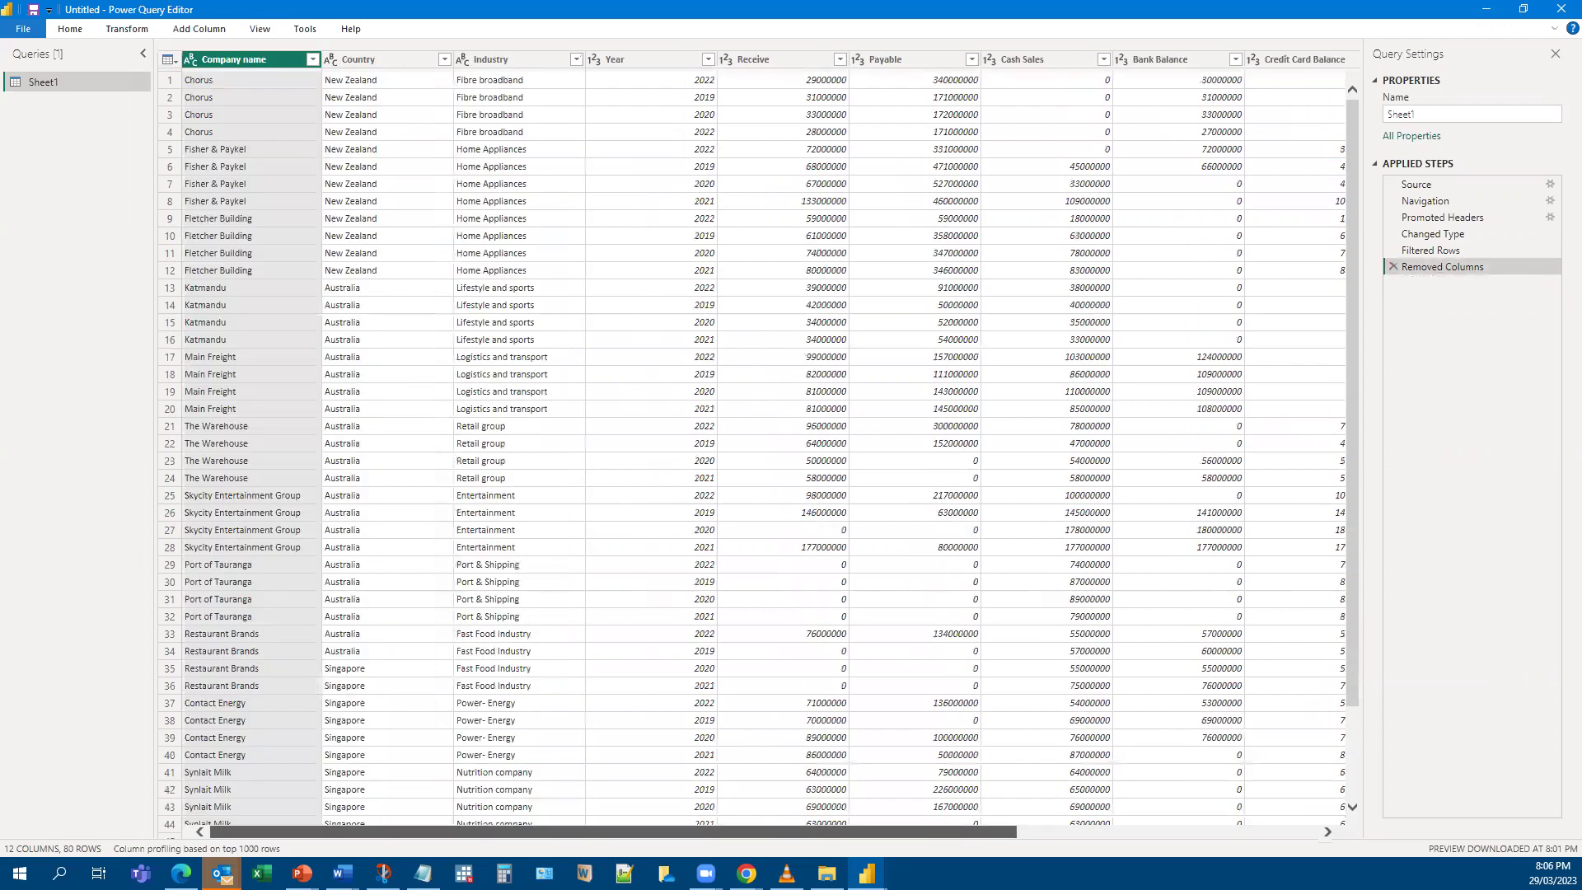
click(444, 60)
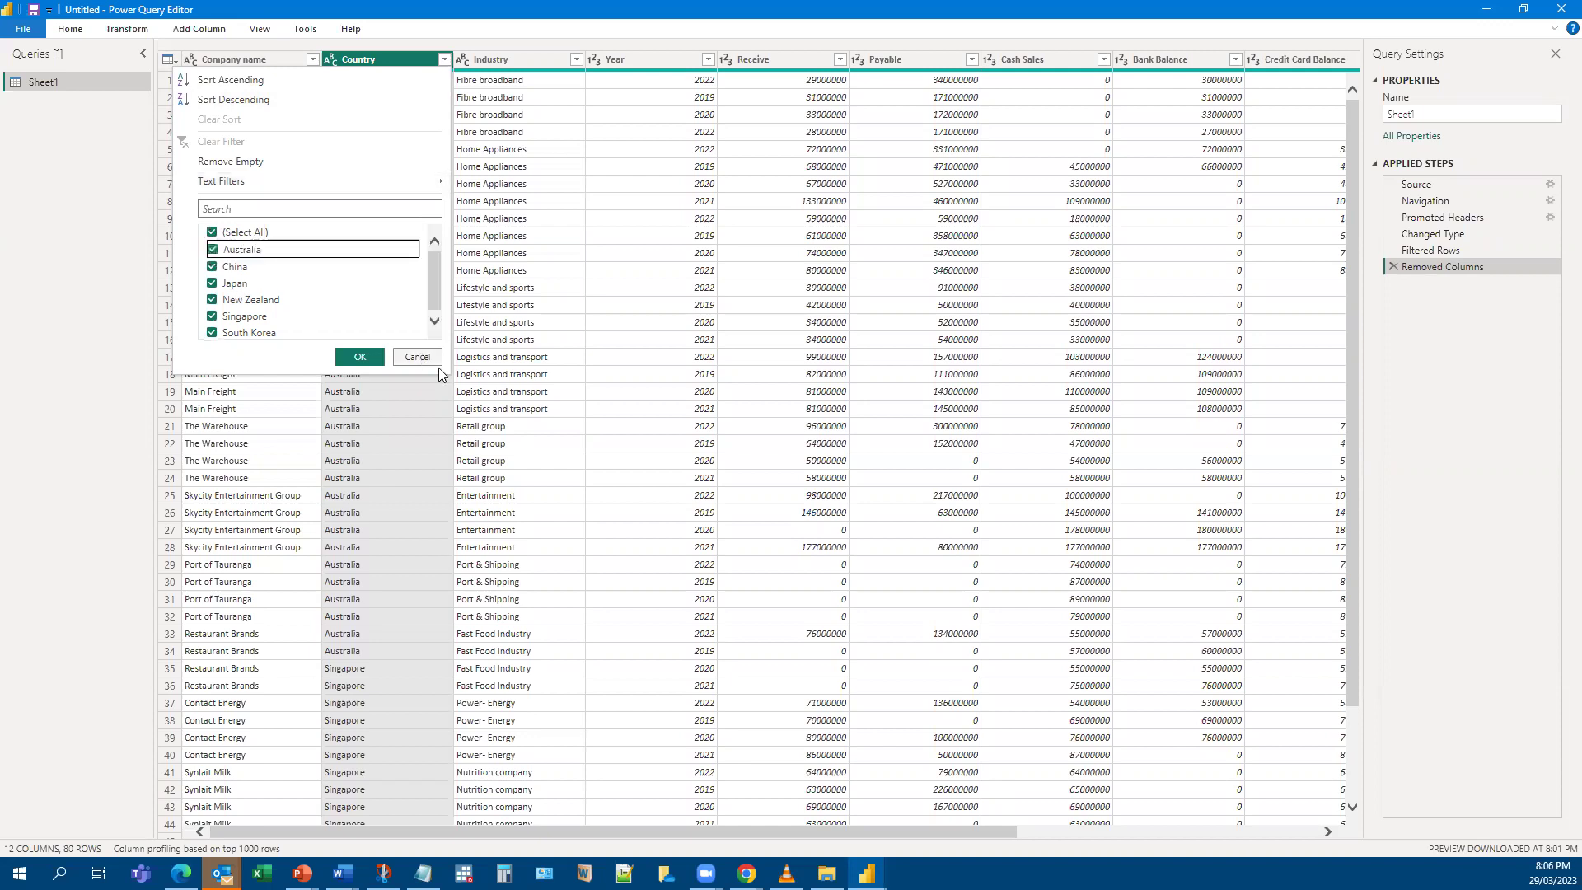
click(272, 59)
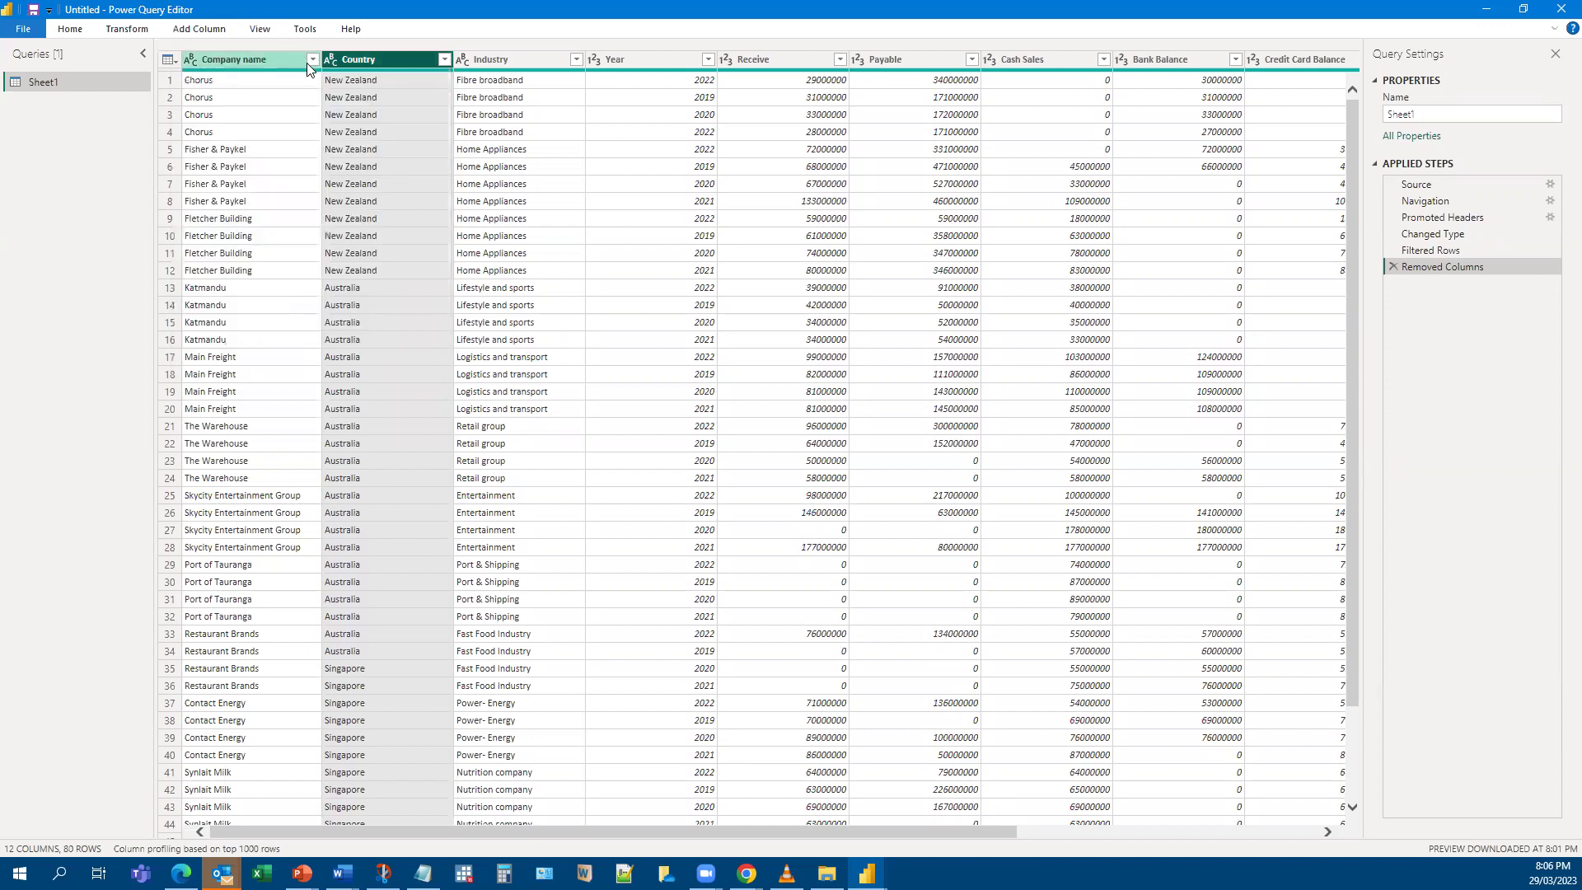
Check the companies listed in the Company name column's filter and close it without changes.
click(312, 58)
scroll(208, 395, down, 2)
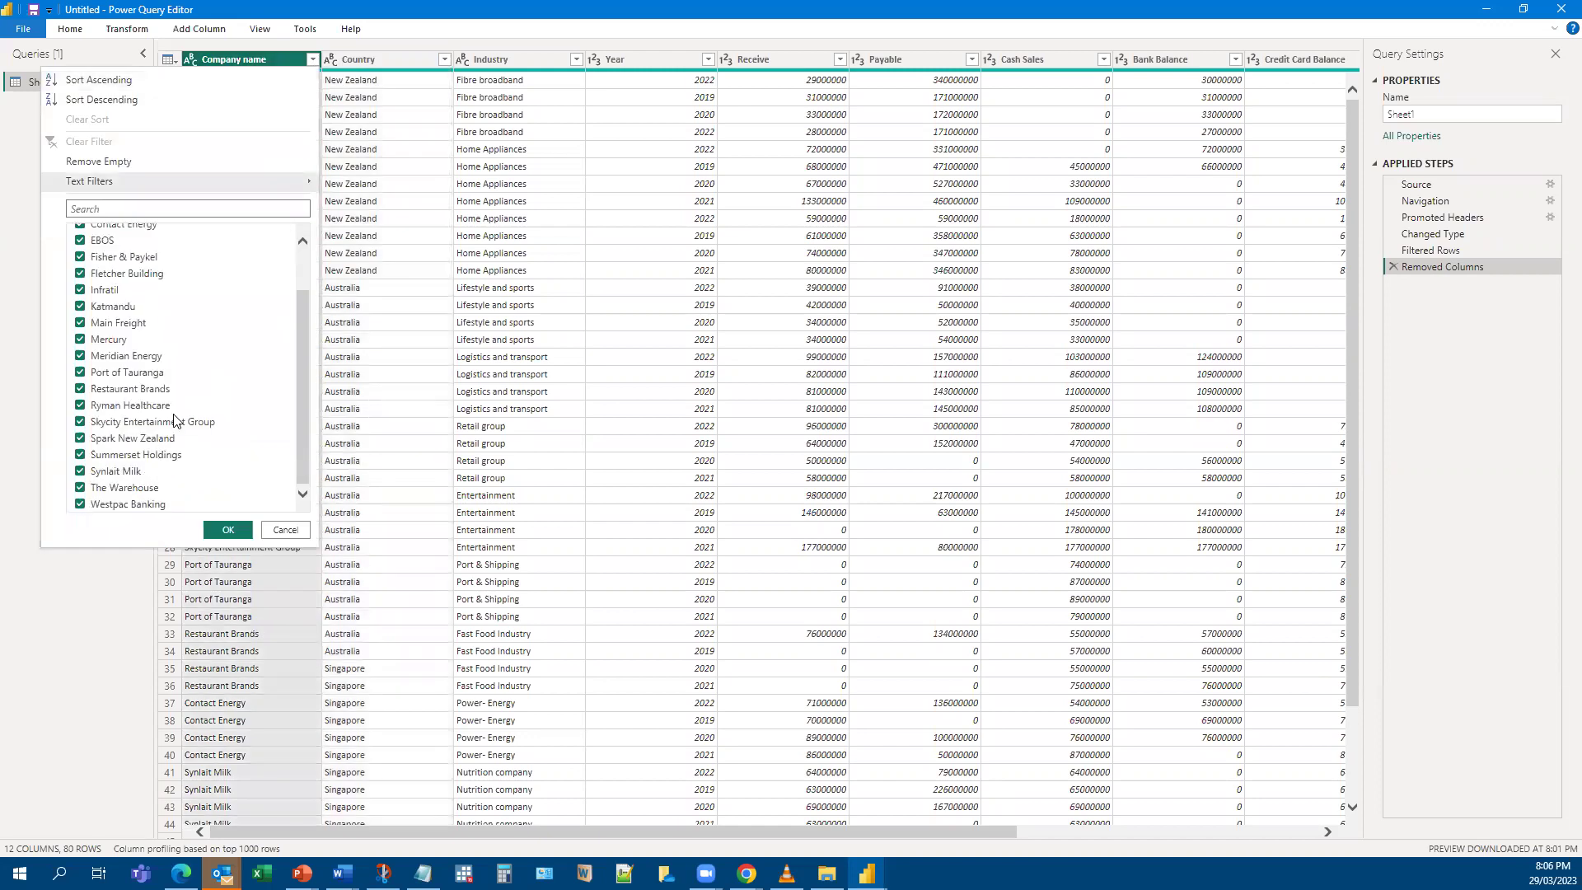
scroll(302, 292, up, 1)
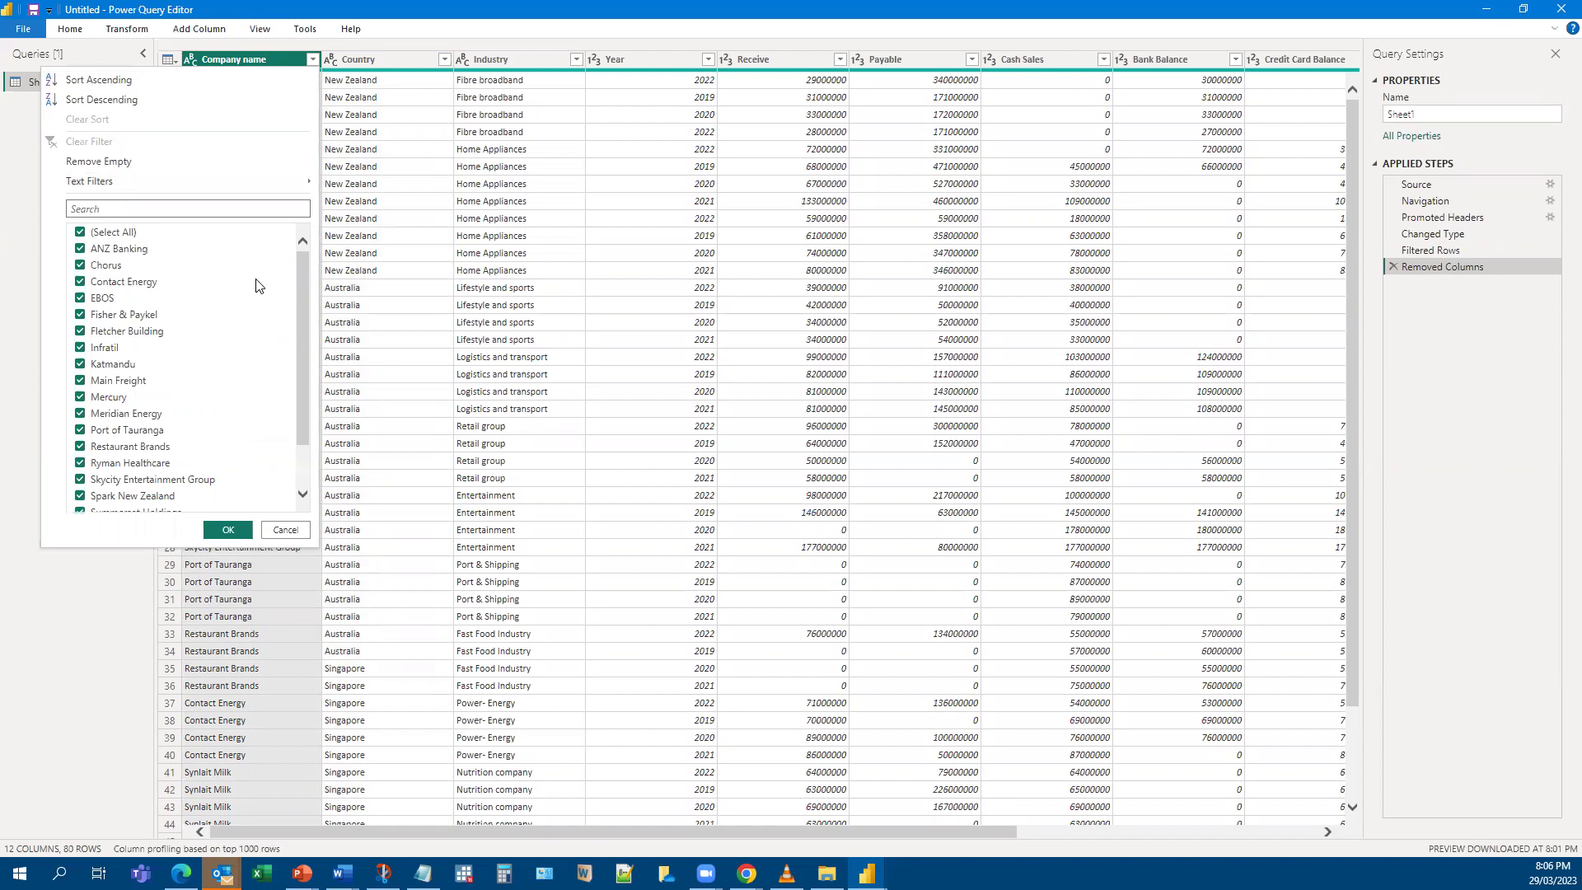
click(1013, 392)
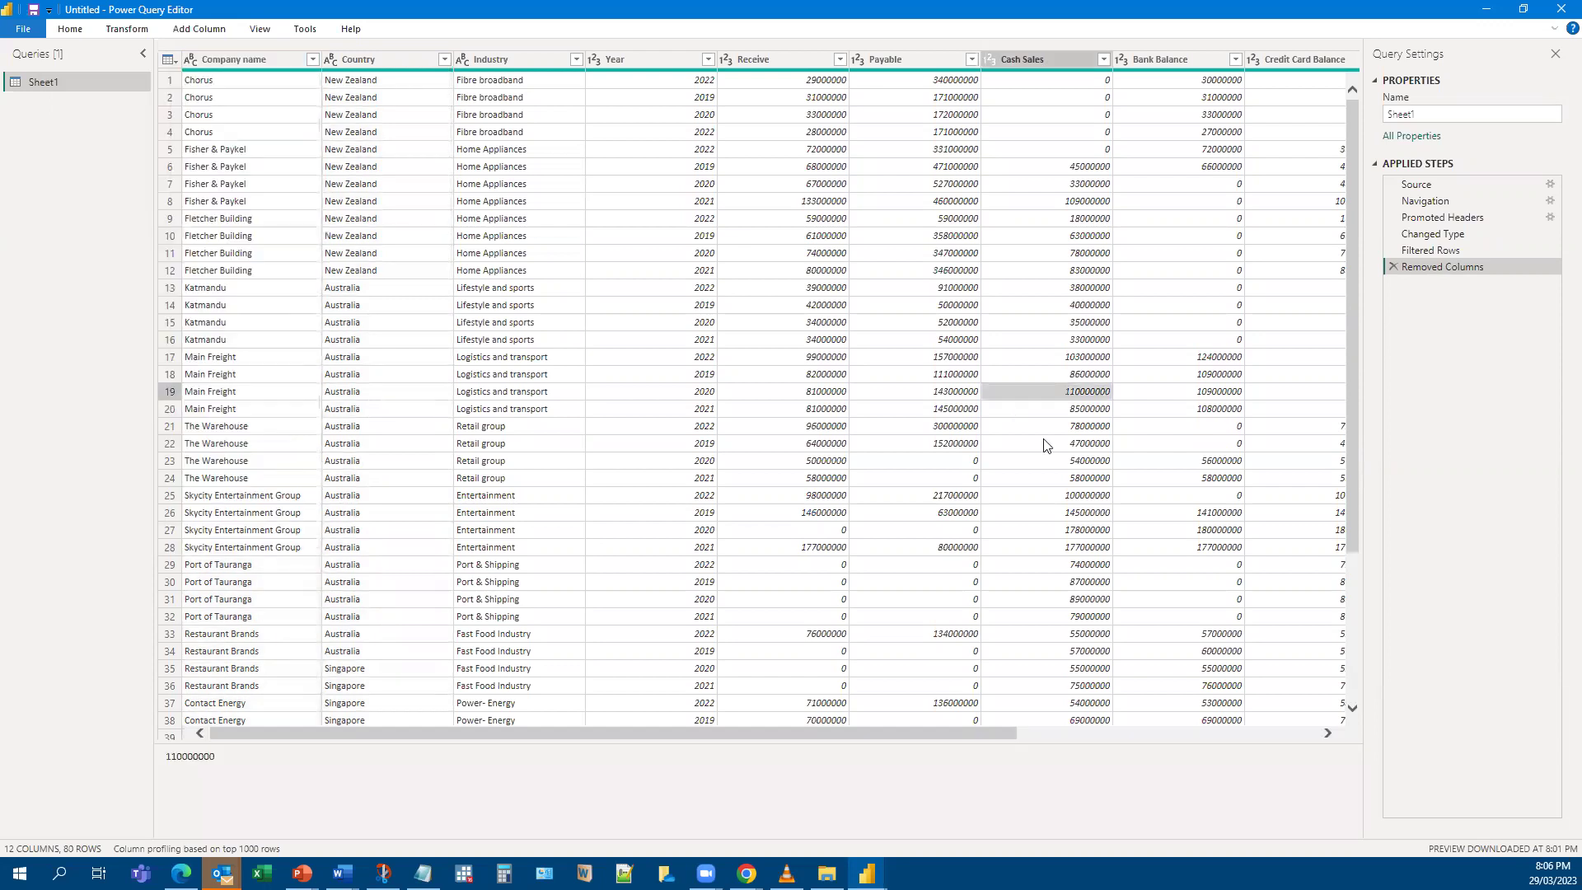
Change the data type of the Bank Balance column to Decimal Number.
click(1223, 185)
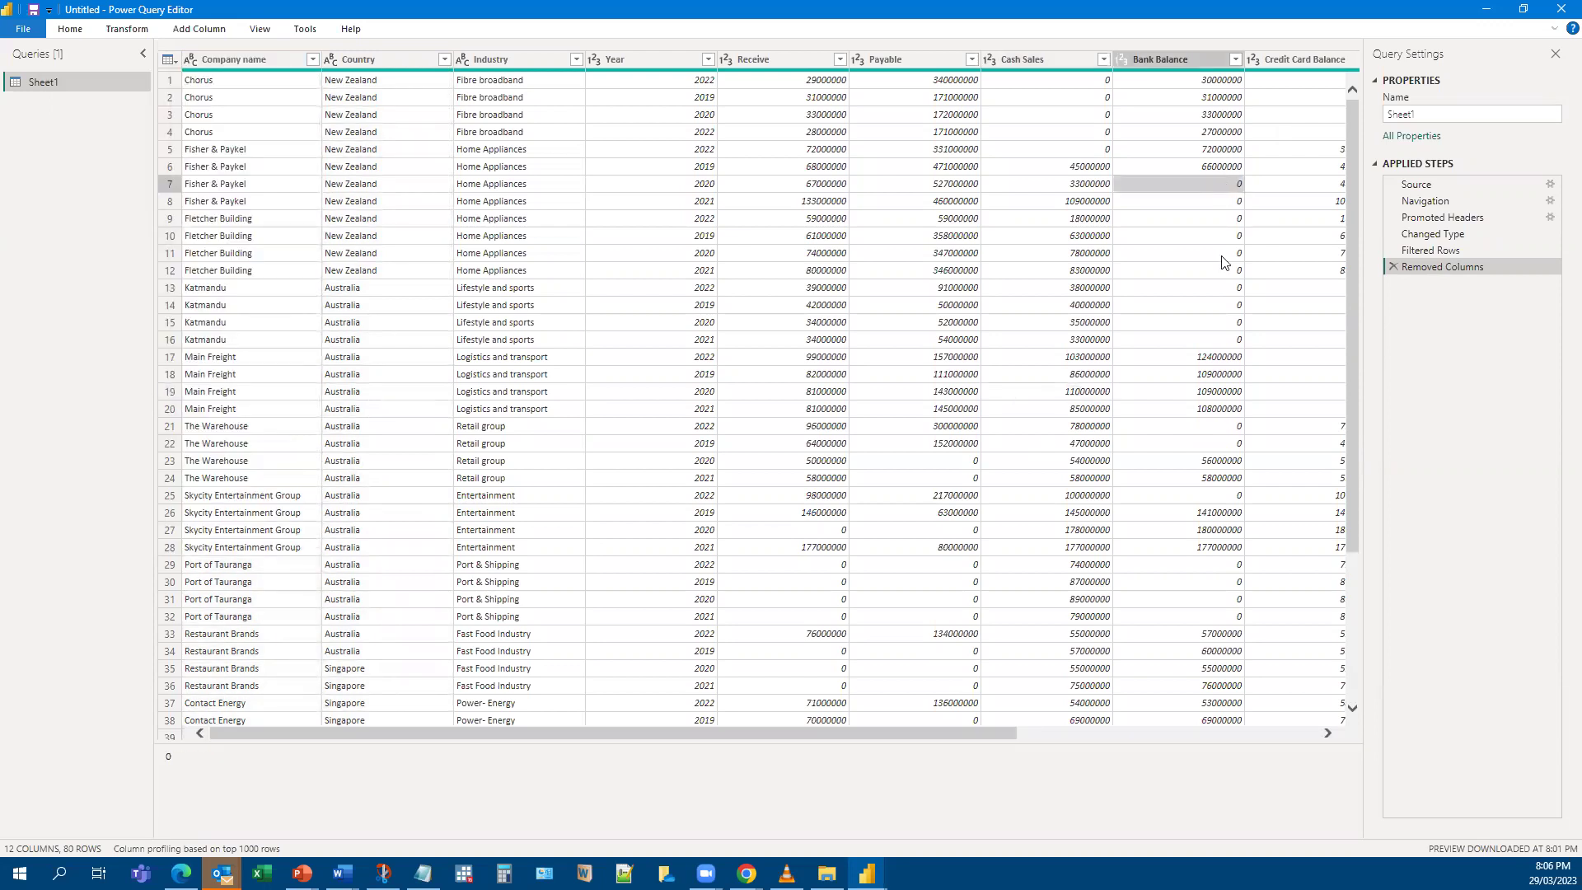
click(1204, 83)
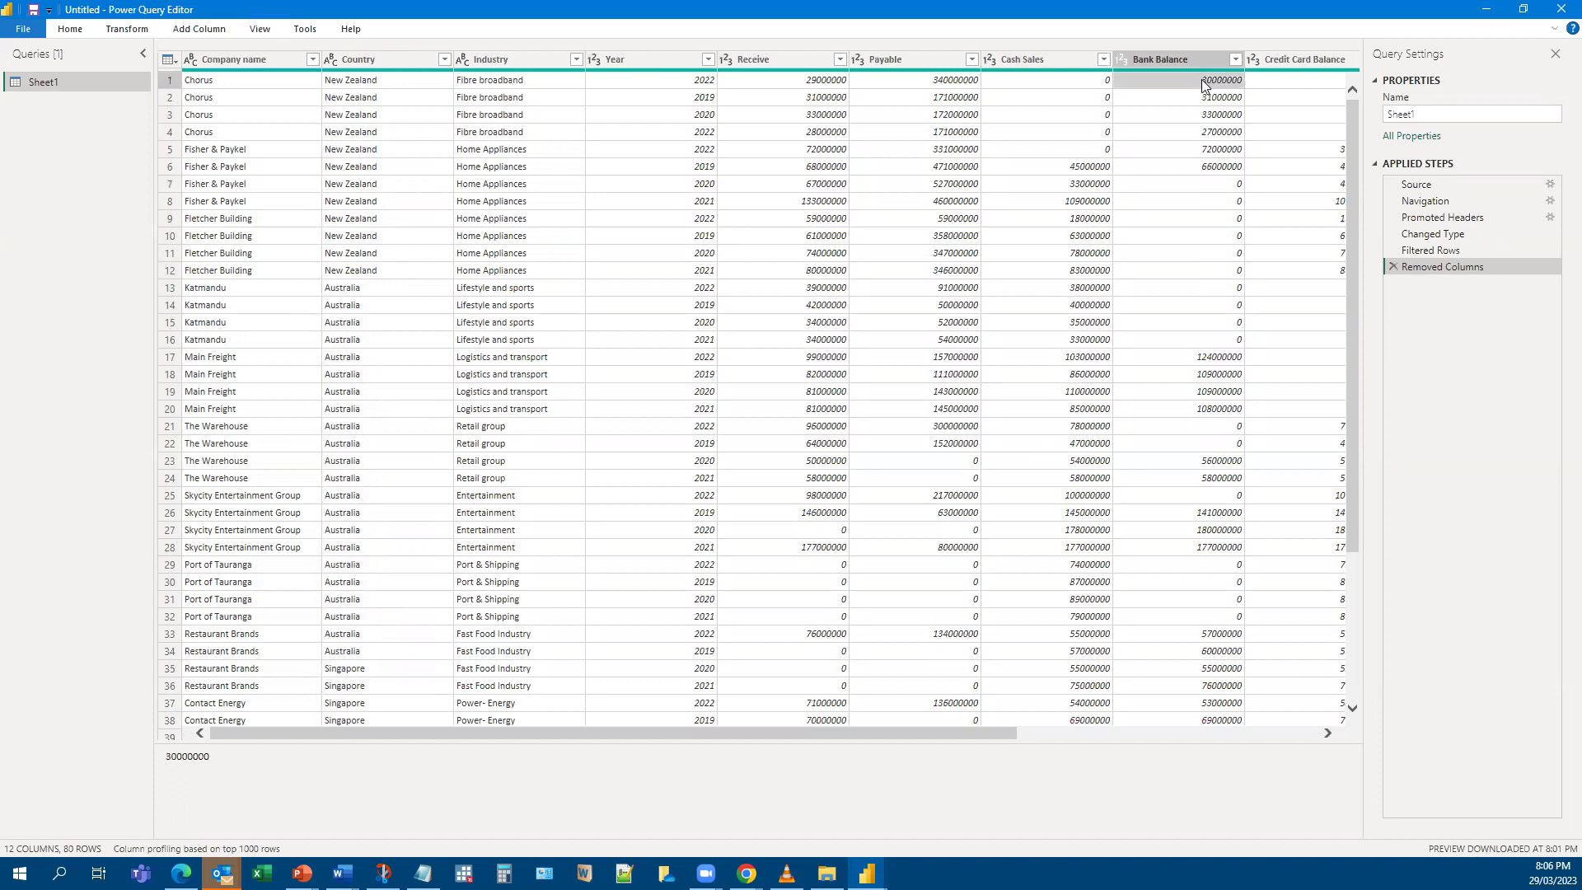
right_click(1199, 82)
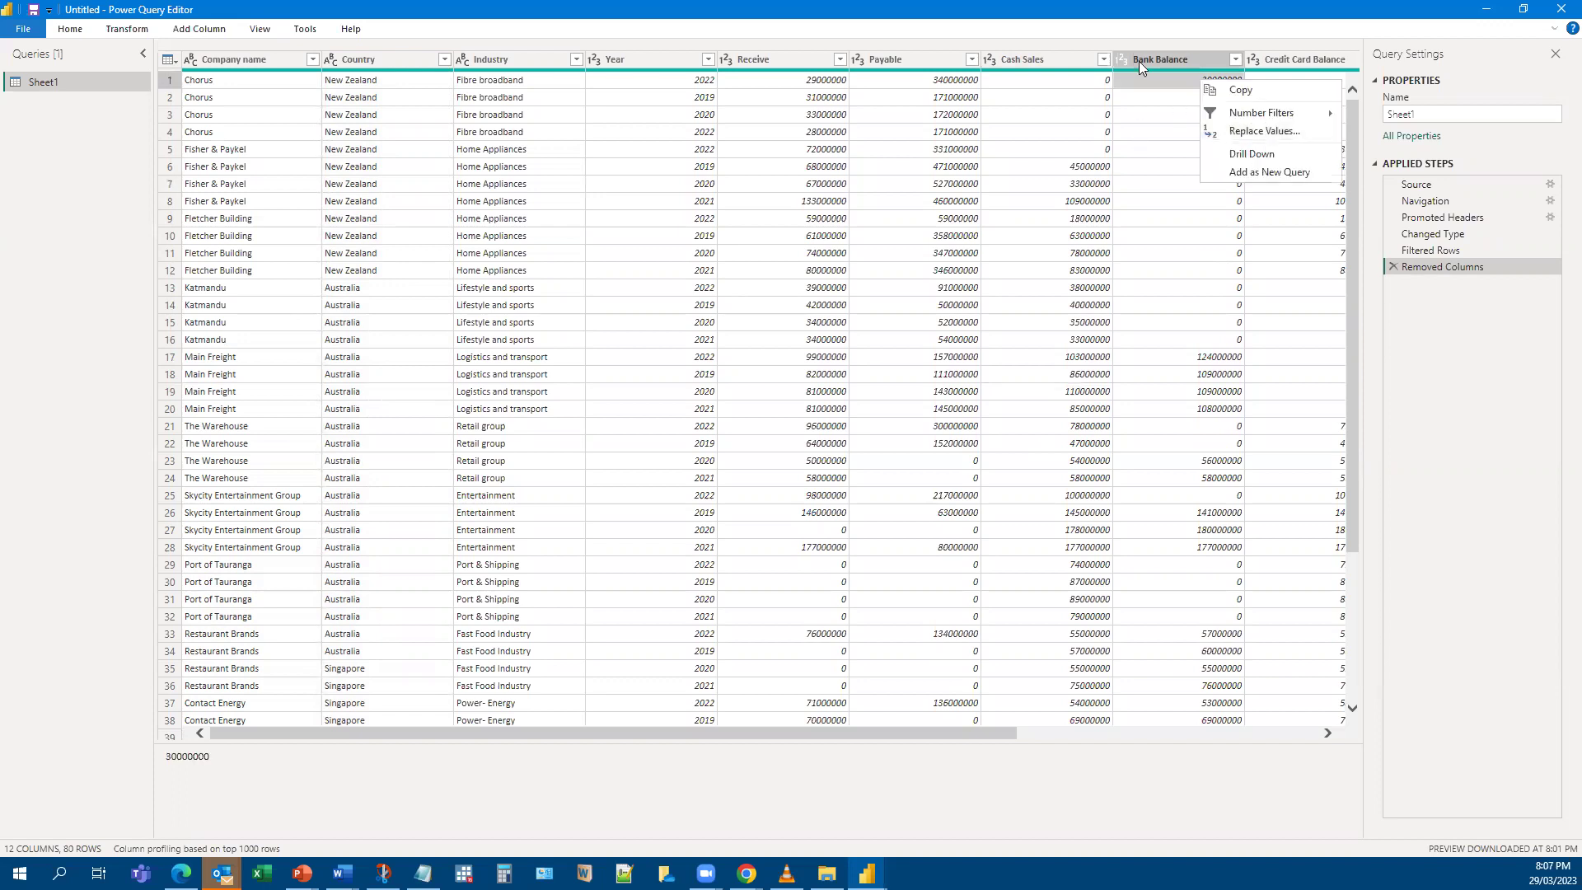
click(1157, 116)
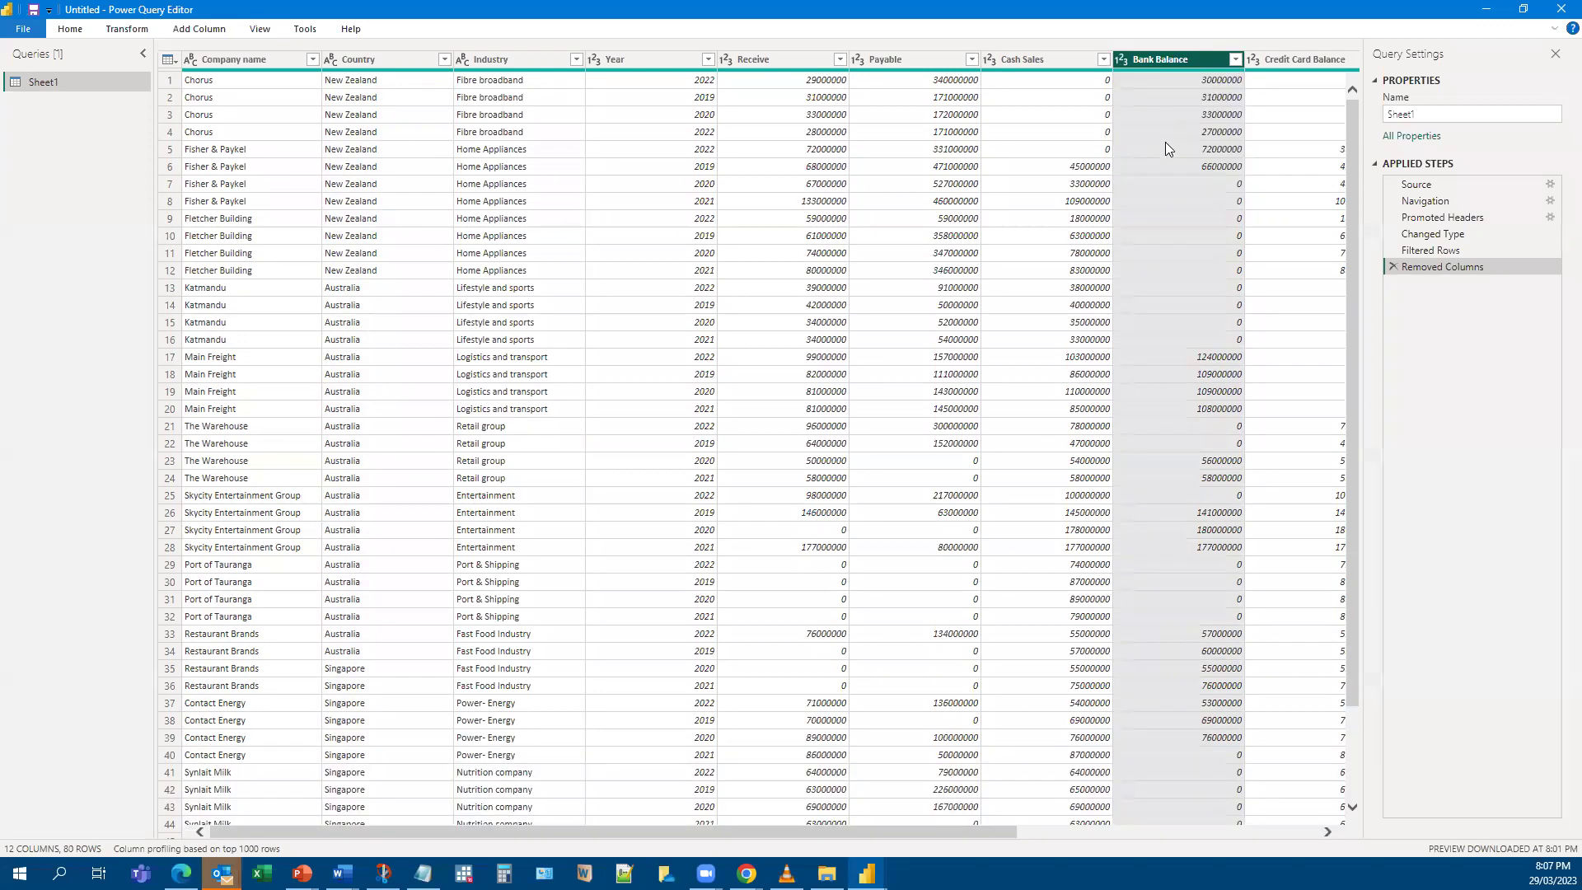
right_click(1158, 116)
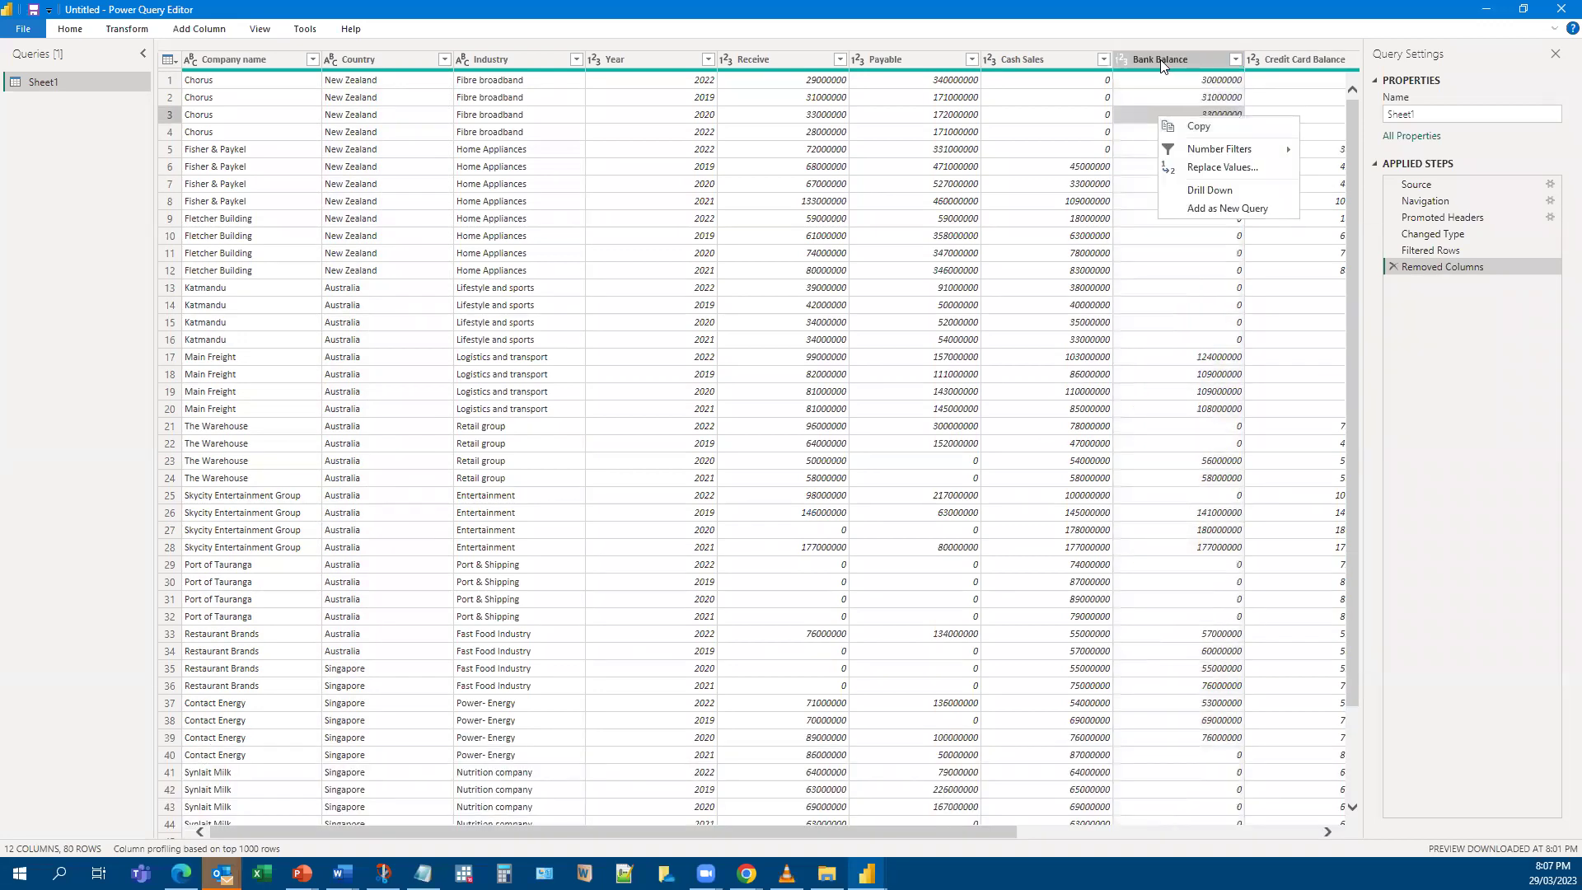
click(1160, 59)
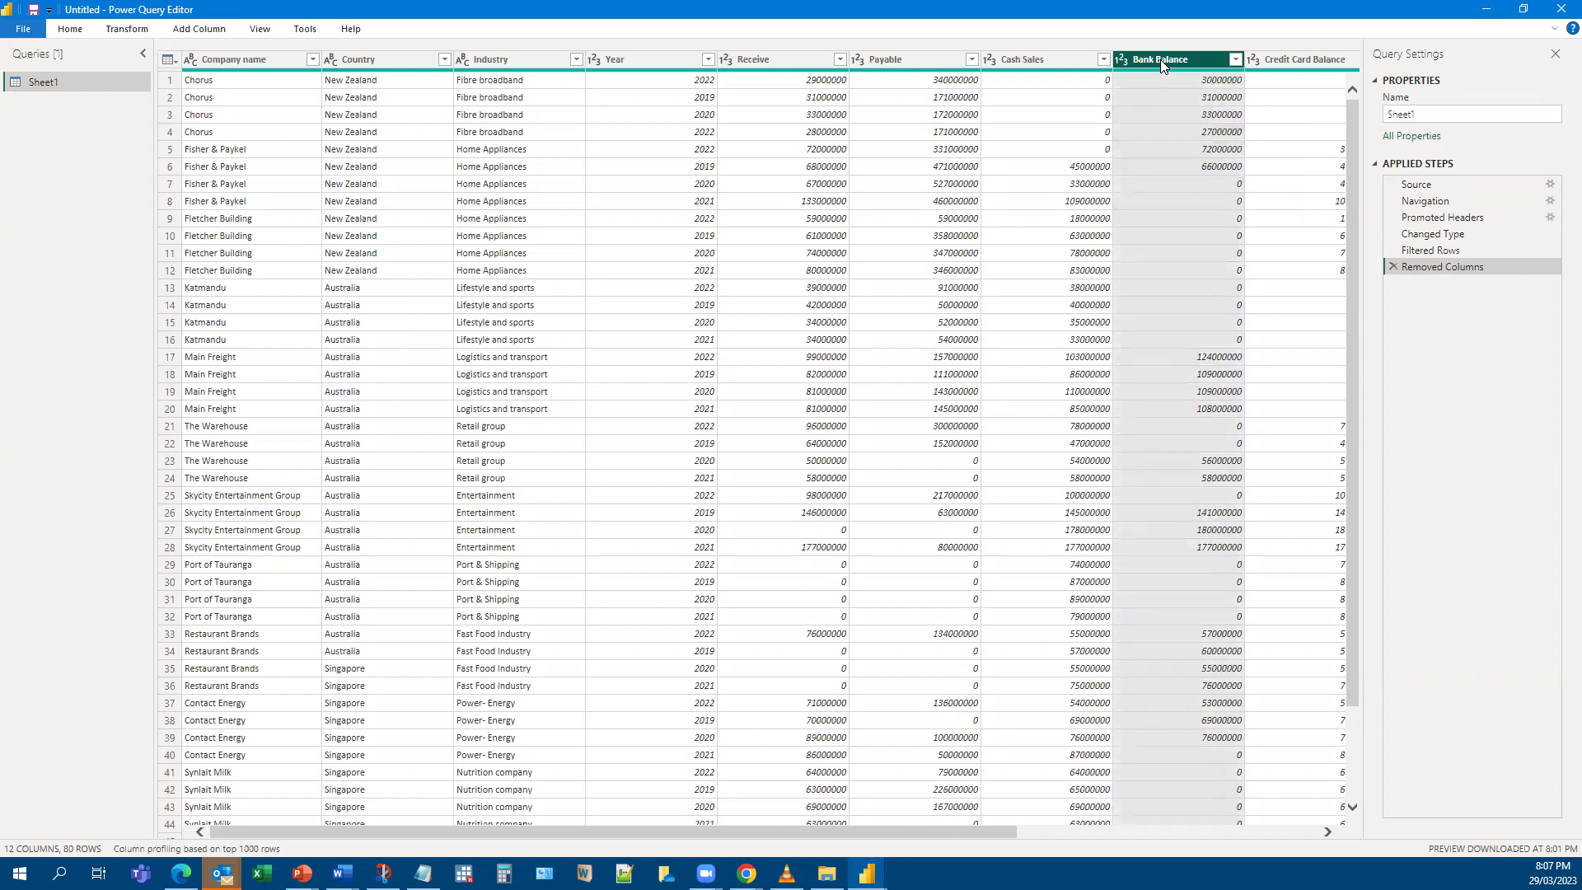
right_click(1167, 72)
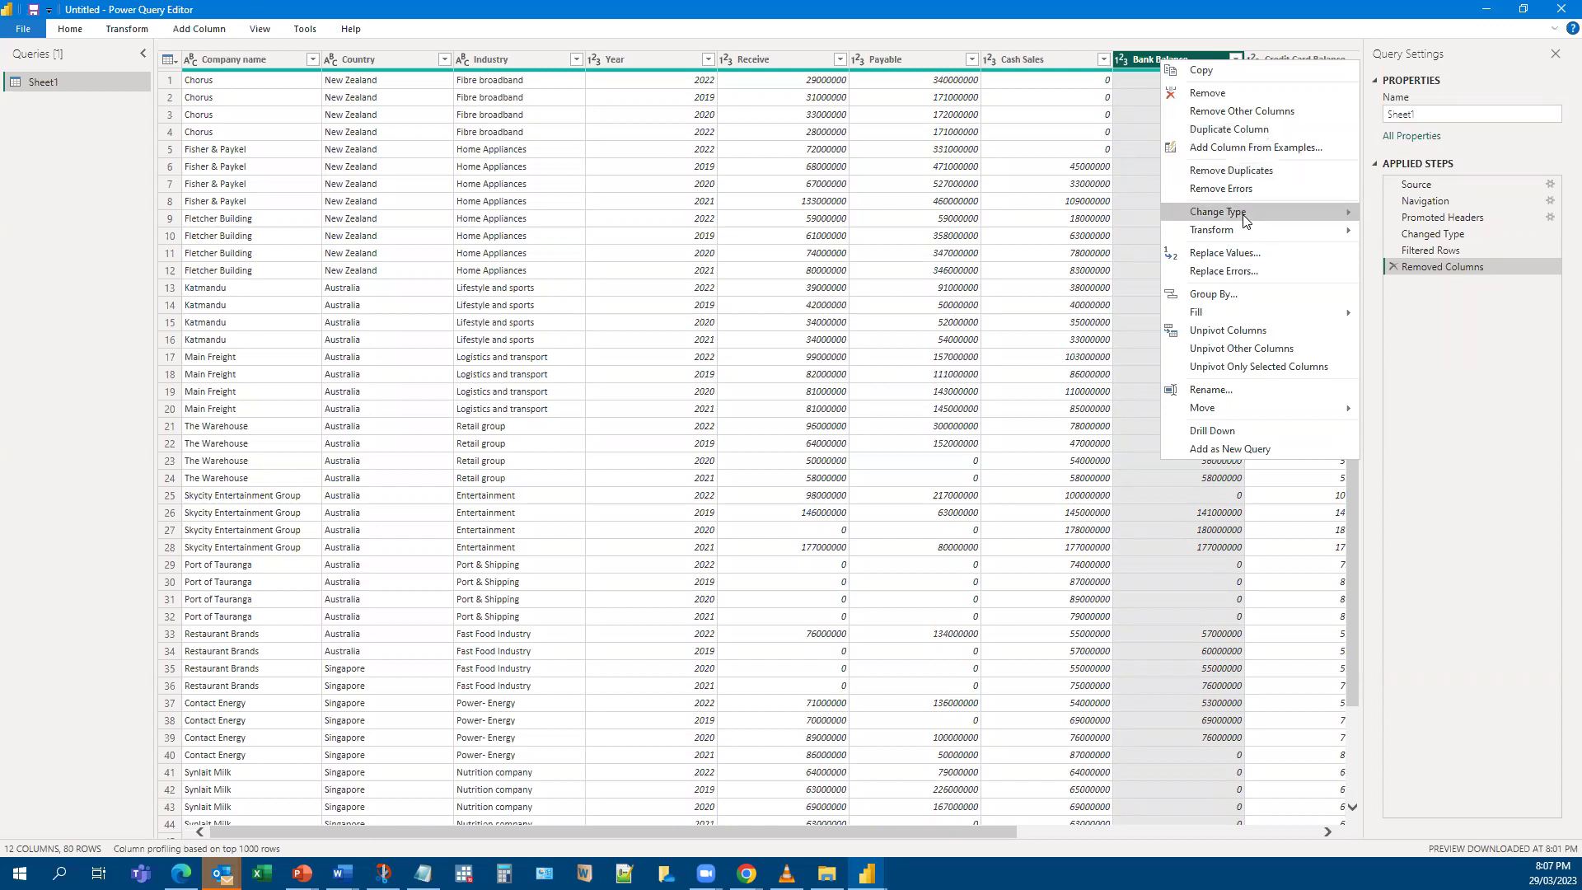
mouse_move(1248, 211)
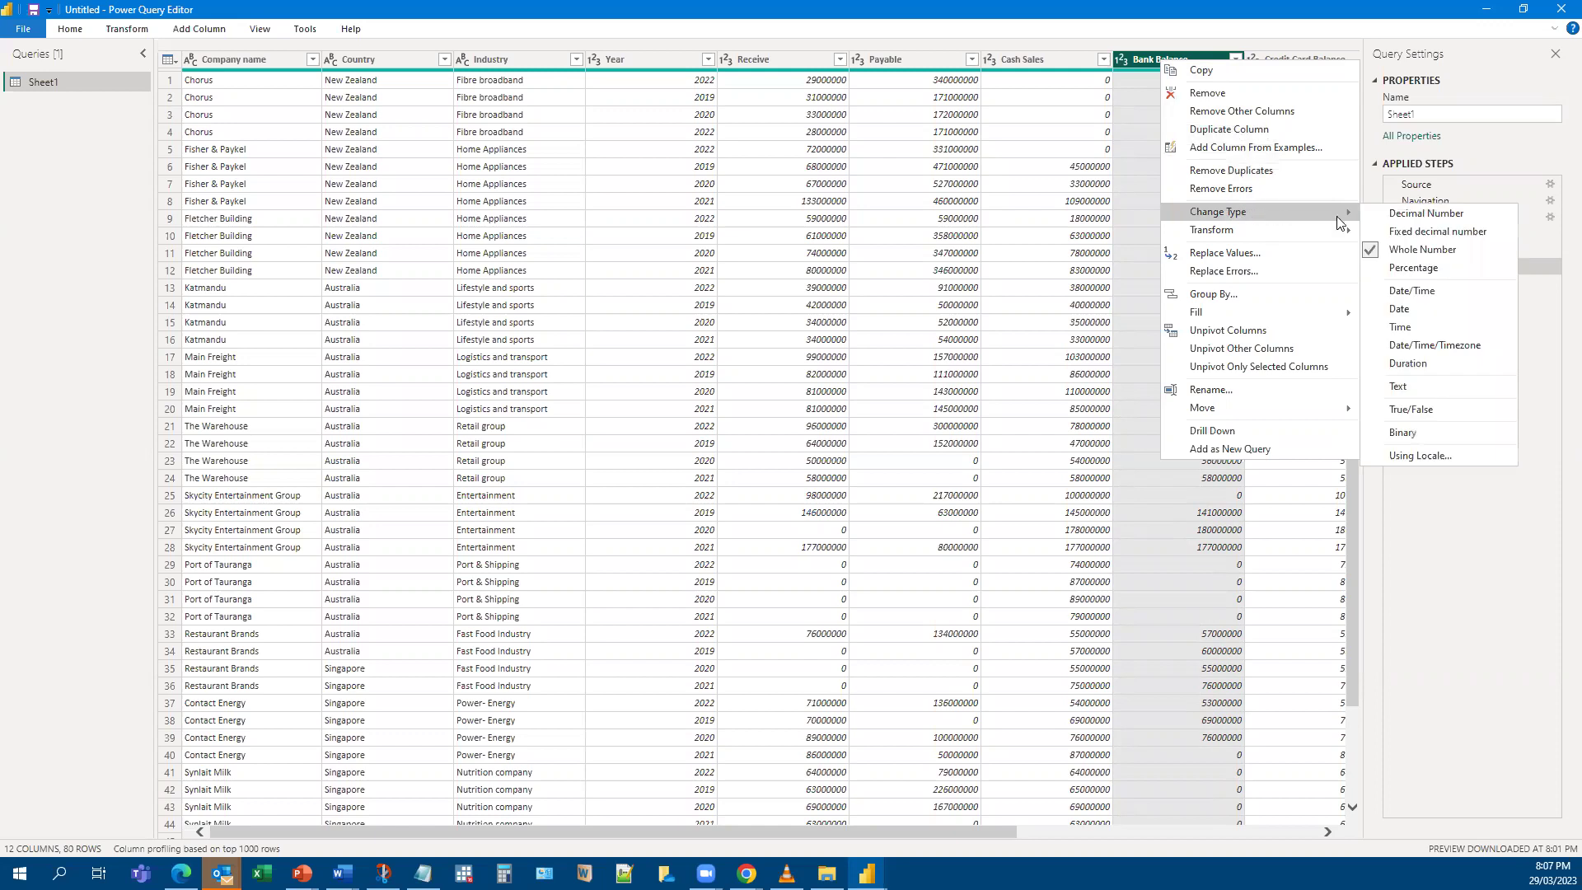
click(1435, 218)
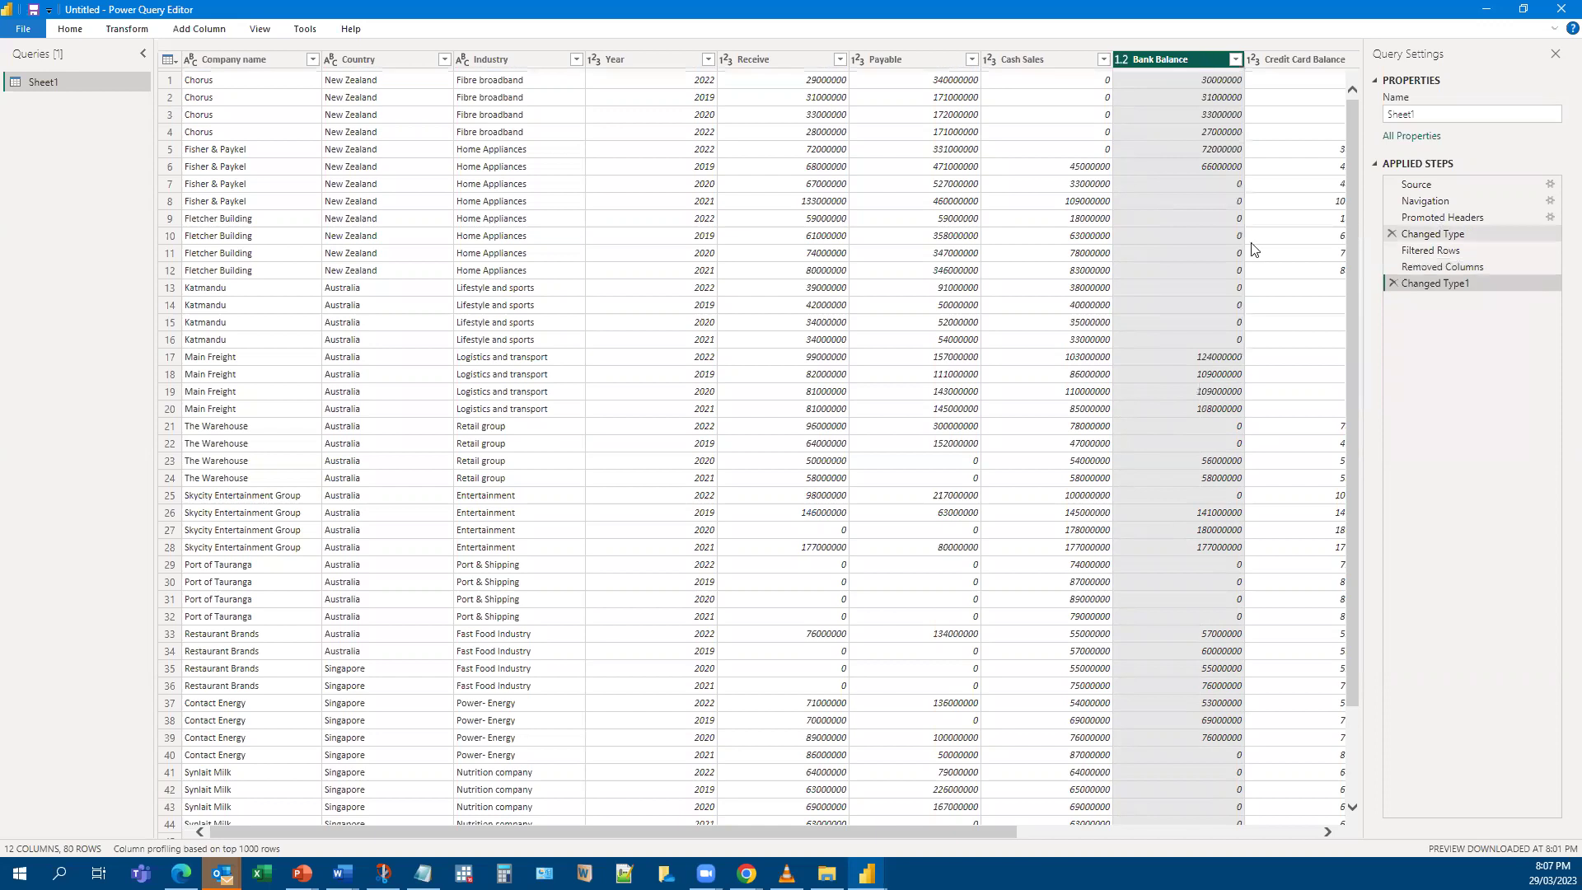
Try the Fixed decimal number type on the Bank Balance column as a new conversion step, and delete that applied step.
click(1235, 61)
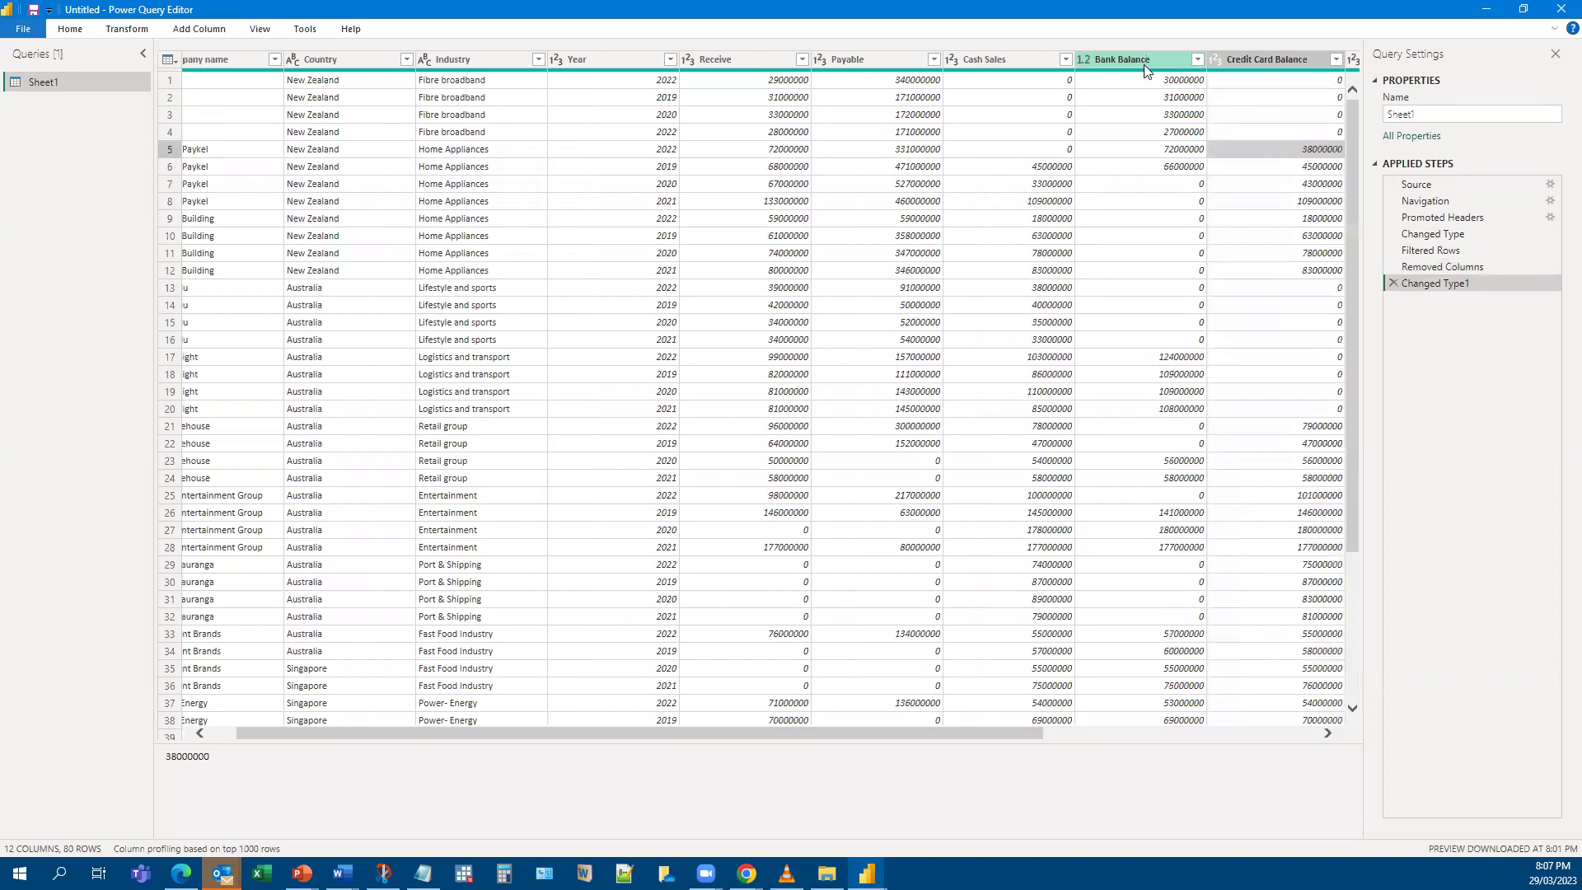
right_click(1144, 61)
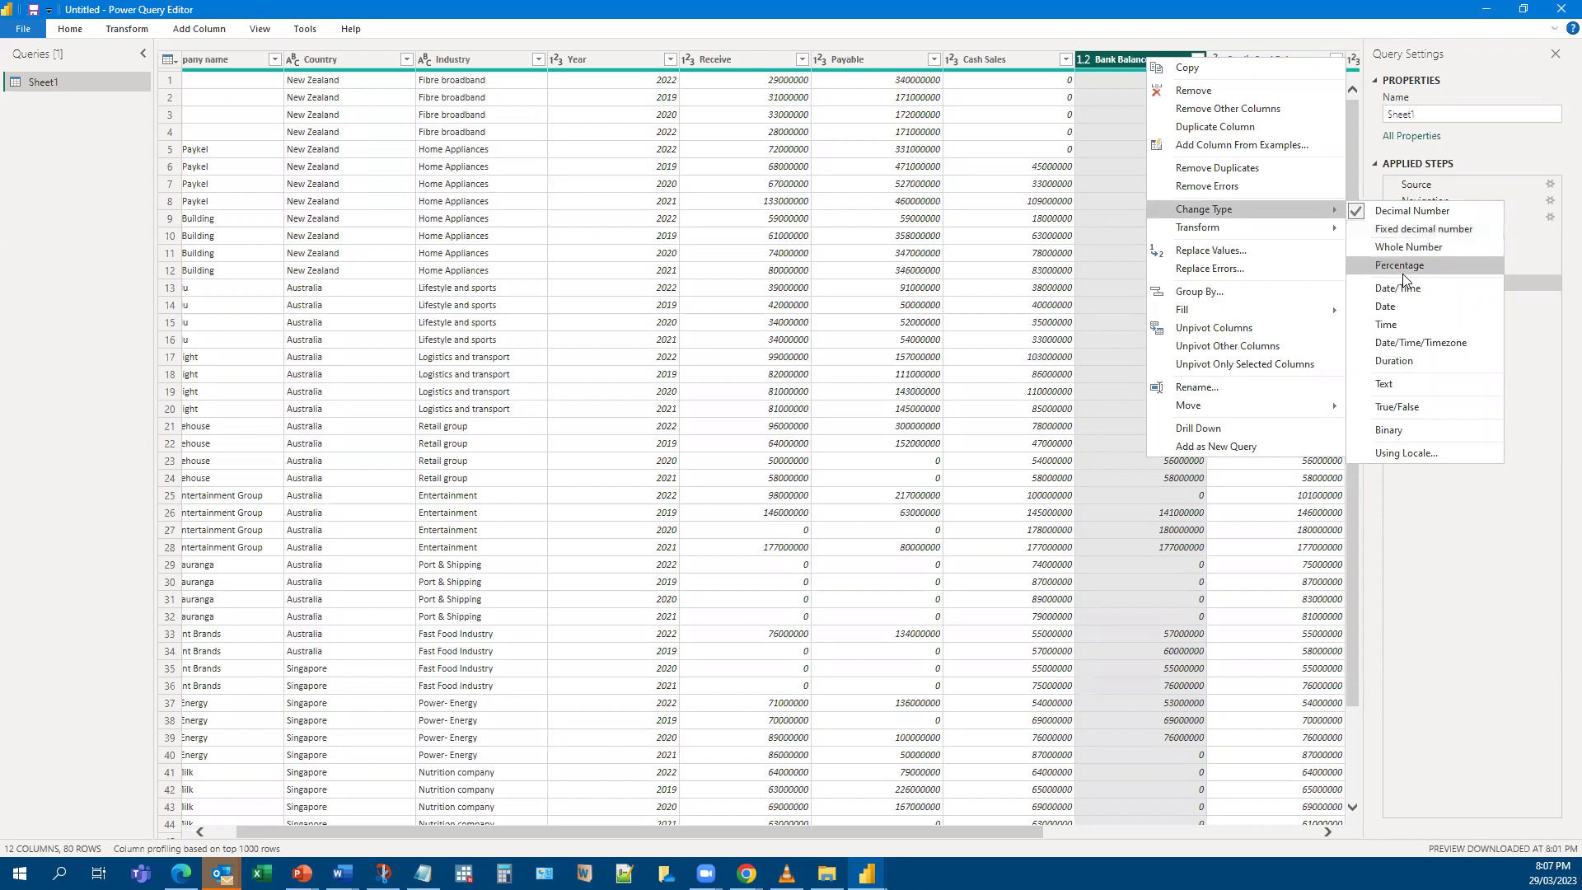
click(1419, 232)
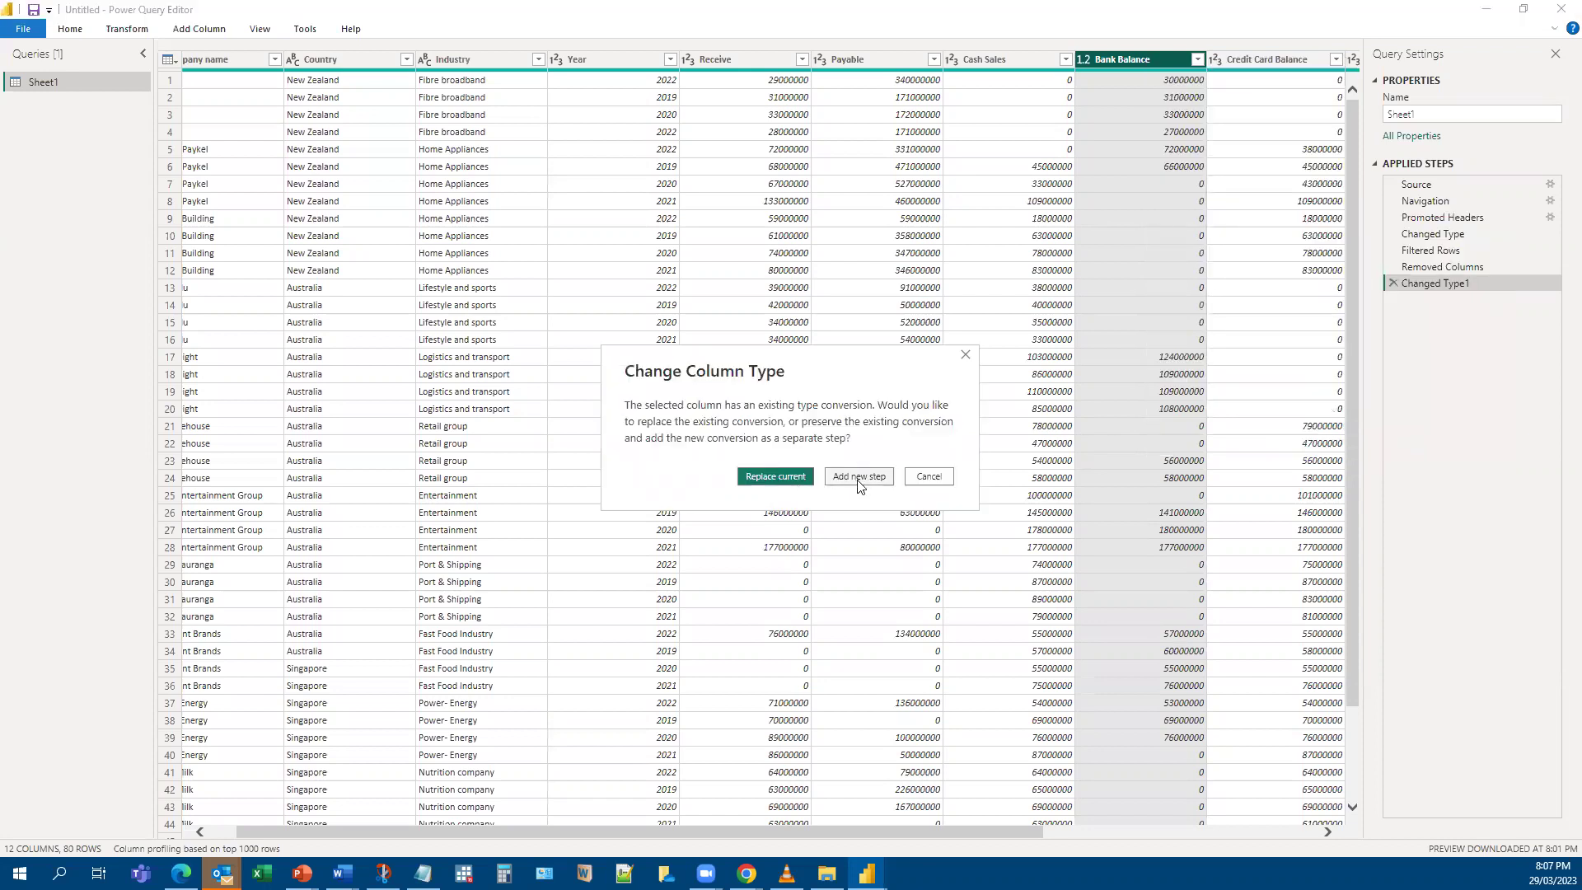
click(858, 478)
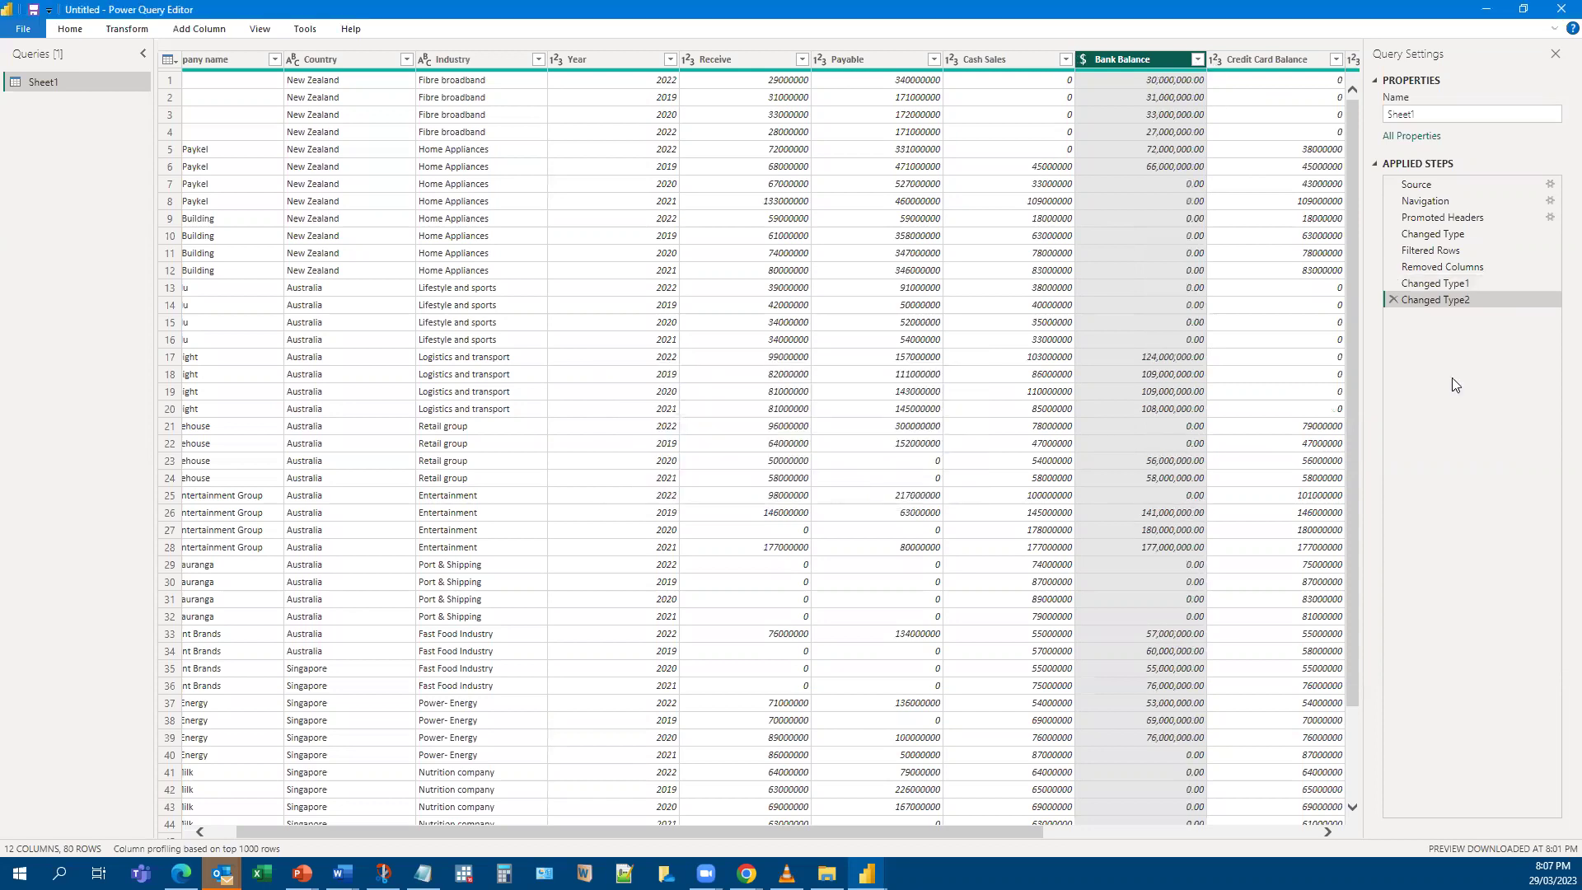
click(1393, 300)
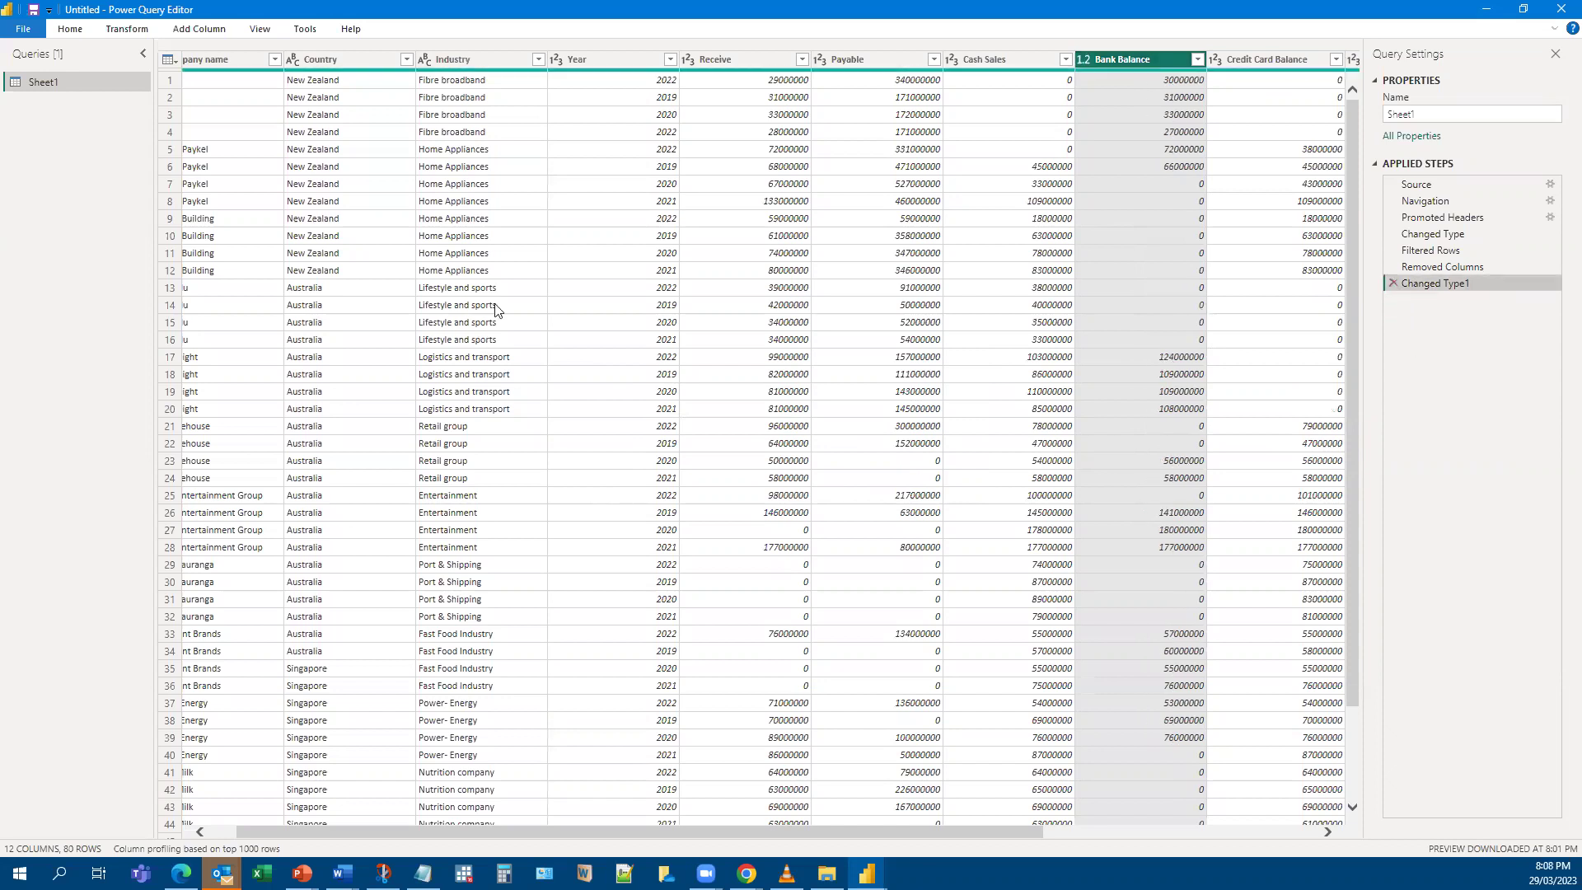
Look through the cleaned rows, and close the query editor while applying its changes to load Sheet1 into the report.
scroll(461, 418, down, 12)
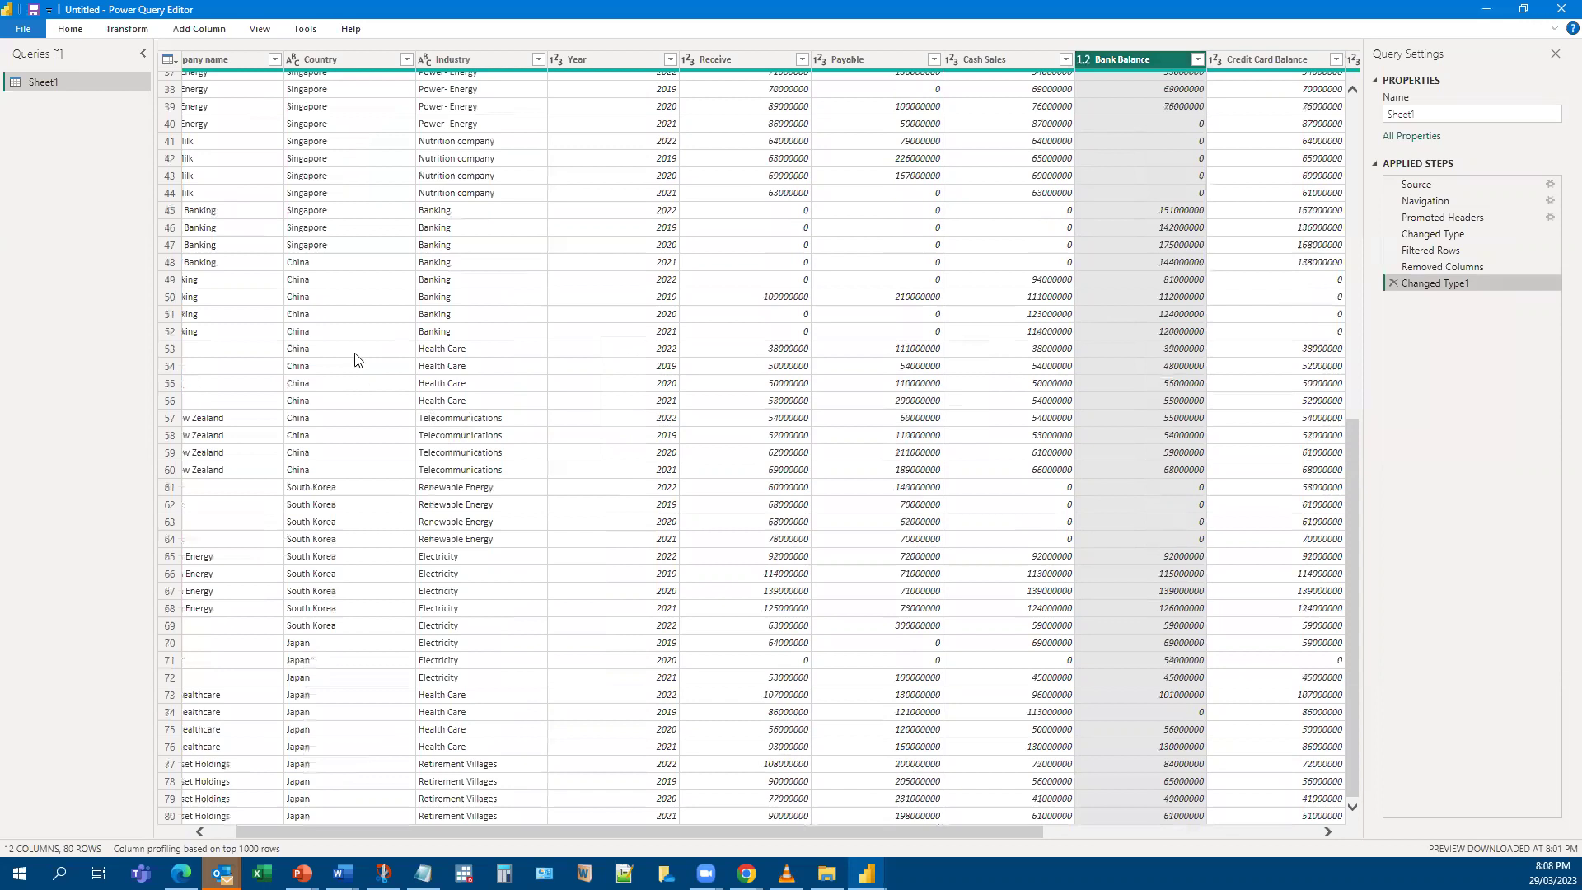
scroll(359, 359, up, 12)
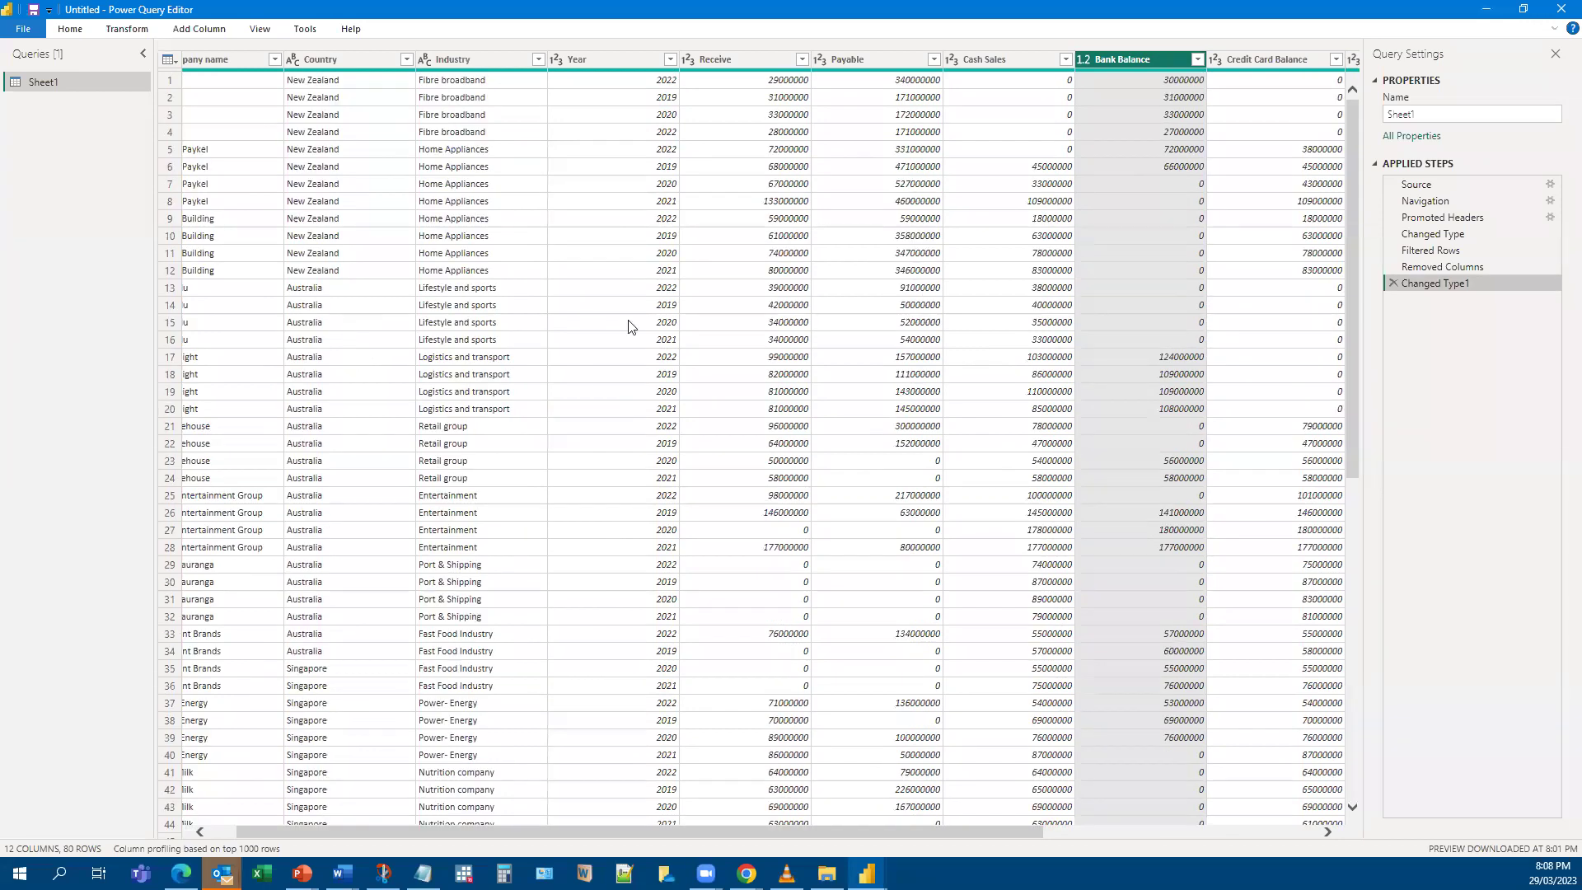
click(22, 36)
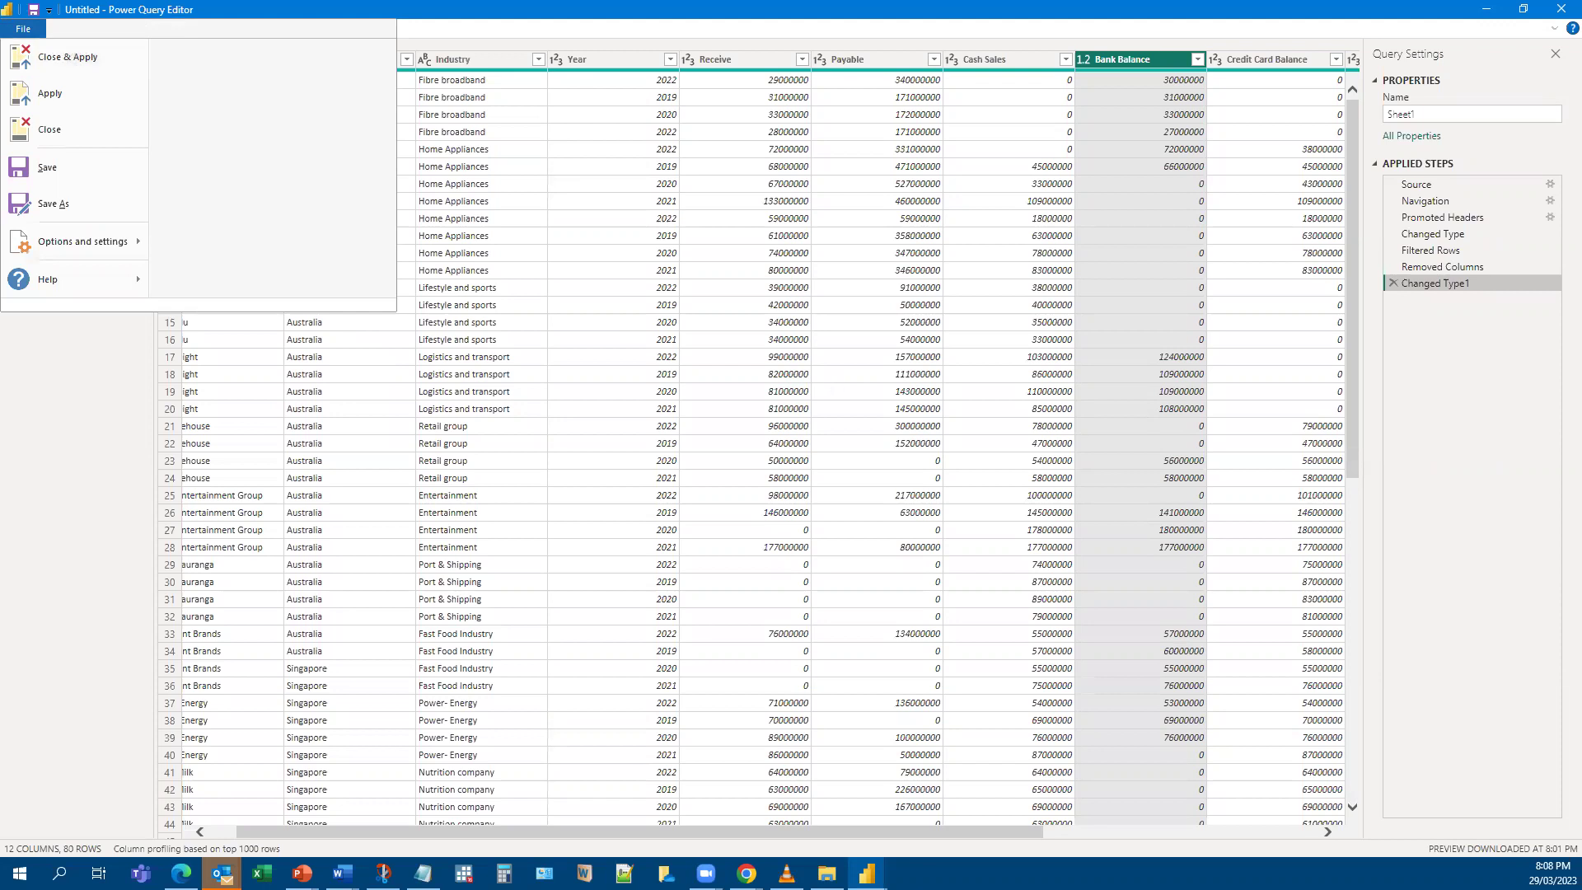
key(Escape)
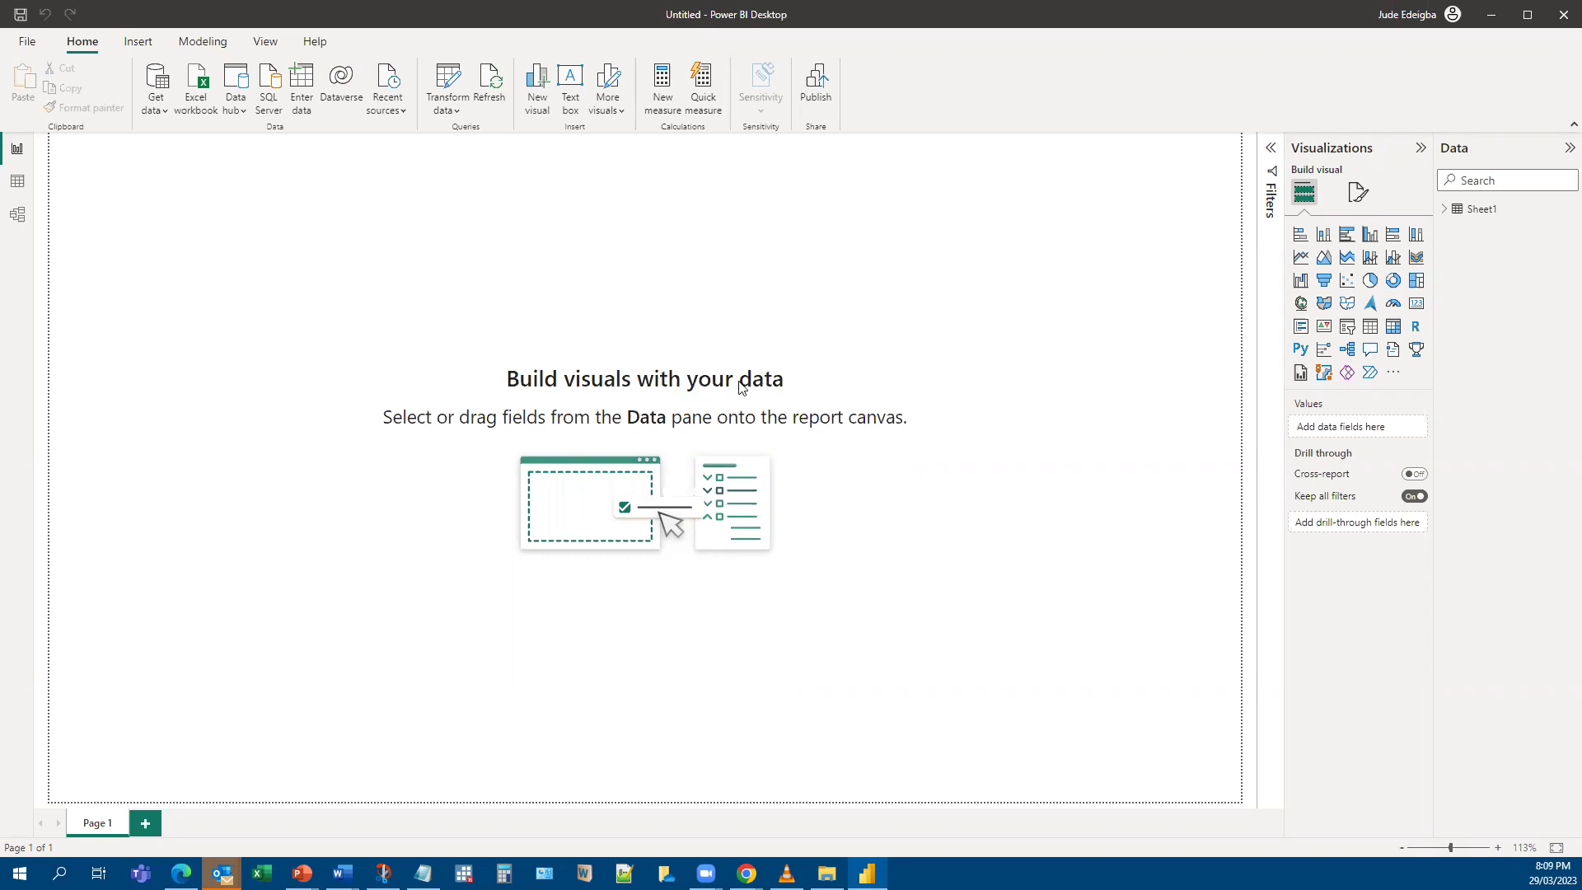
Expand the Sheet1 fields and add an empty visual to Page 1, settling on the clustered column chart type.
click(1445, 211)
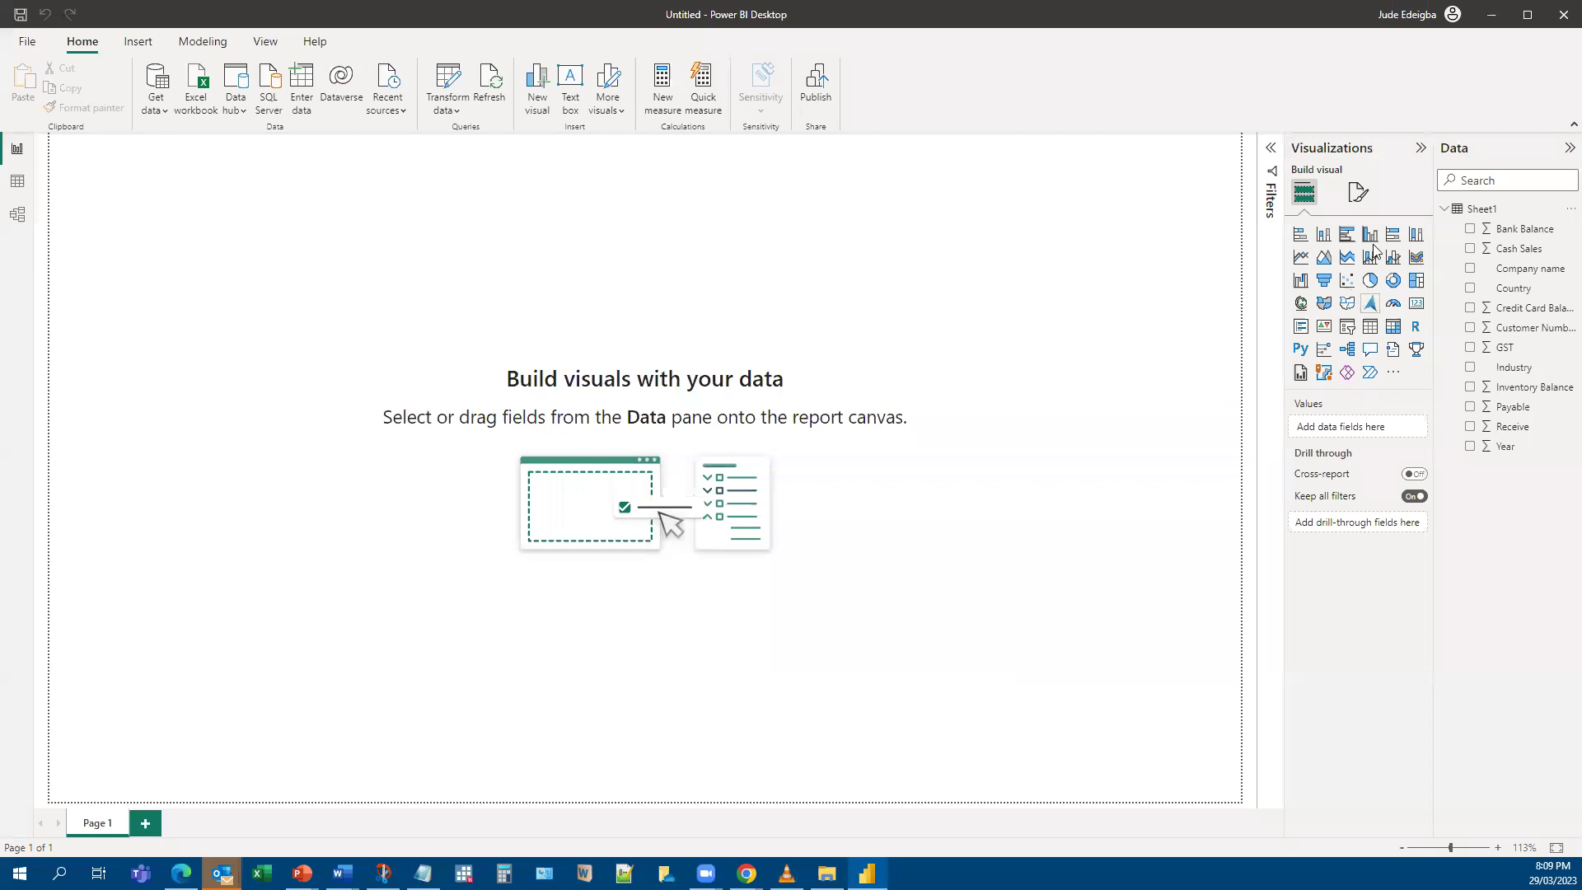
click(1302, 235)
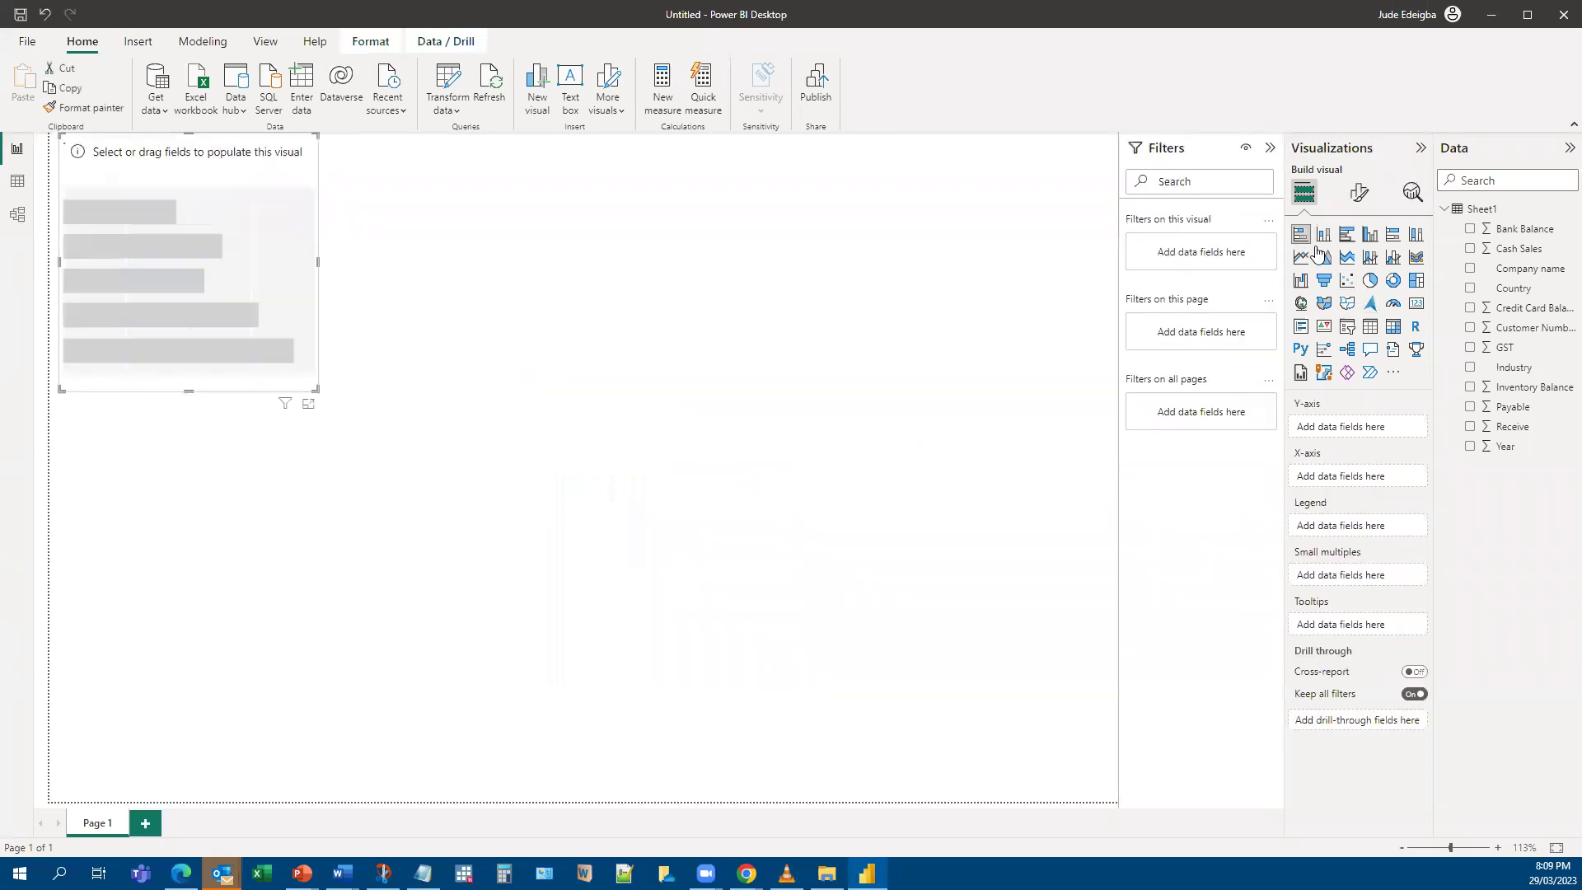
click(1370, 327)
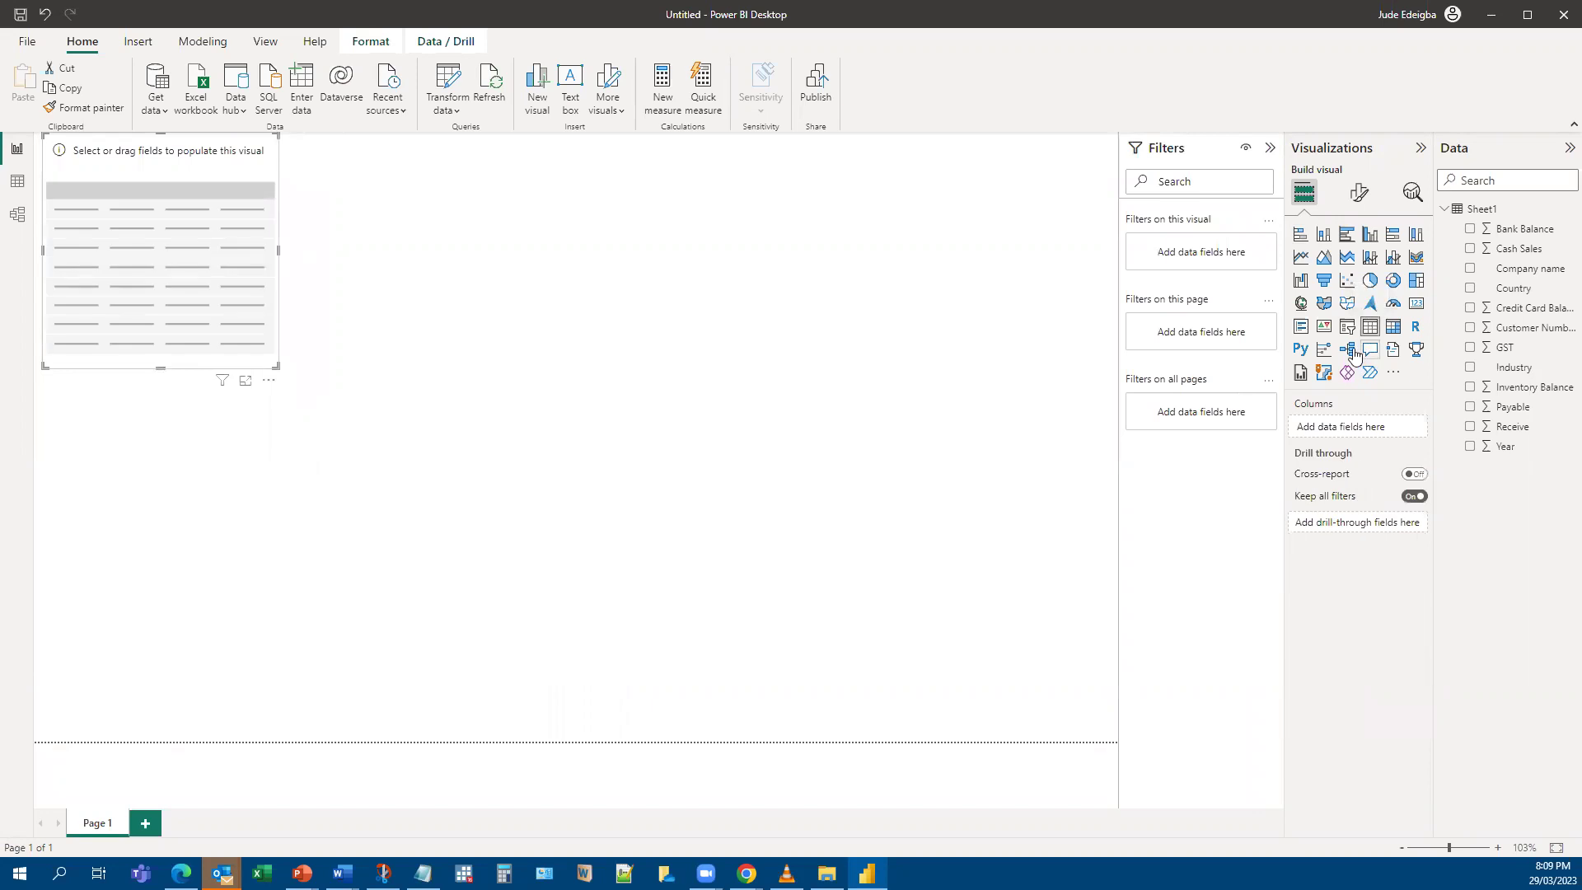
click(1370, 282)
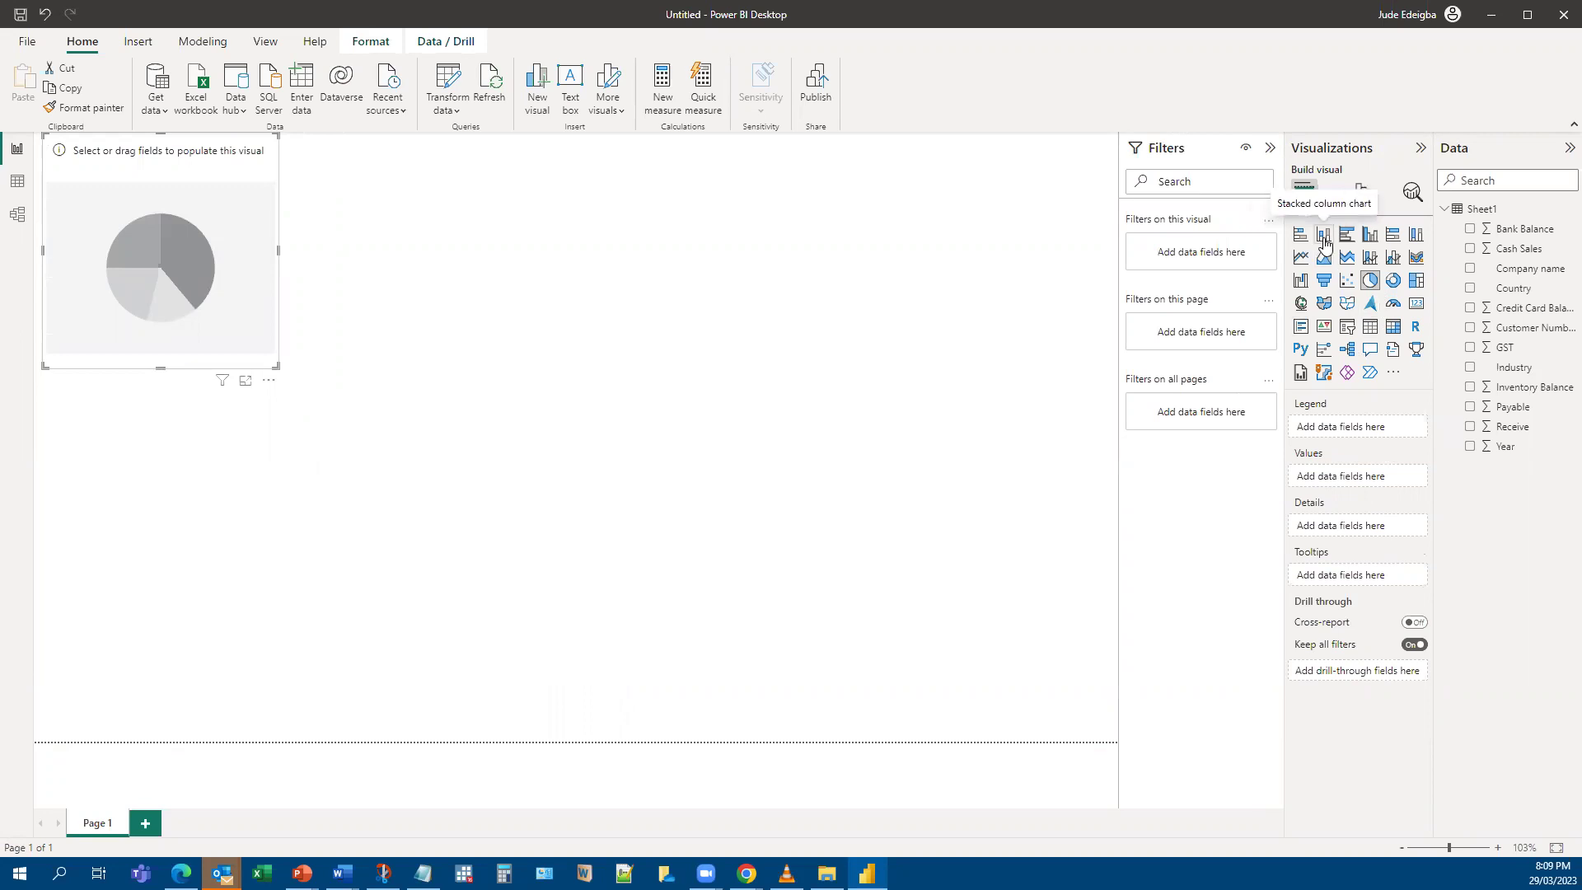
click(1372, 239)
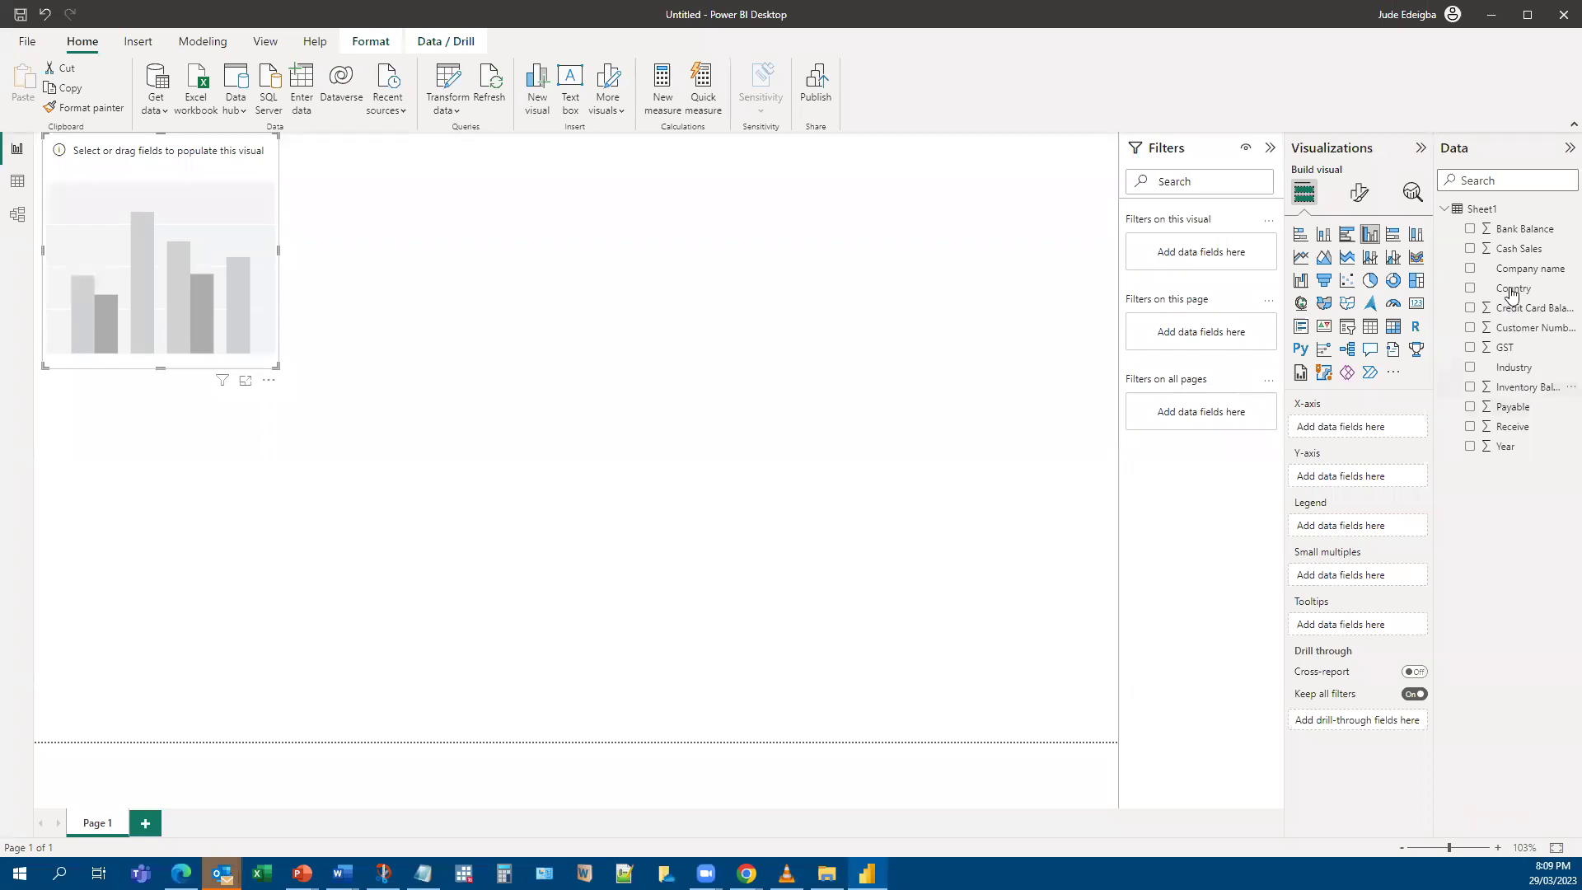
Assign Country to the column chart's Y-axis and Receive to its X-axis, and enlarge the chart on the page.
drag(1495, 290, 1354, 485)
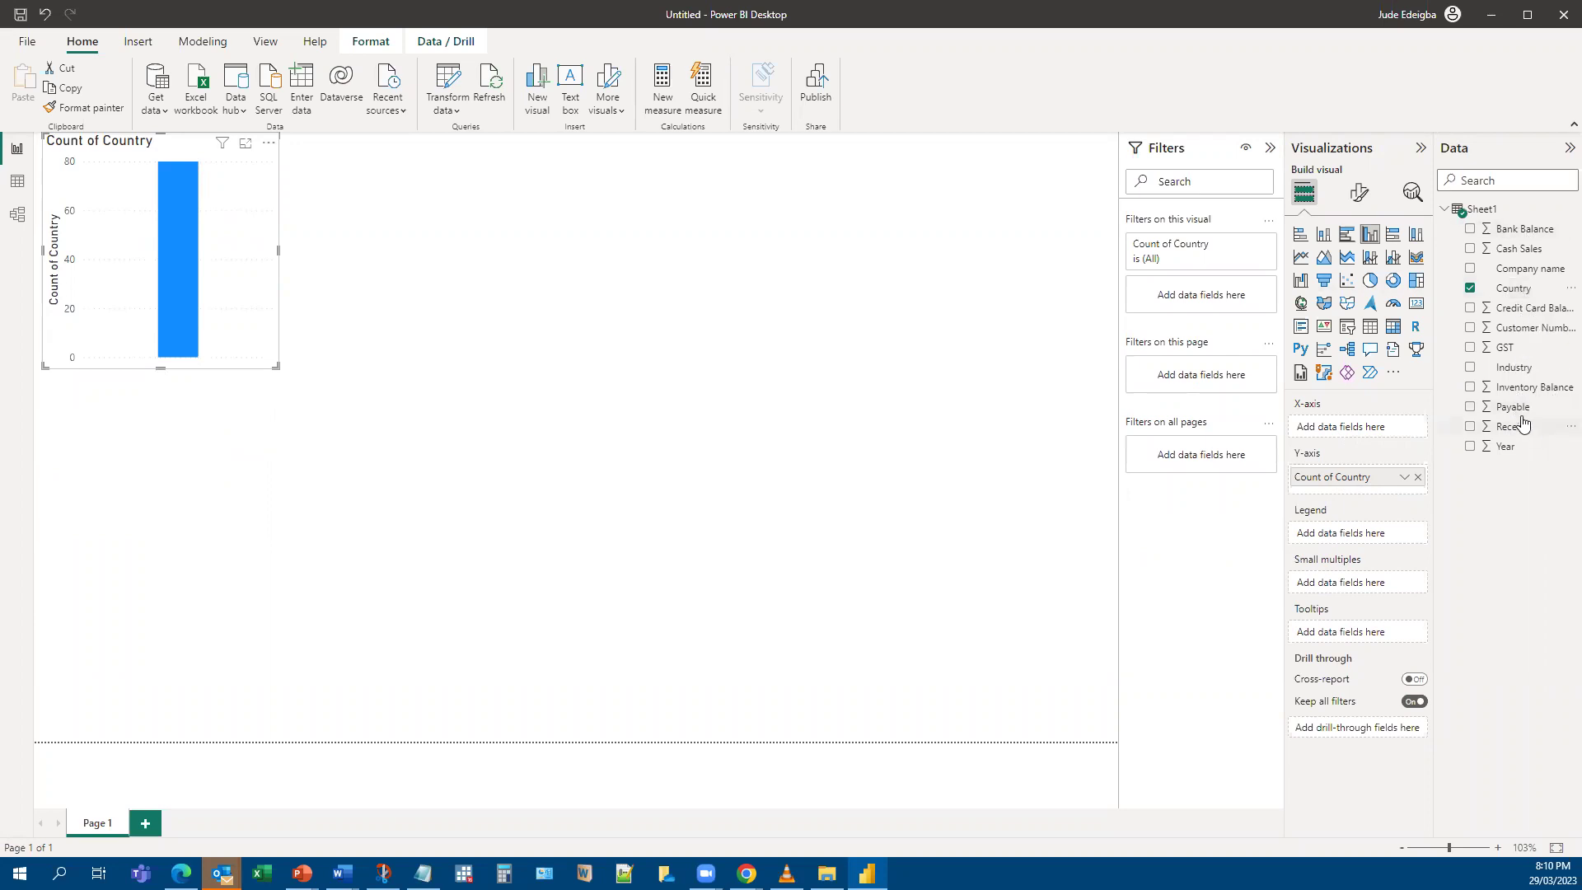
drag(1514, 428, 1369, 438)
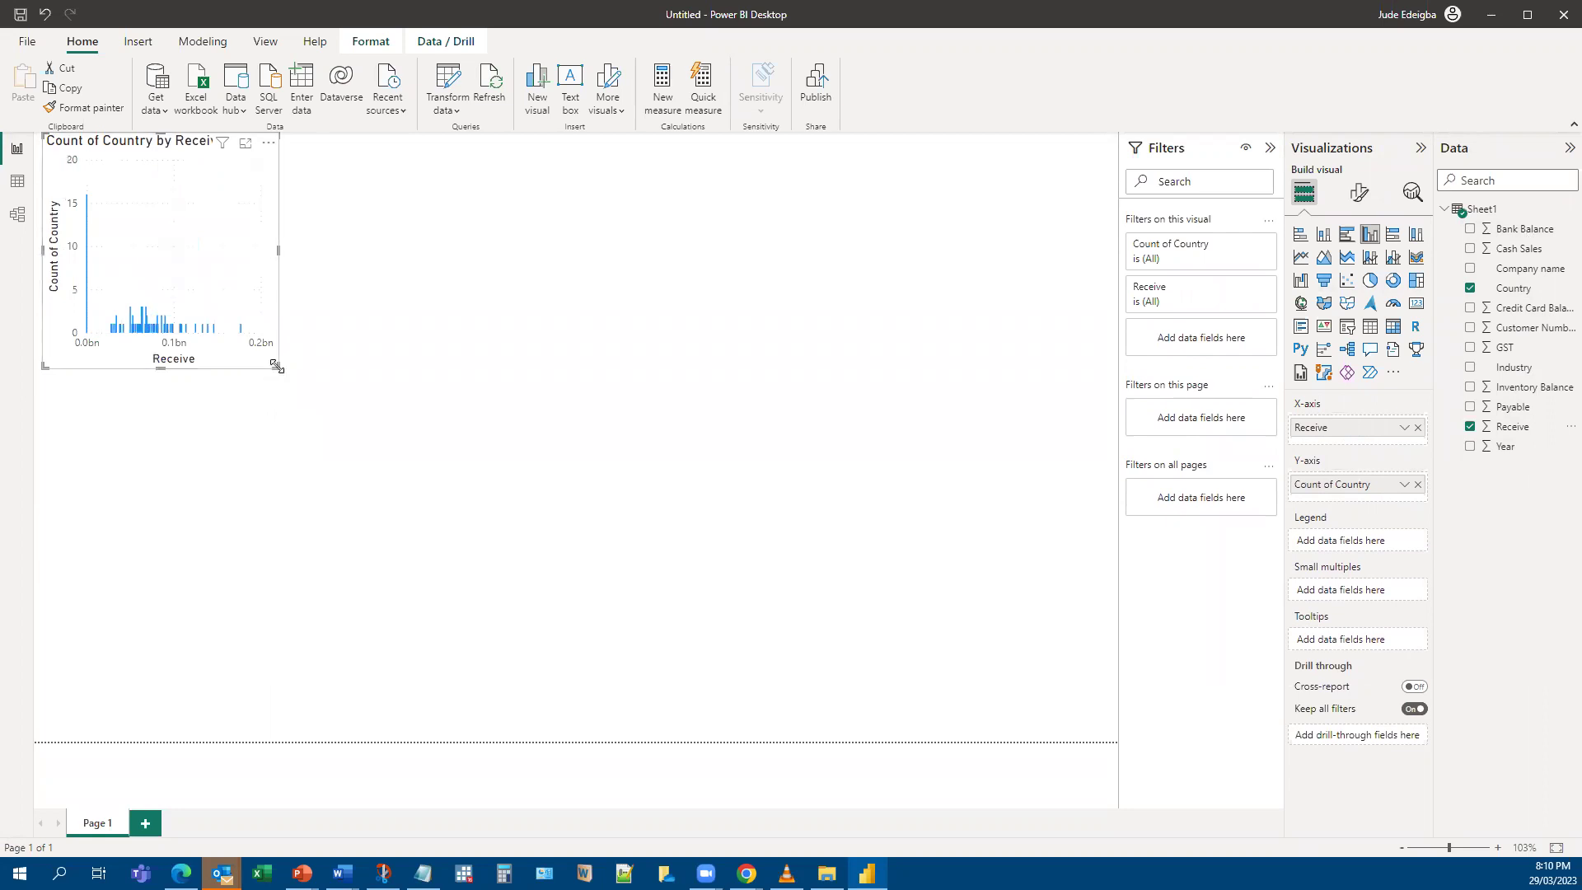
drag(468, 504, 613, 532)
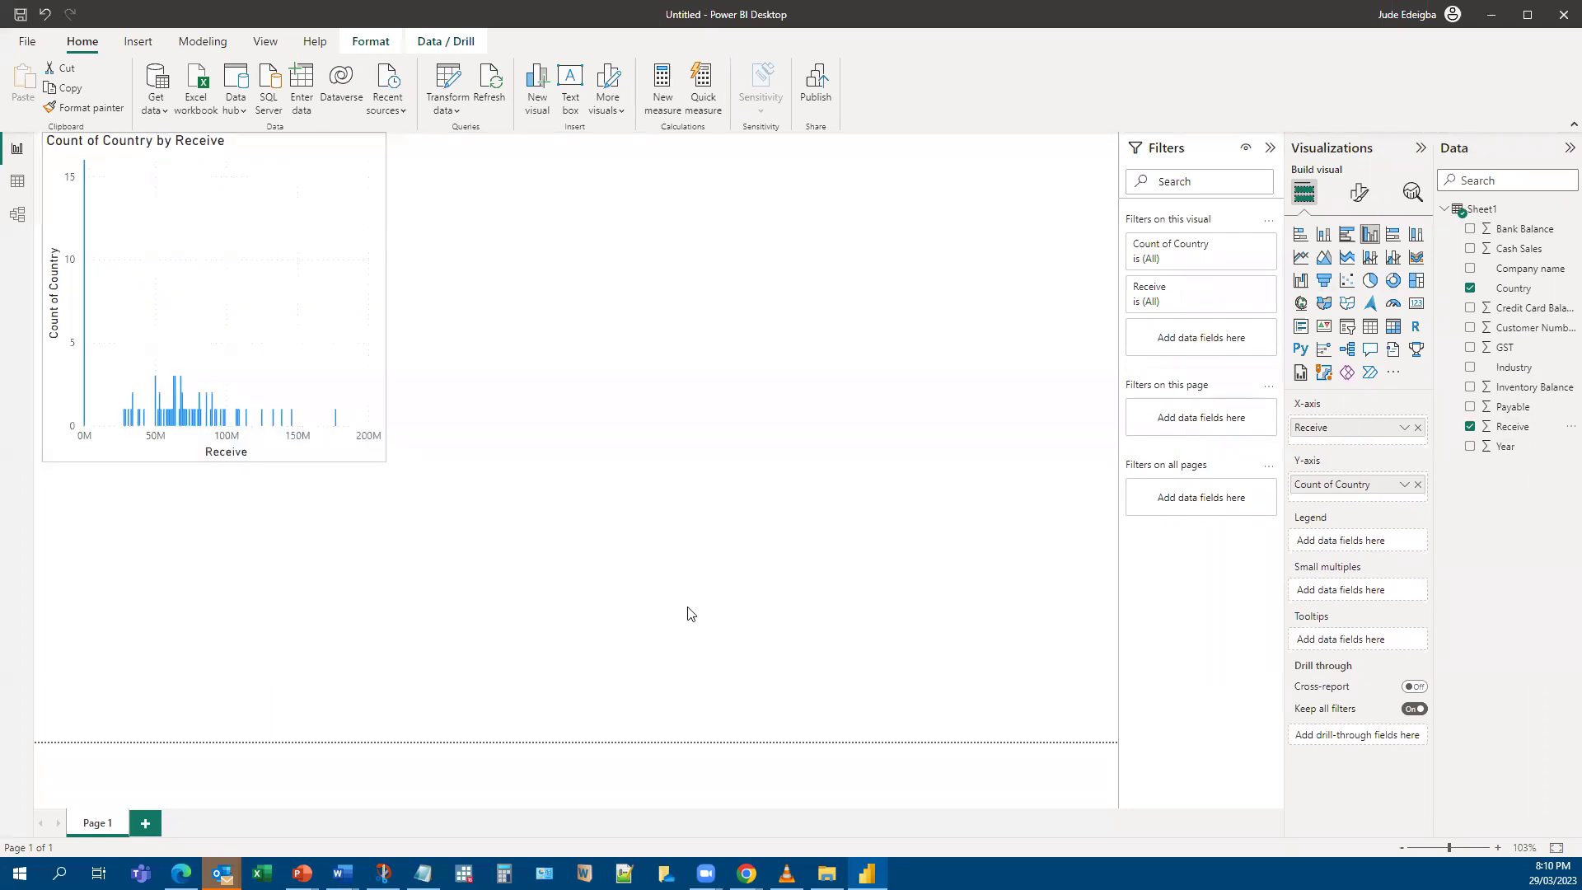
drag(715, 601, 722, 625)
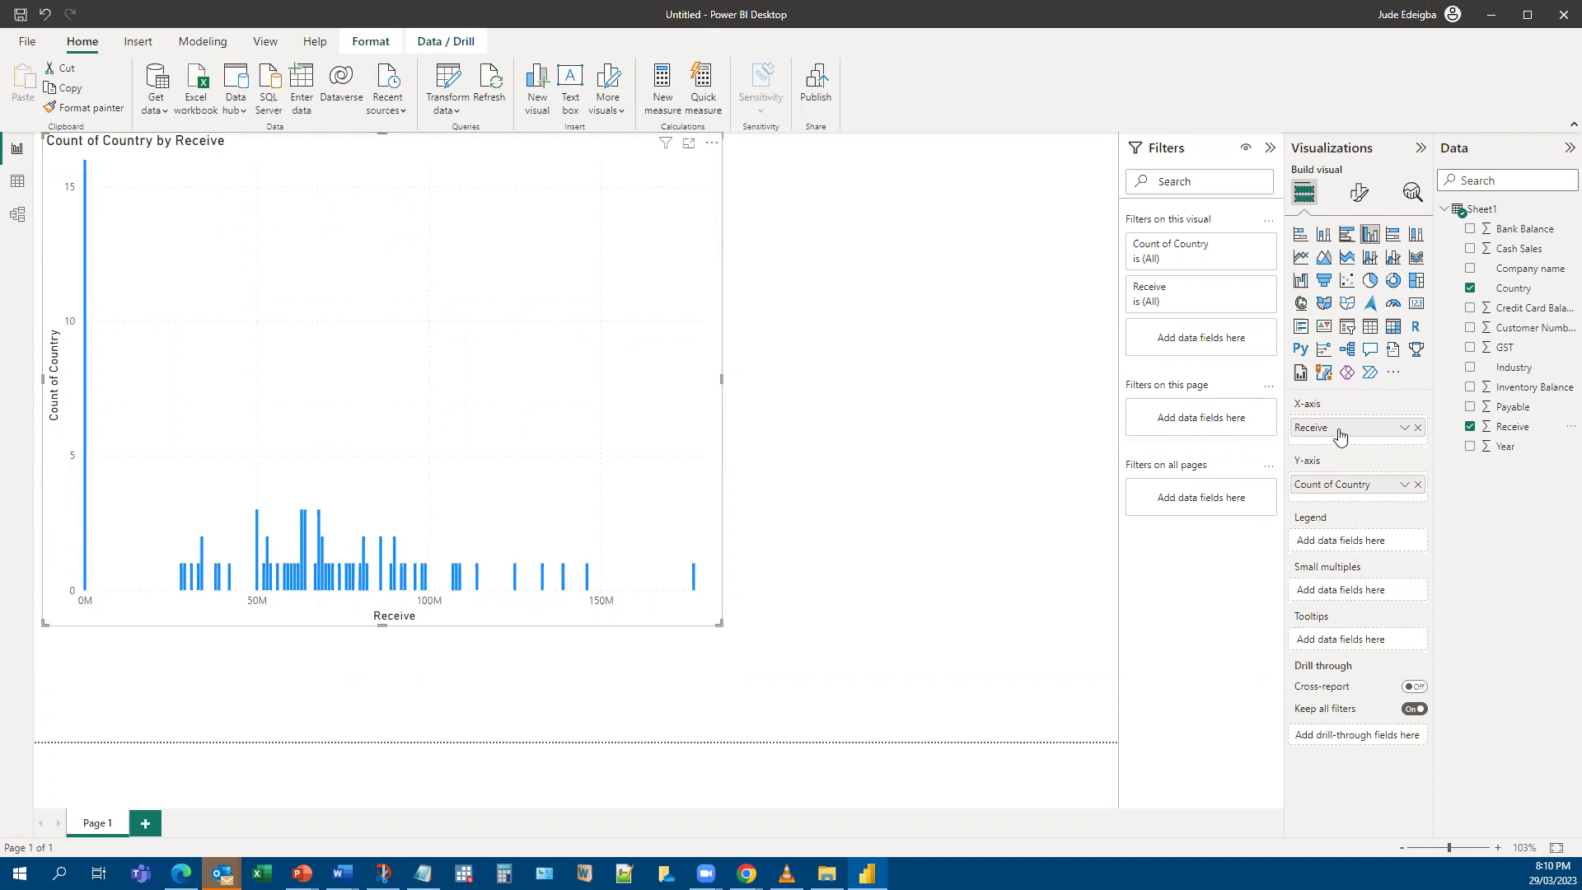
Swap the chart's fields so Country is on the X-axis and Sum of Receive on the Y-axis, and enlarge the chart further.
drag(1339, 431, 1343, 505)
mouse_move(1341, 491)
mouse_down()
mouse_move(1339, 428)
mouse_move(1321, 526)
mouse_move(1335, 516)
mouse_up()
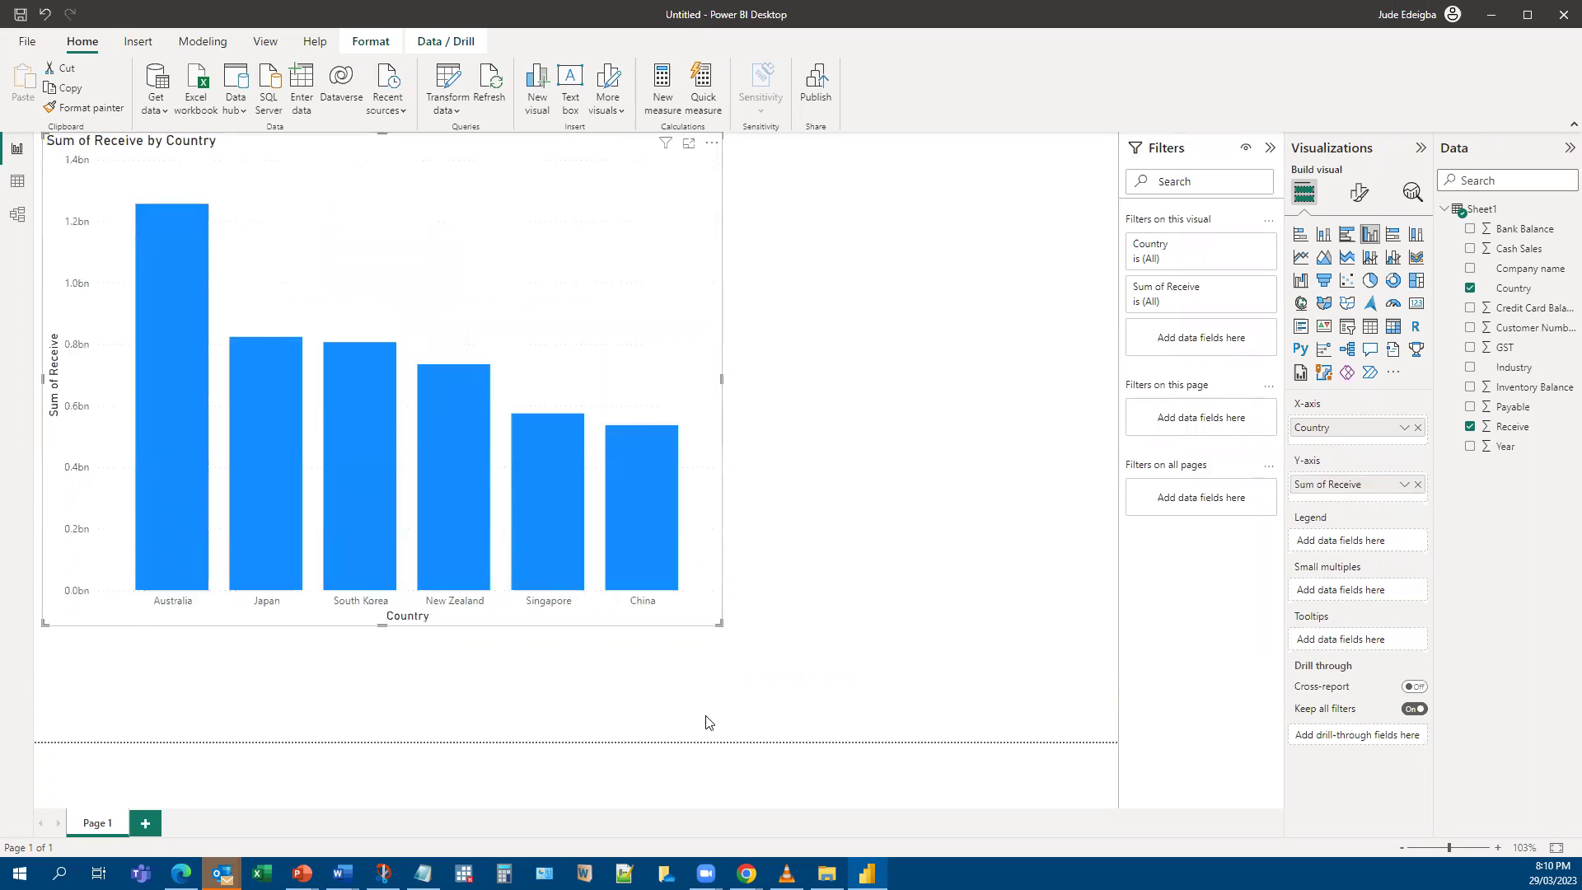
drag(716, 624, 864, 712)
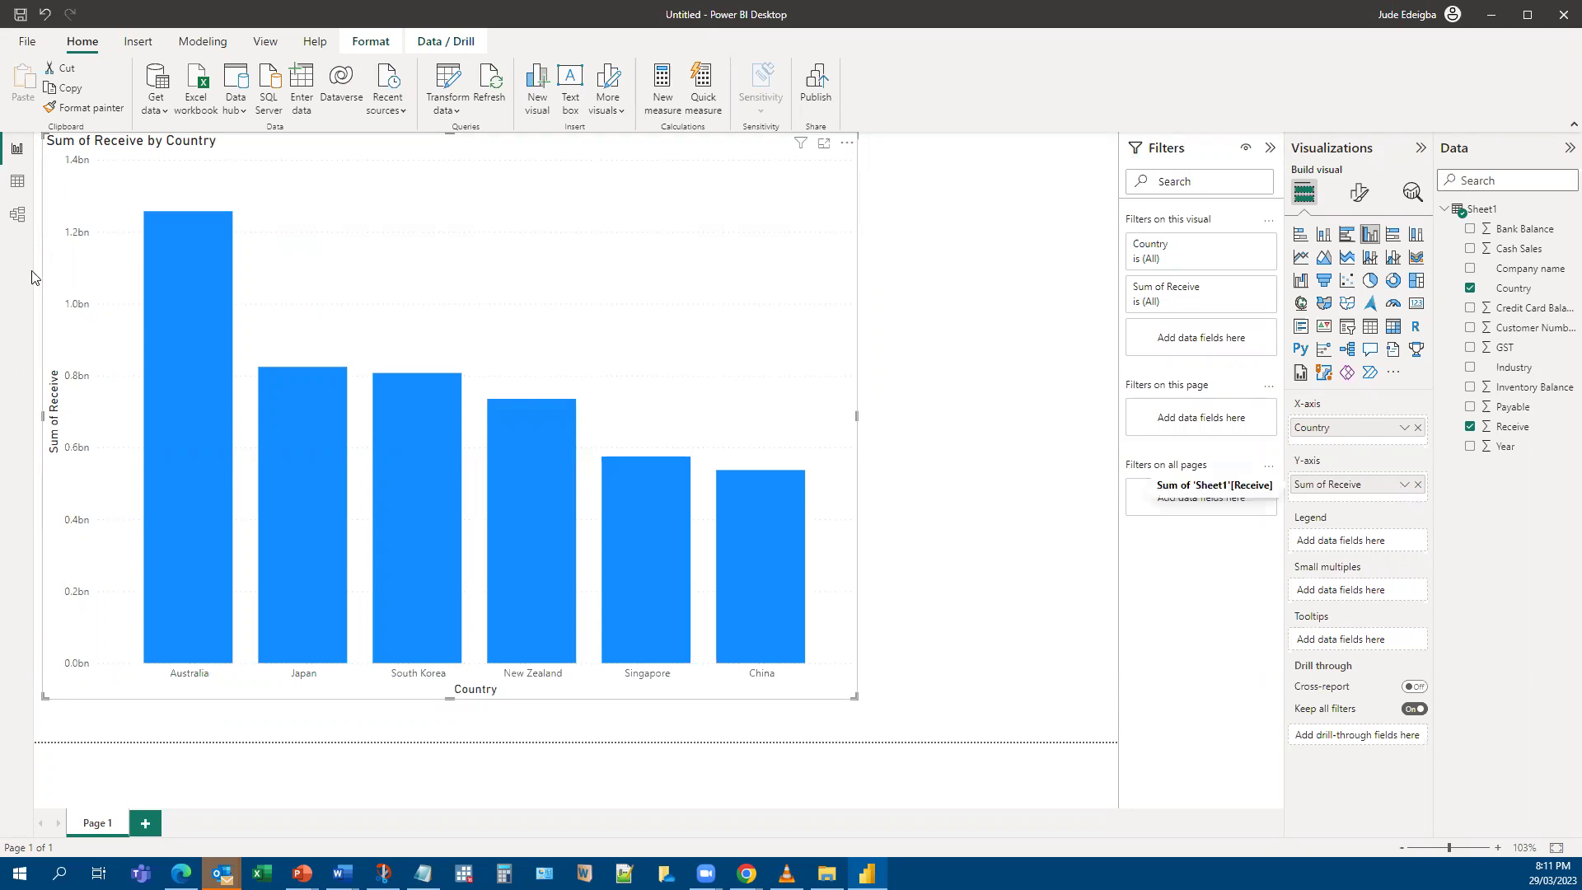
Look through the field options for Sum of Receive, including its aggregation choices and the axes it can move to.
click(1405, 486)
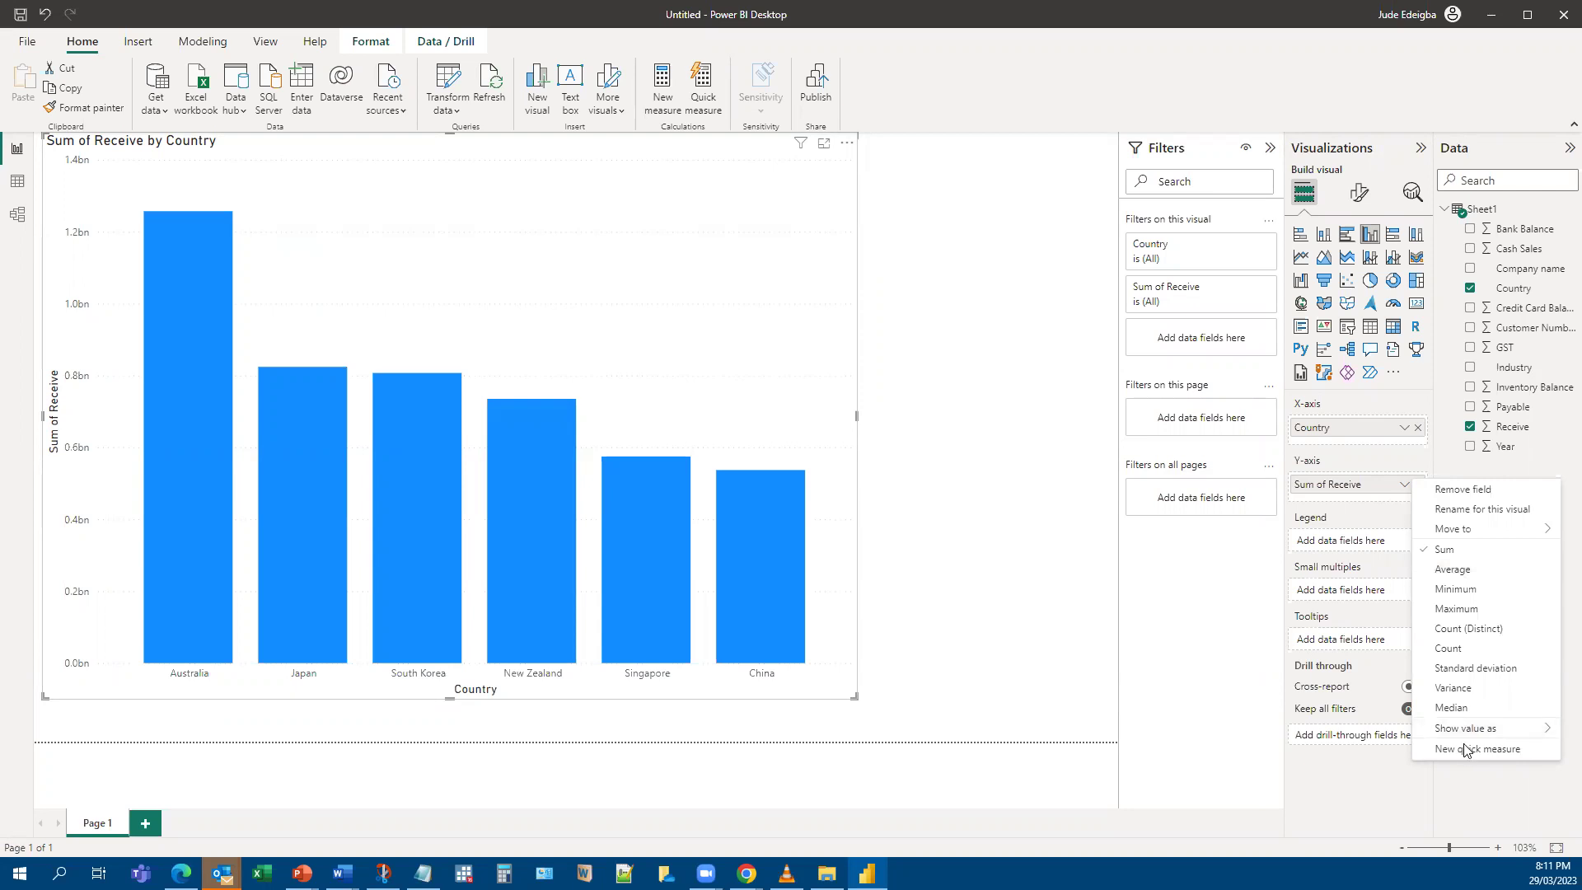
mouse_move(1488, 736)
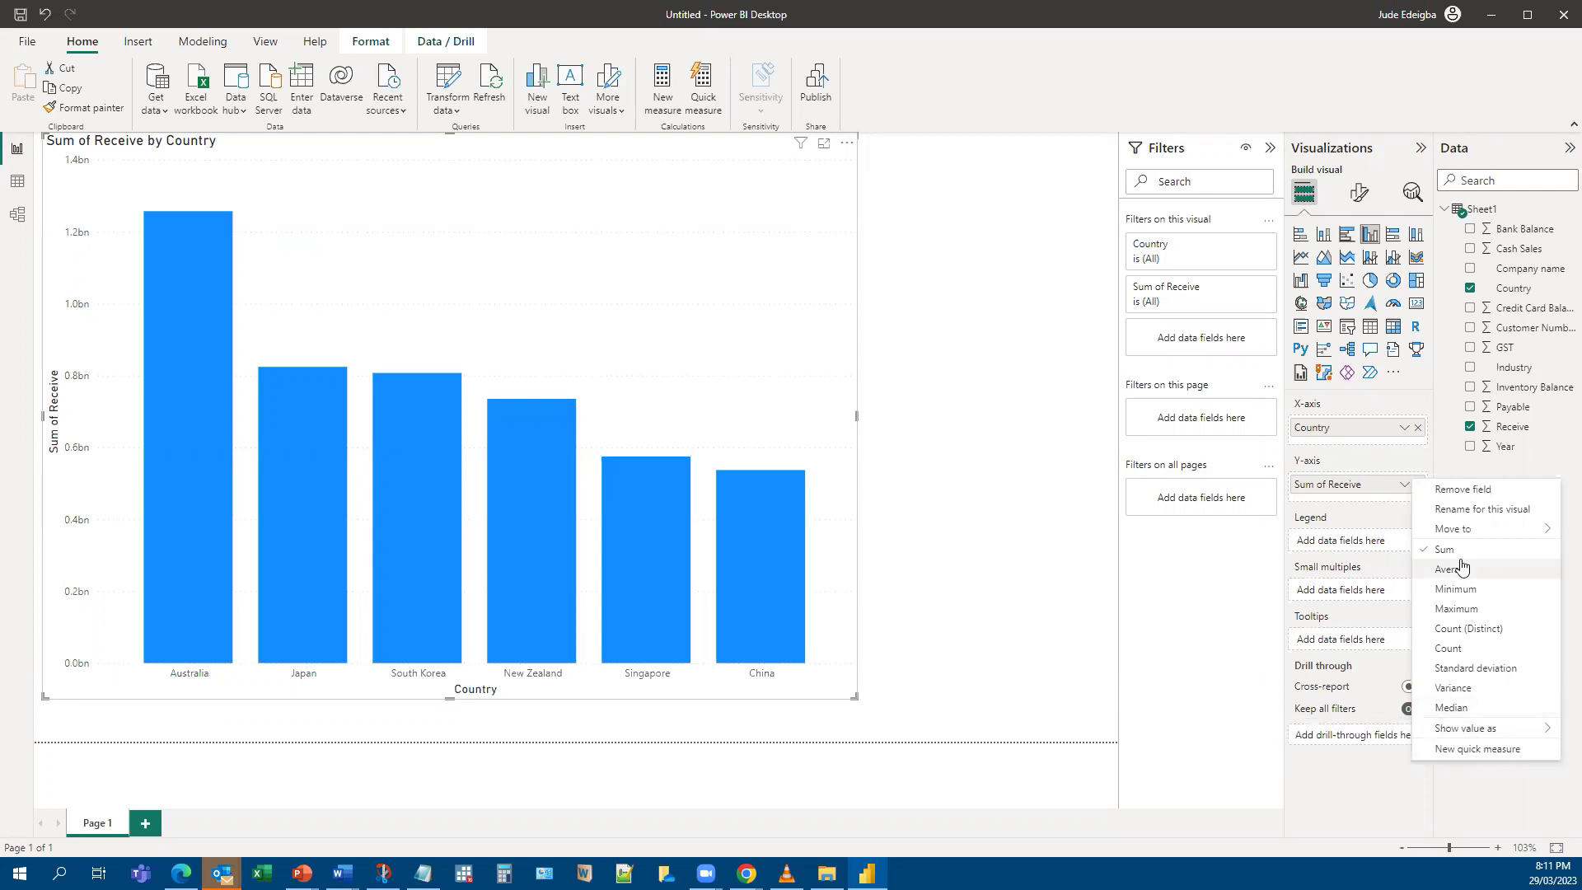
mouse_move(1468, 532)
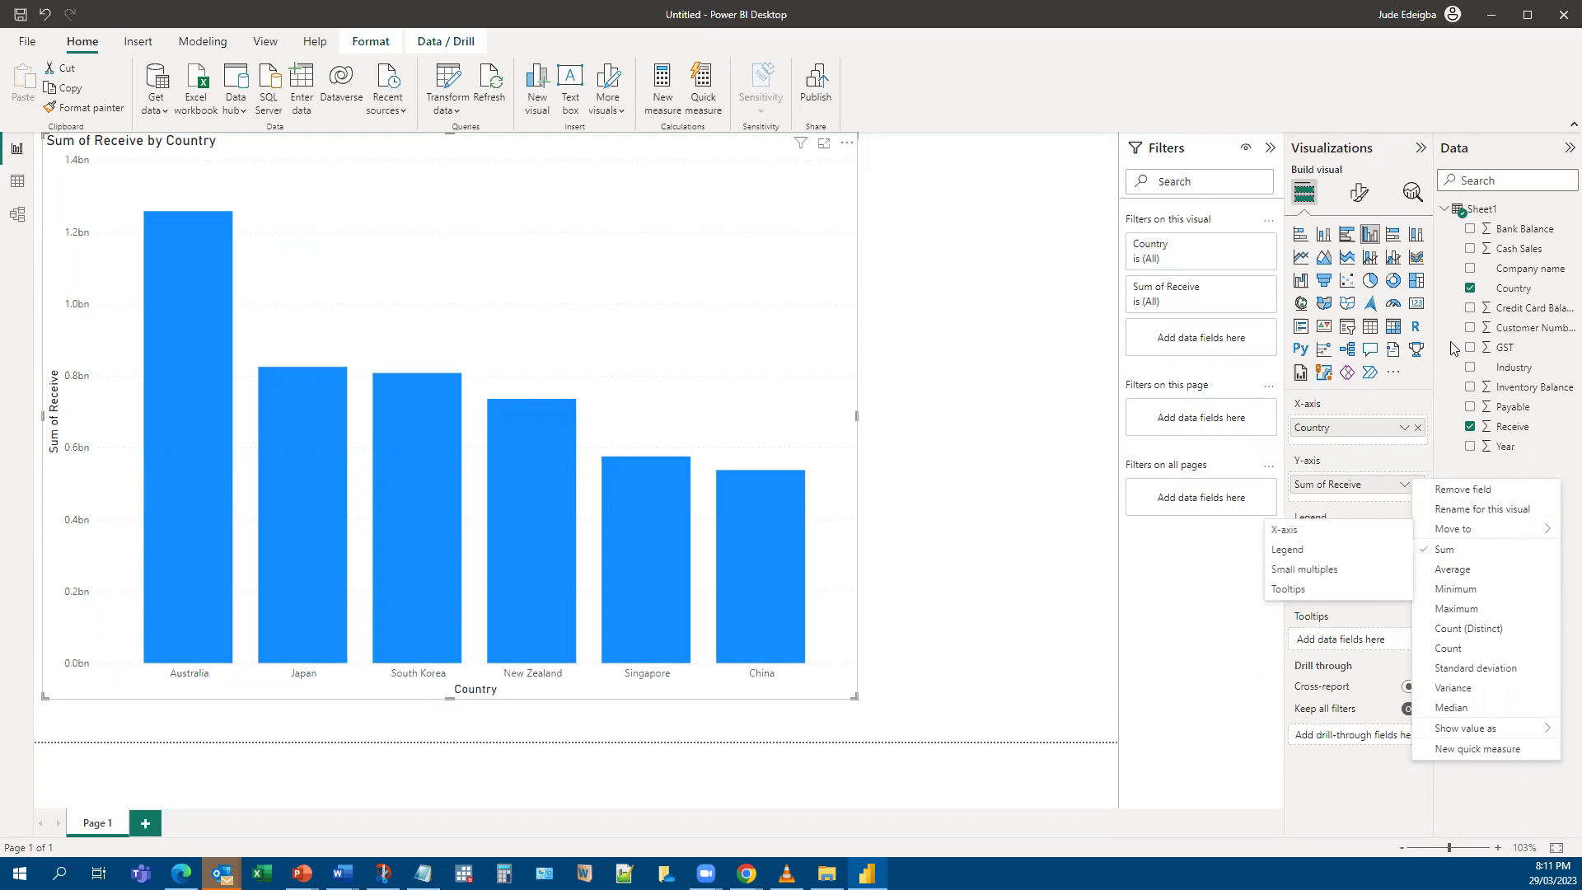
Try the Receive by Country visual as stacked column, combined line and column, clustered bar, line and pie charts.
click(1323, 239)
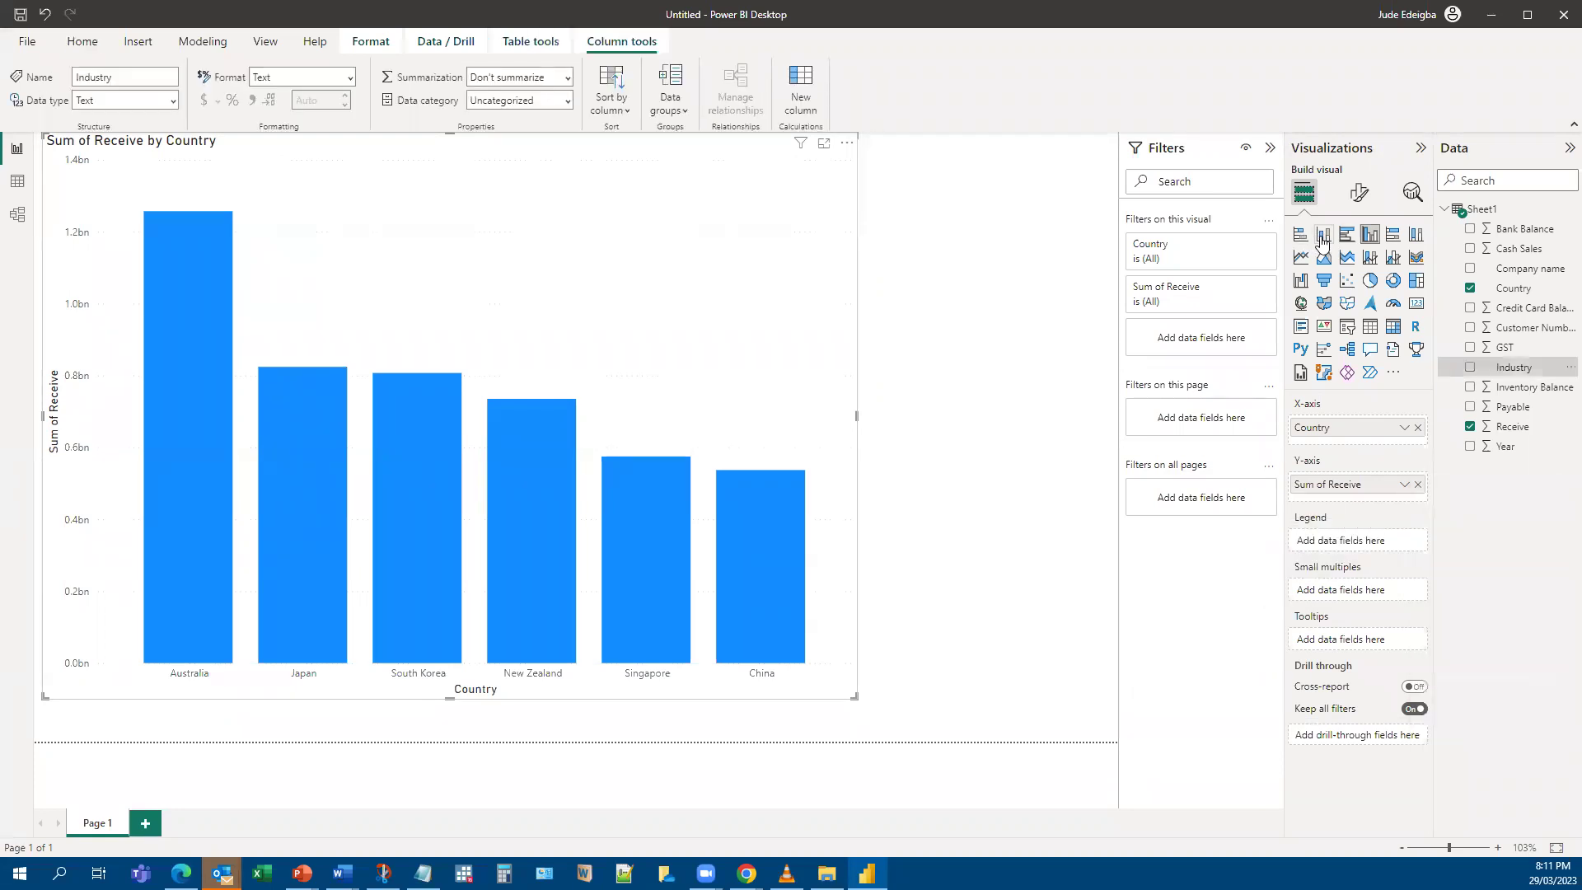
click(1322, 239)
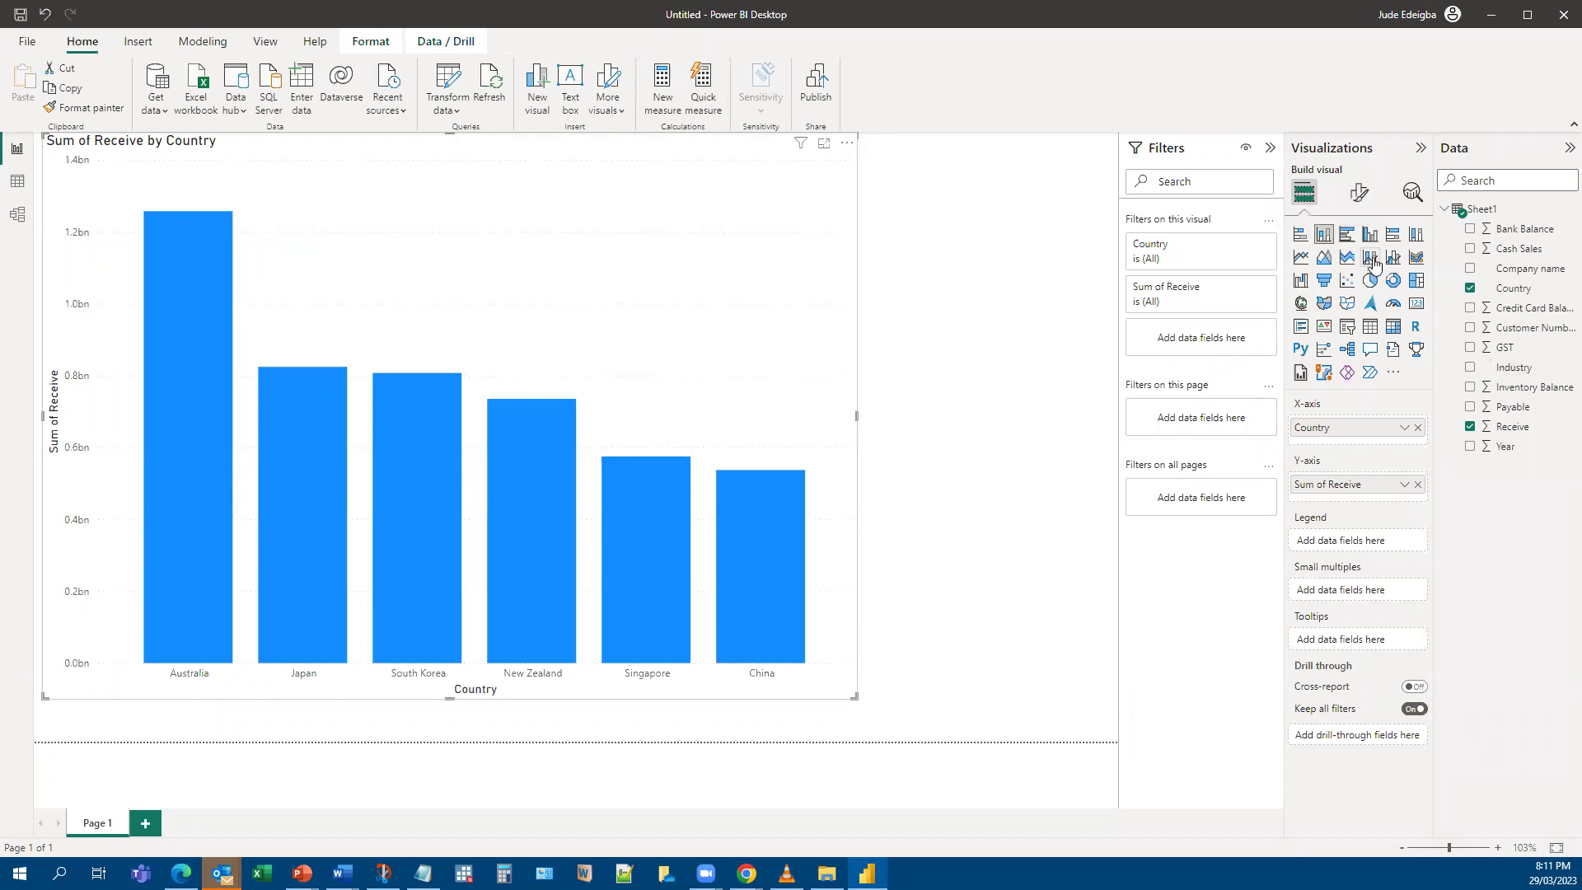
click(1372, 259)
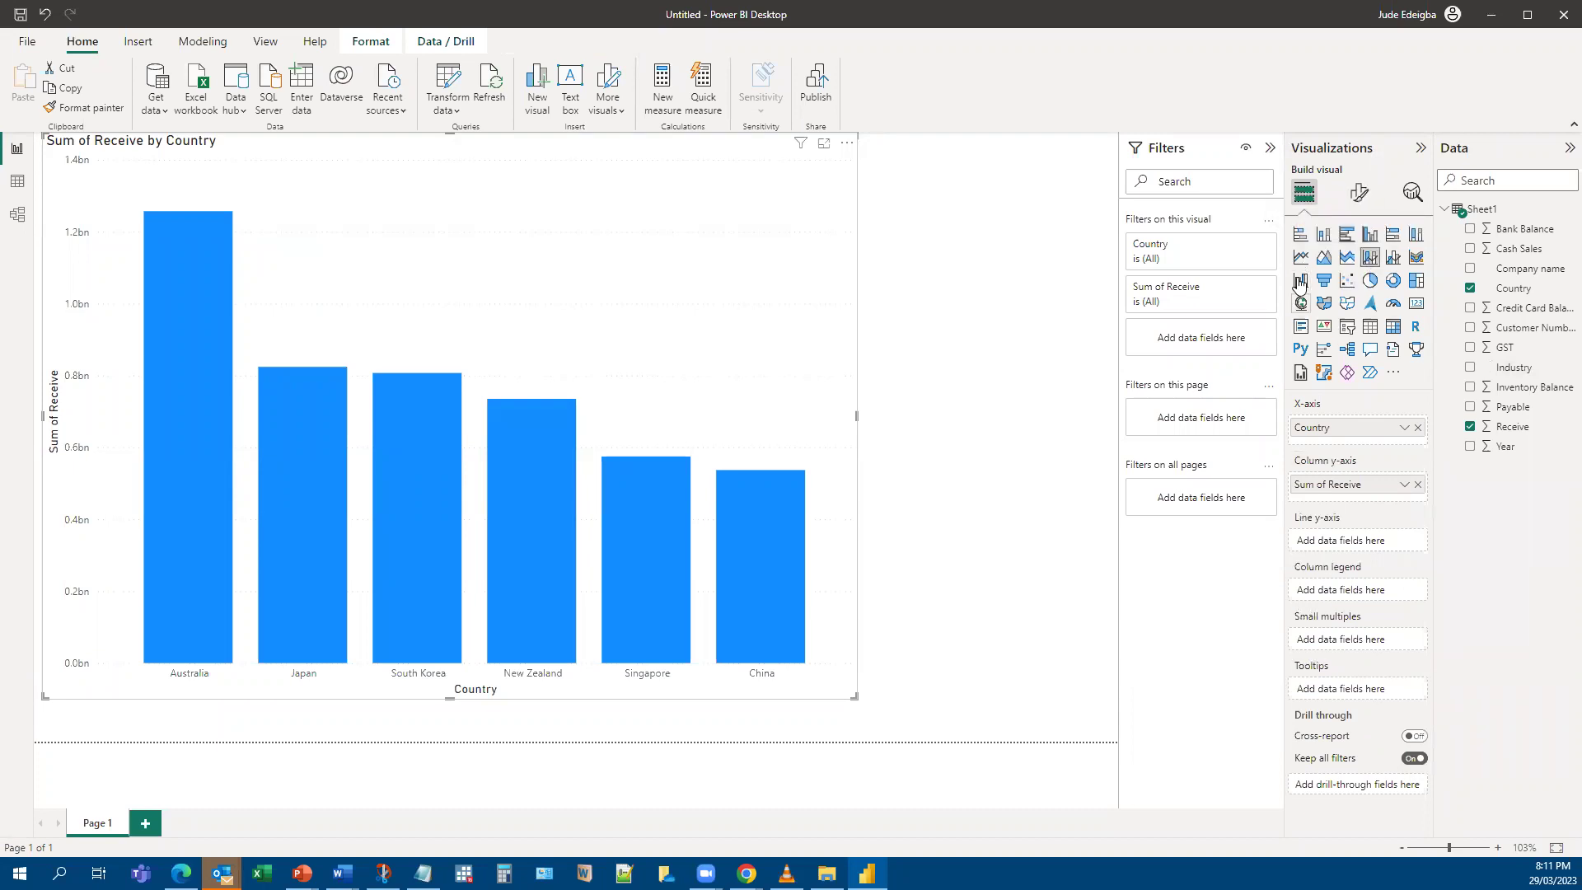
click(1301, 282)
click(1346, 235)
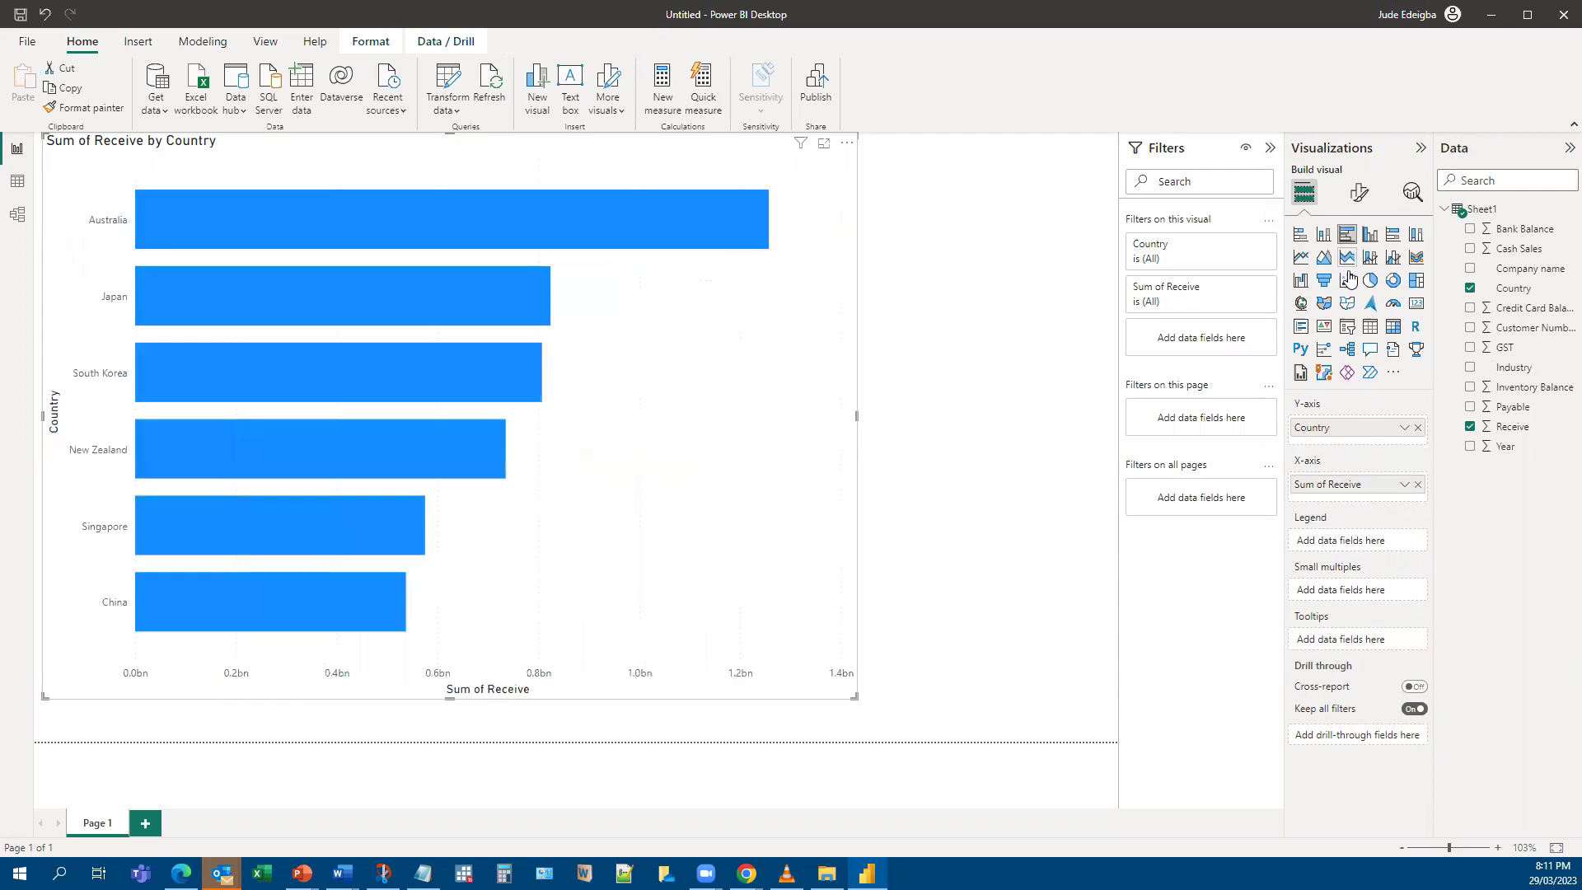
click(1371, 262)
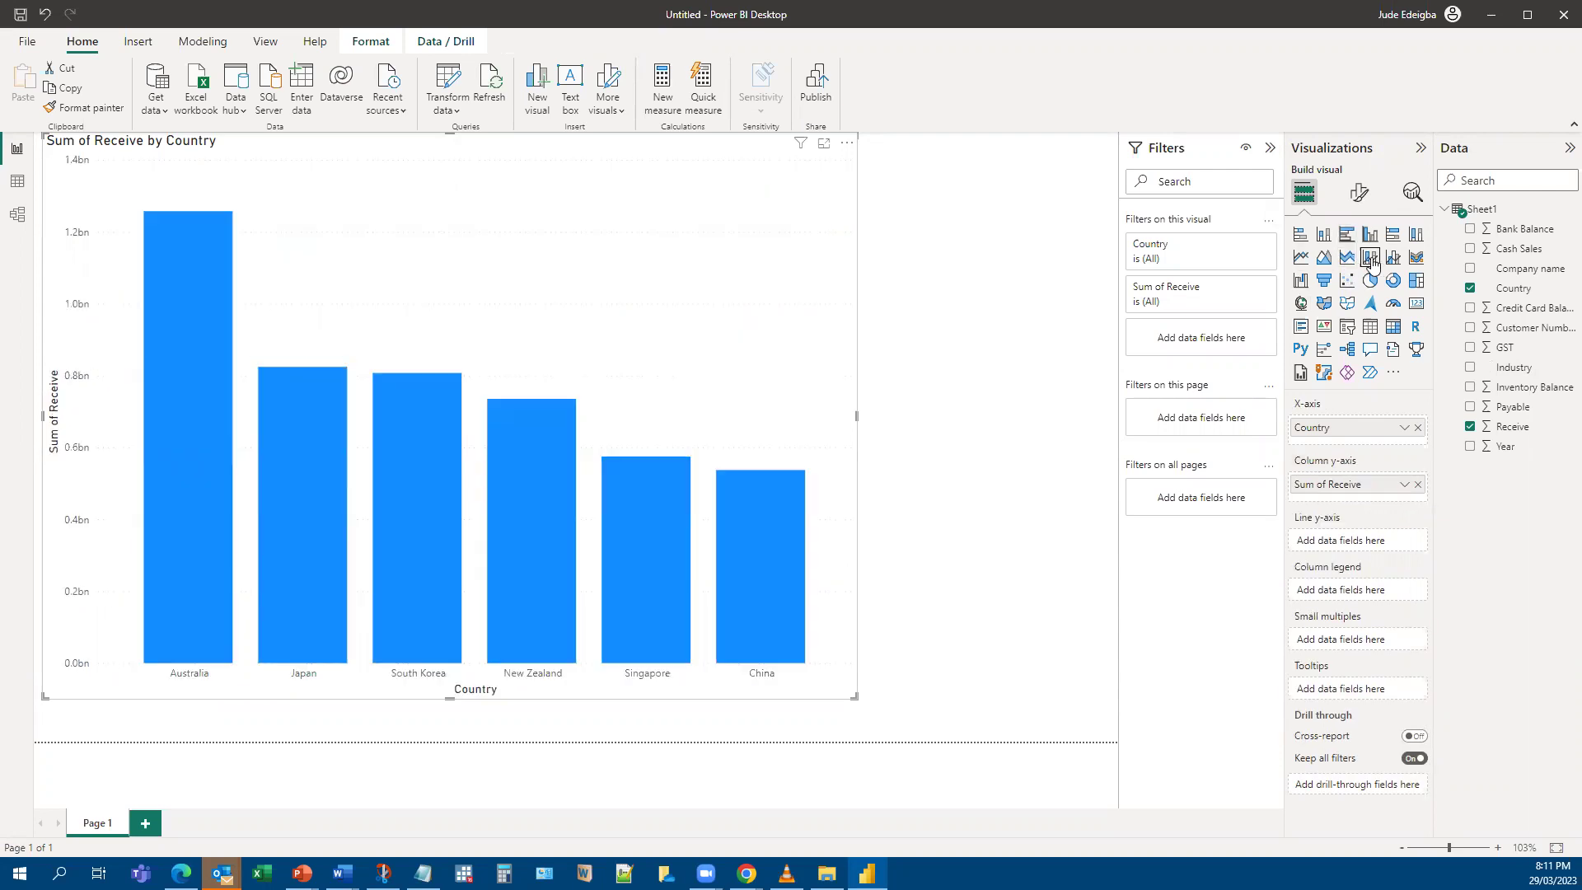
click(1395, 264)
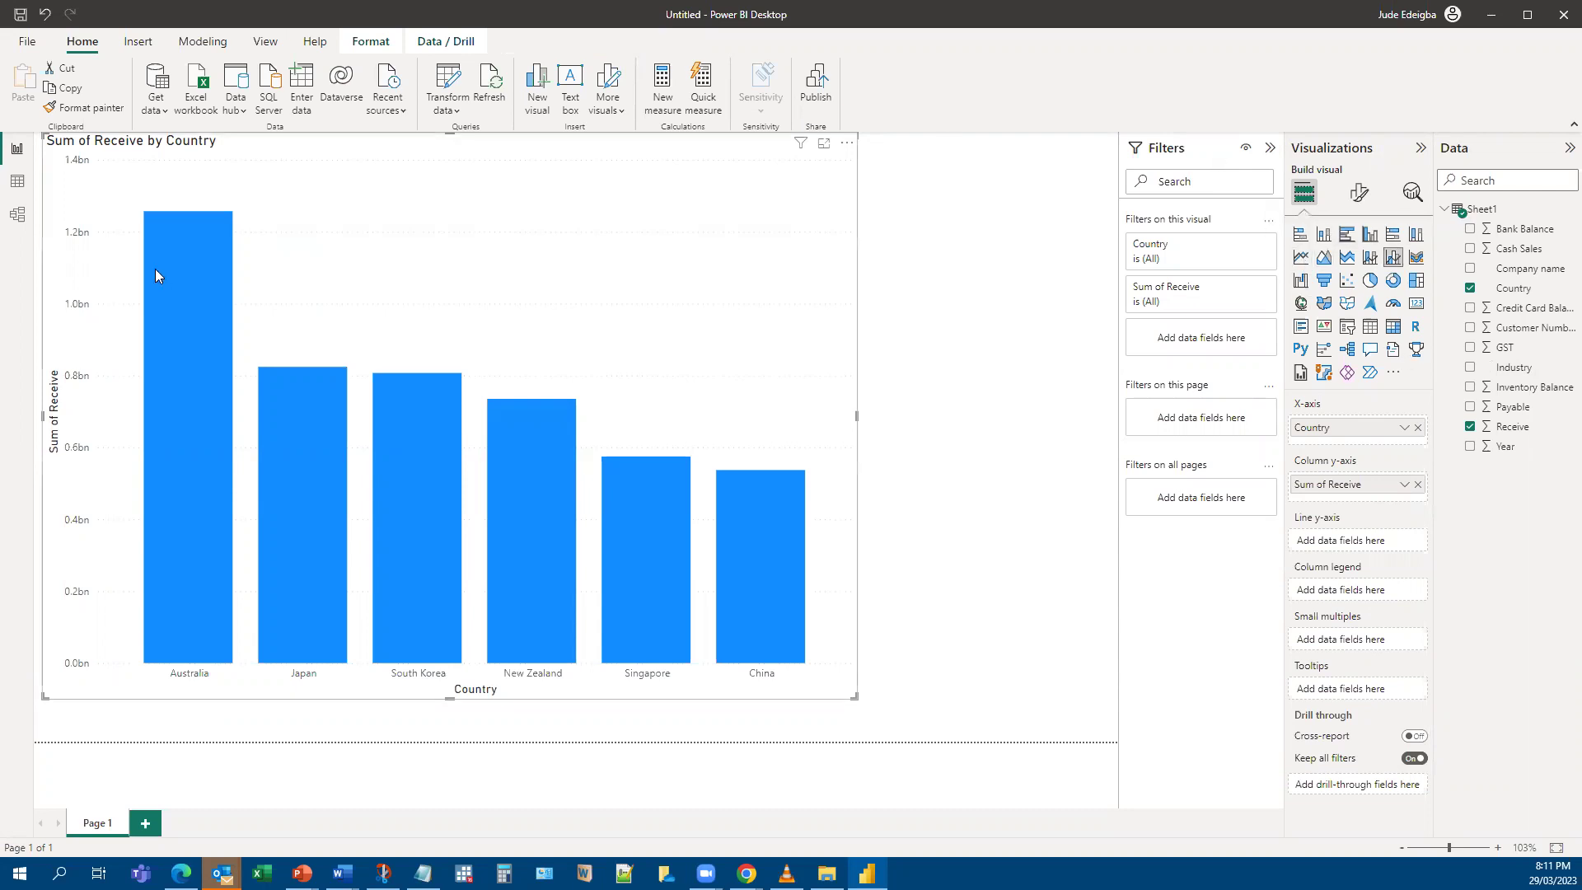
mouse_move(500, 493)
click(1300, 257)
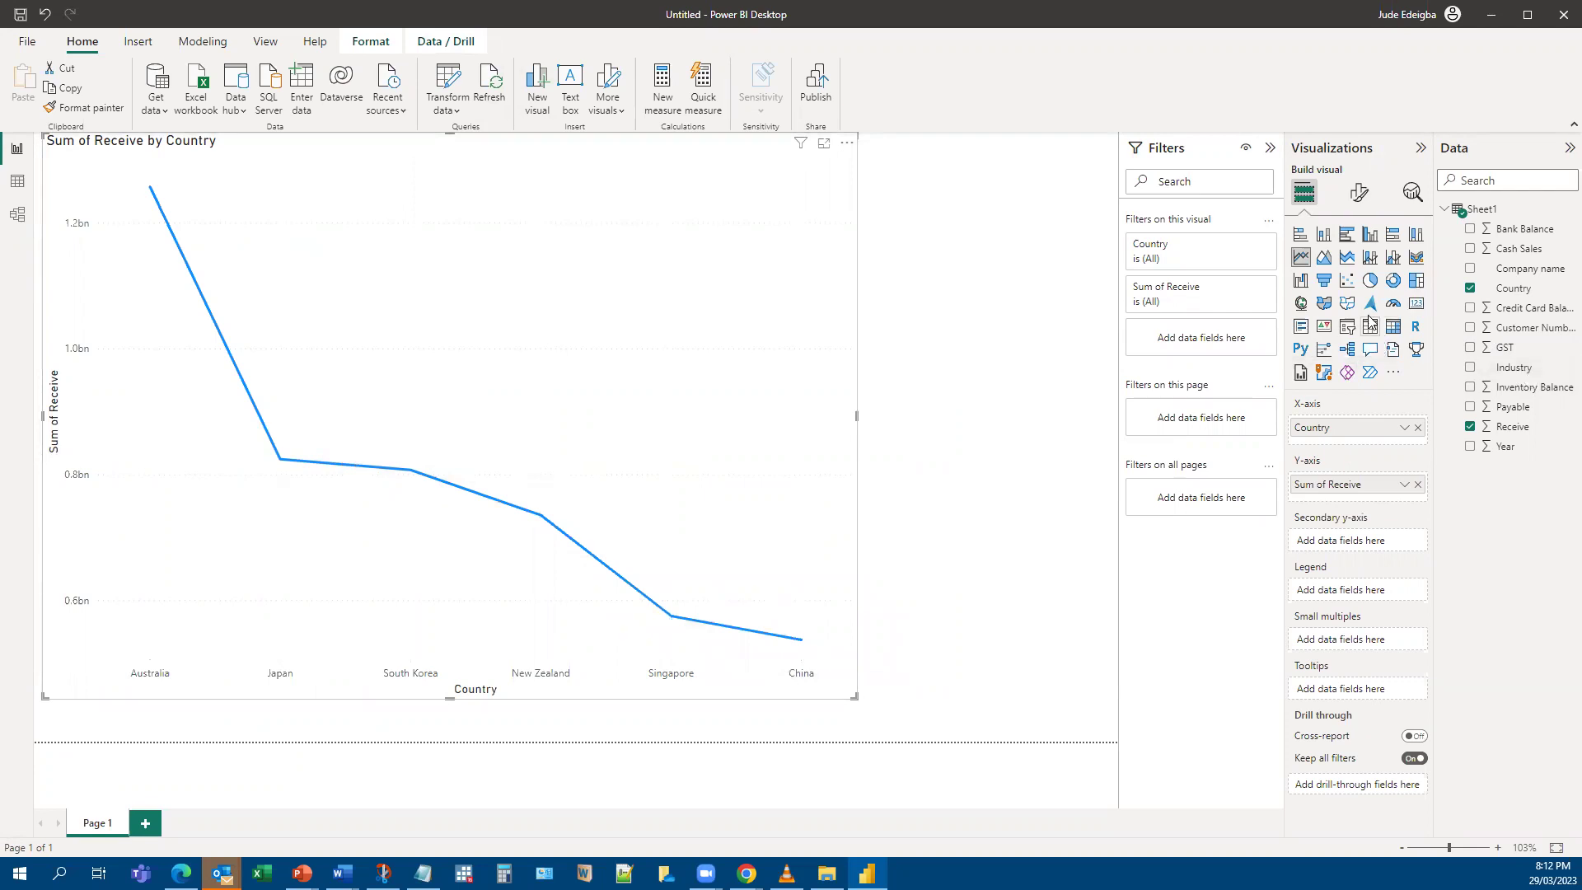
click(1370, 282)
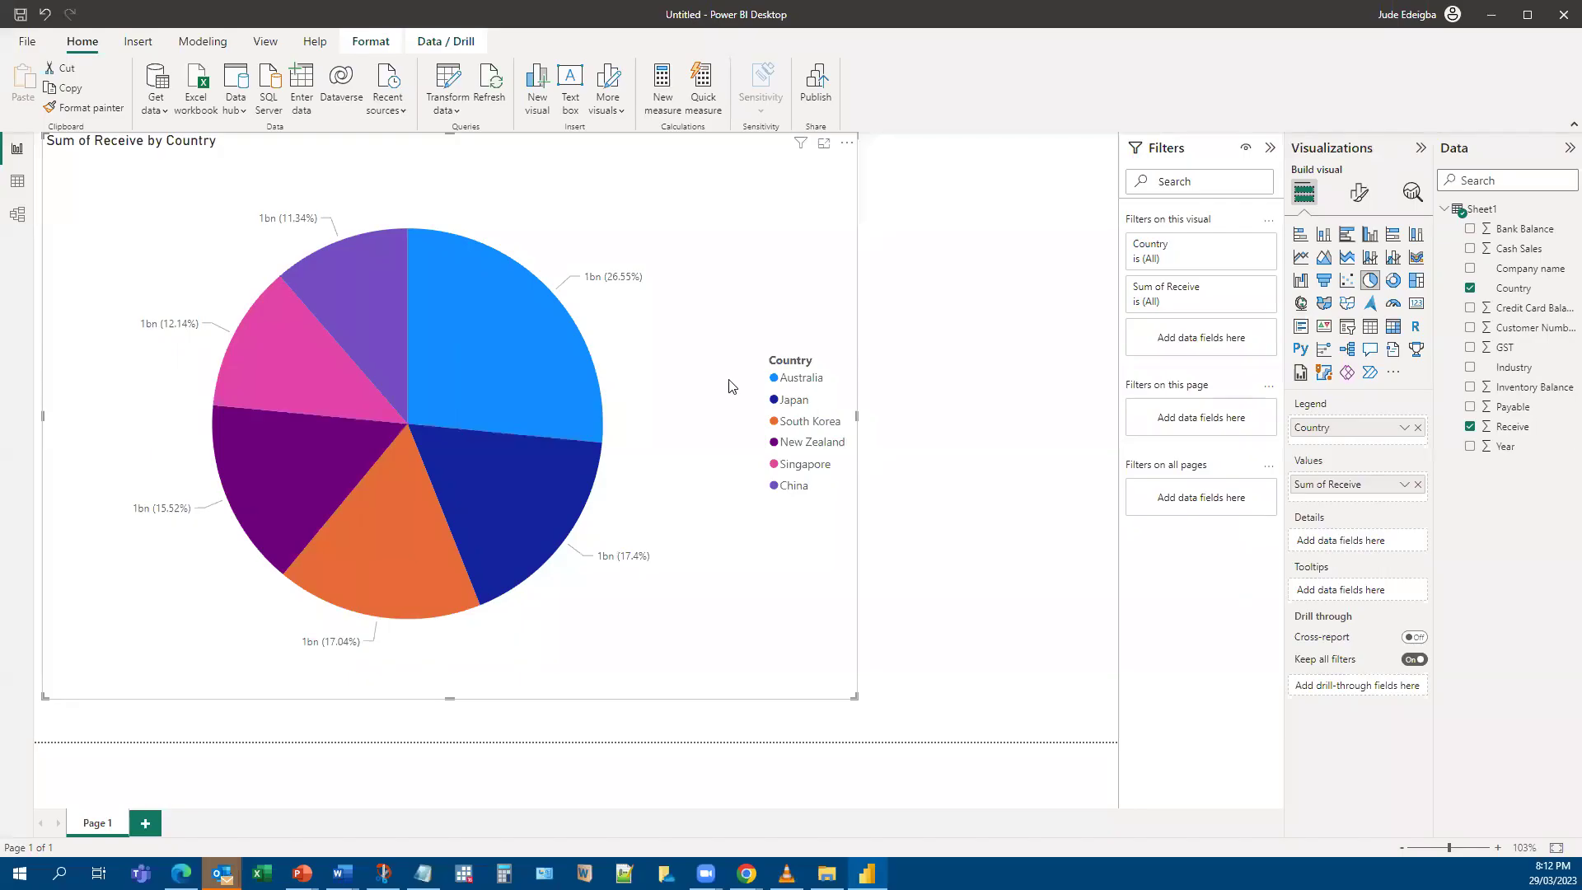
Change the Receive by Country visual to a table and add Payable, Inventory Balance and Cash Sales as columns.
click(1371, 328)
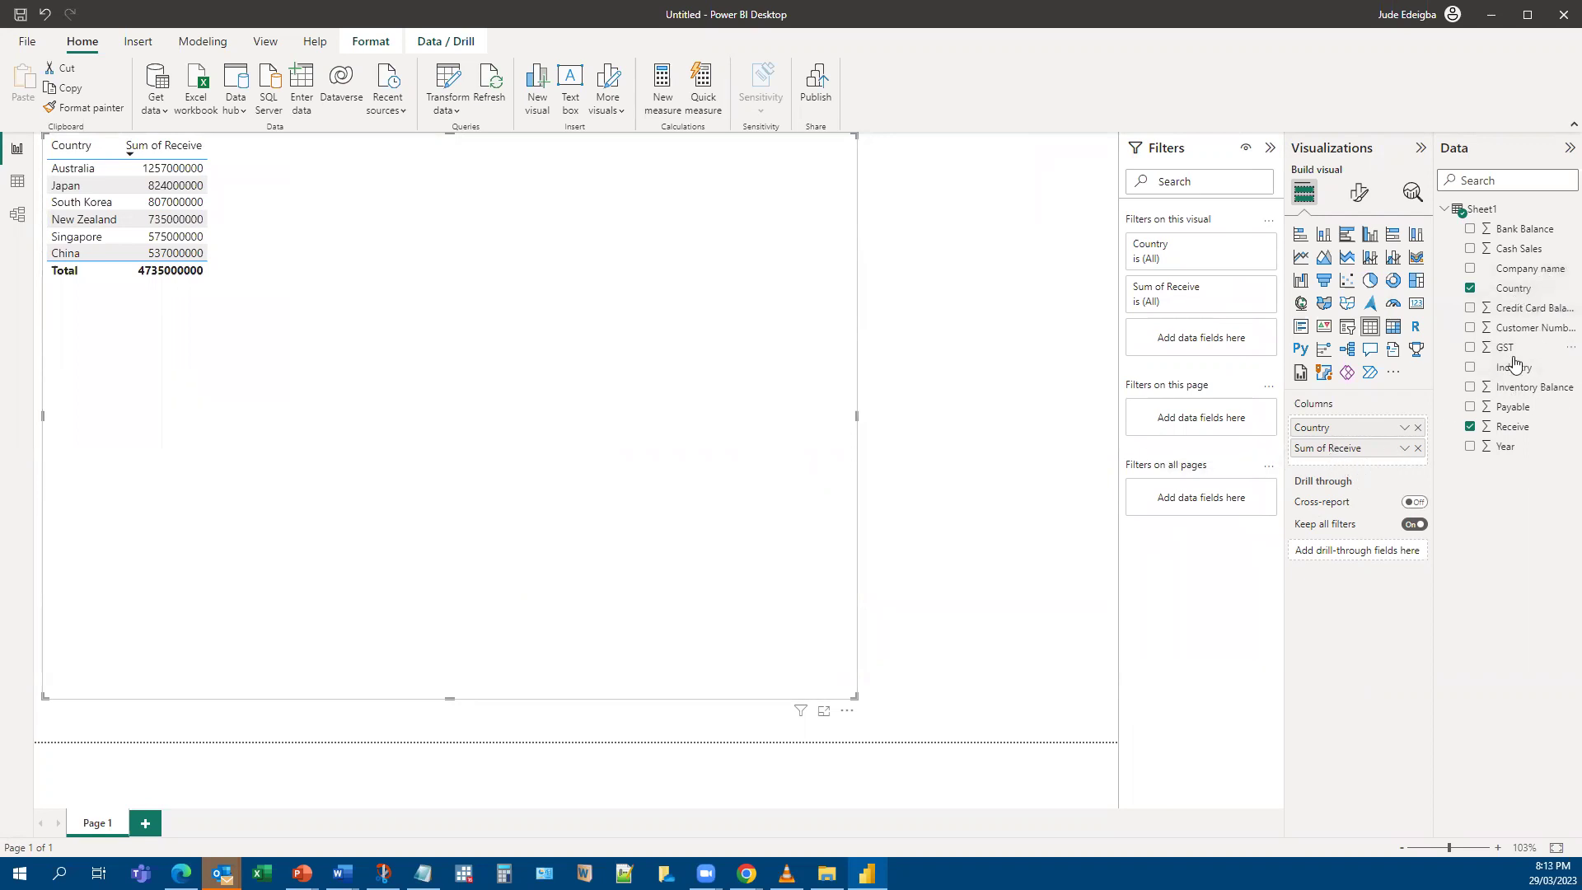
drag(1512, 407, 1368, 479)
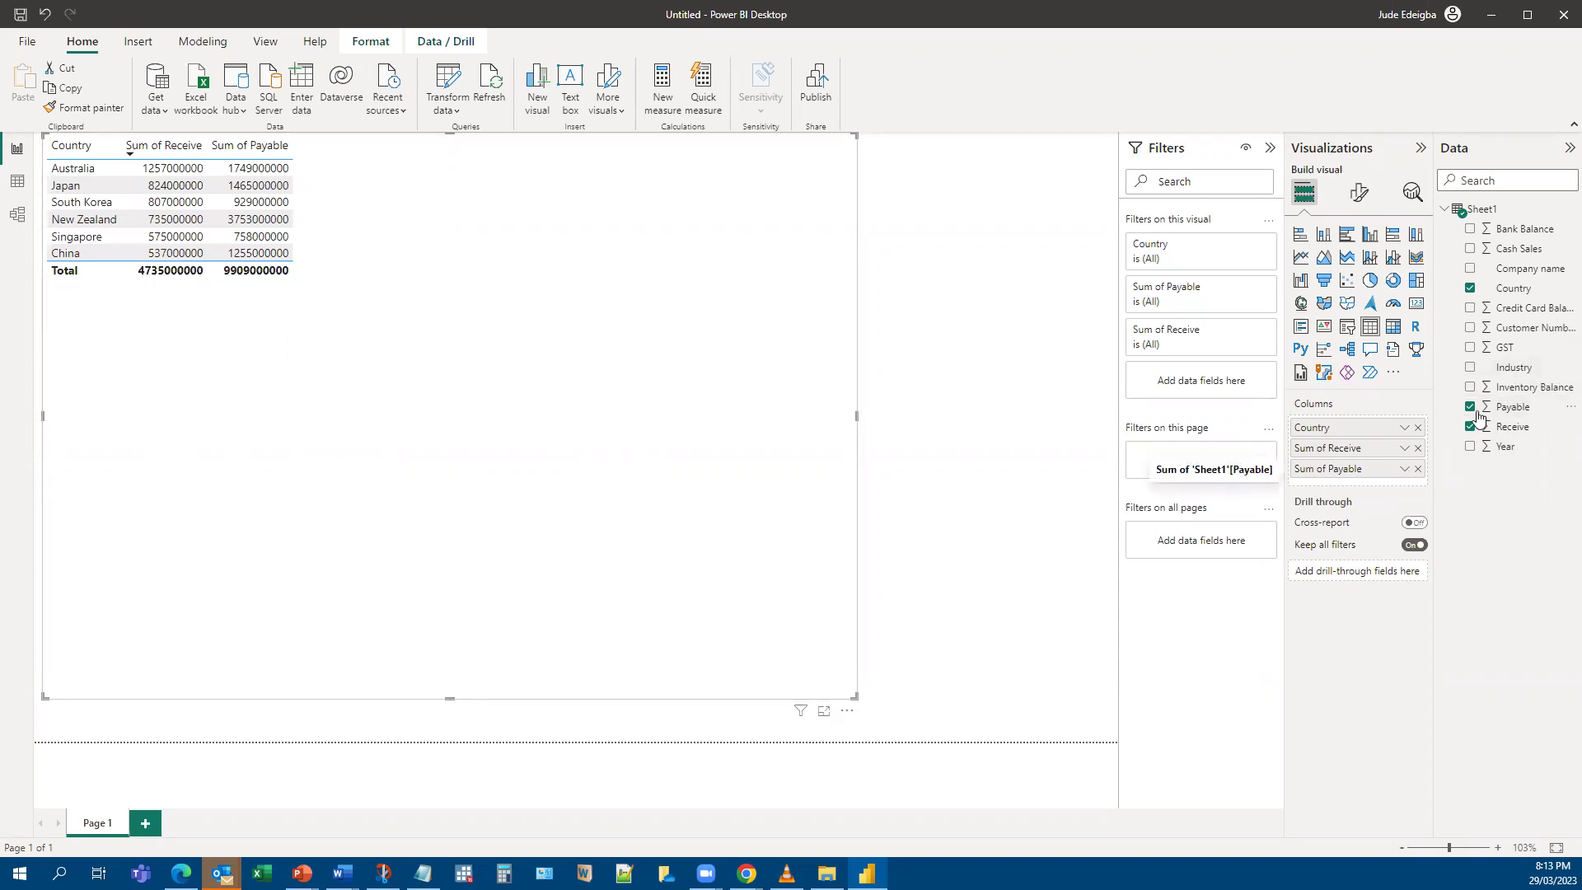
drag(1524, 387, 1351, 493)
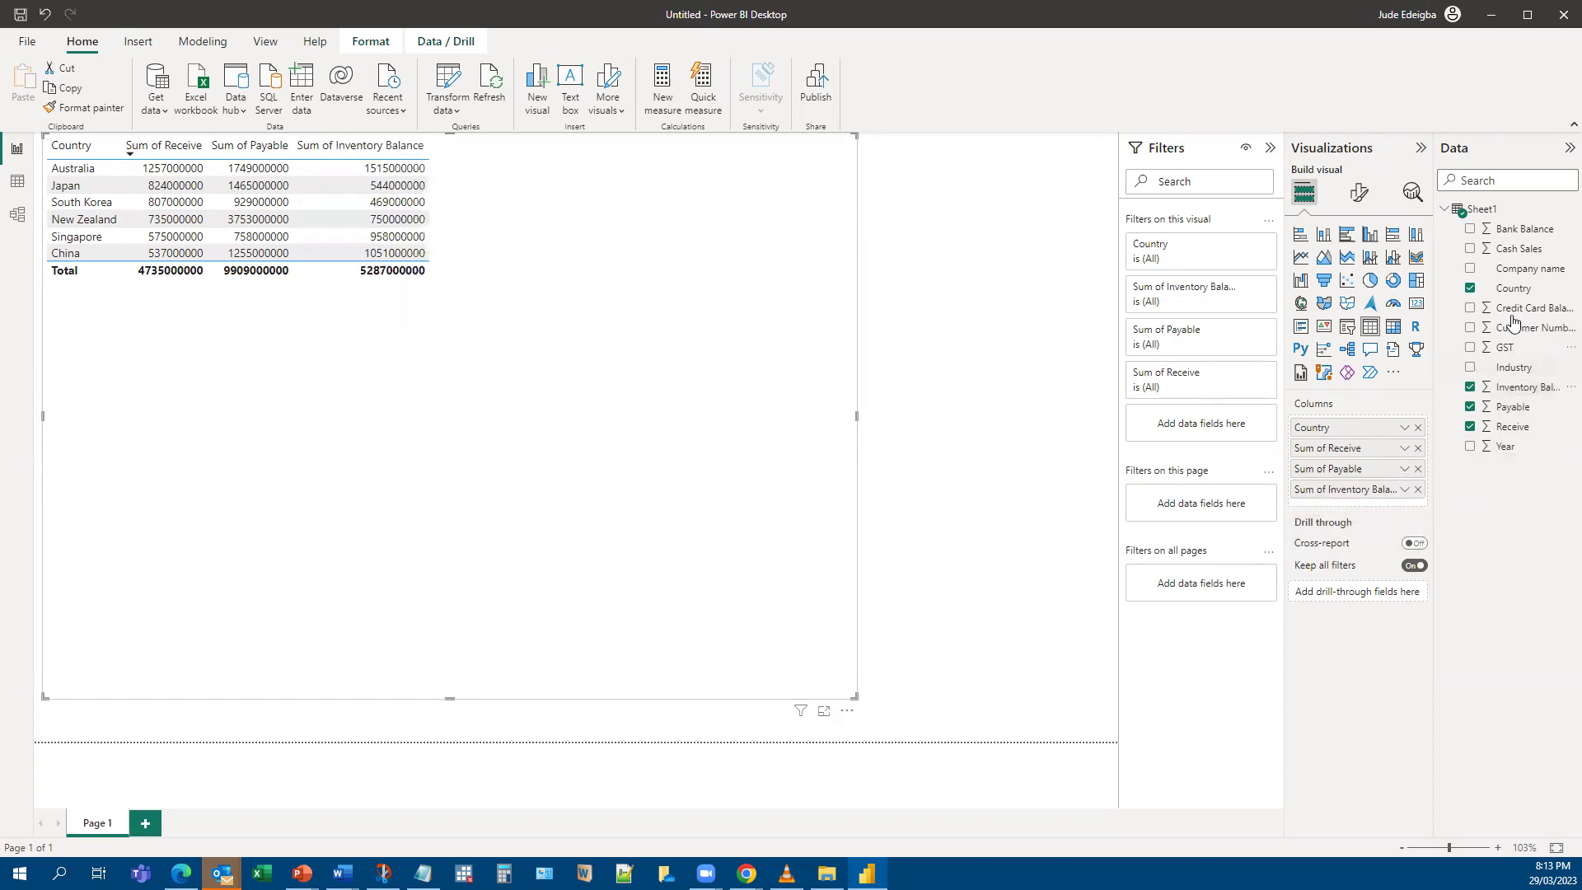
drag(1514, 257, 1369, 515)
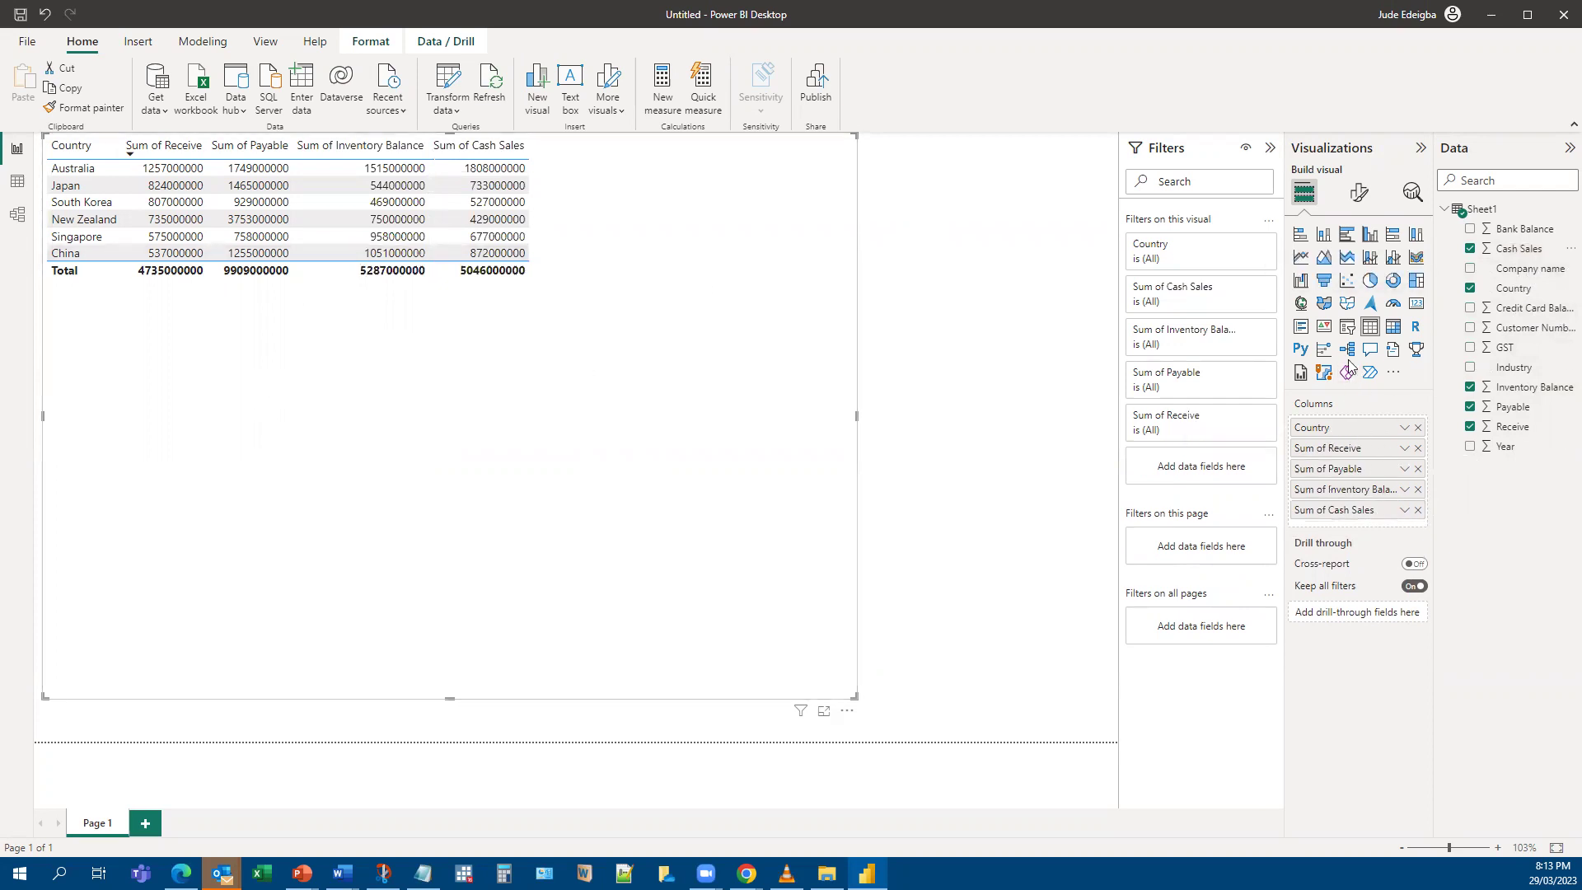
Try the table's data as line and stacked column, line and clustered column, multi-row card and paginated report visuals.
click(1367, 260)
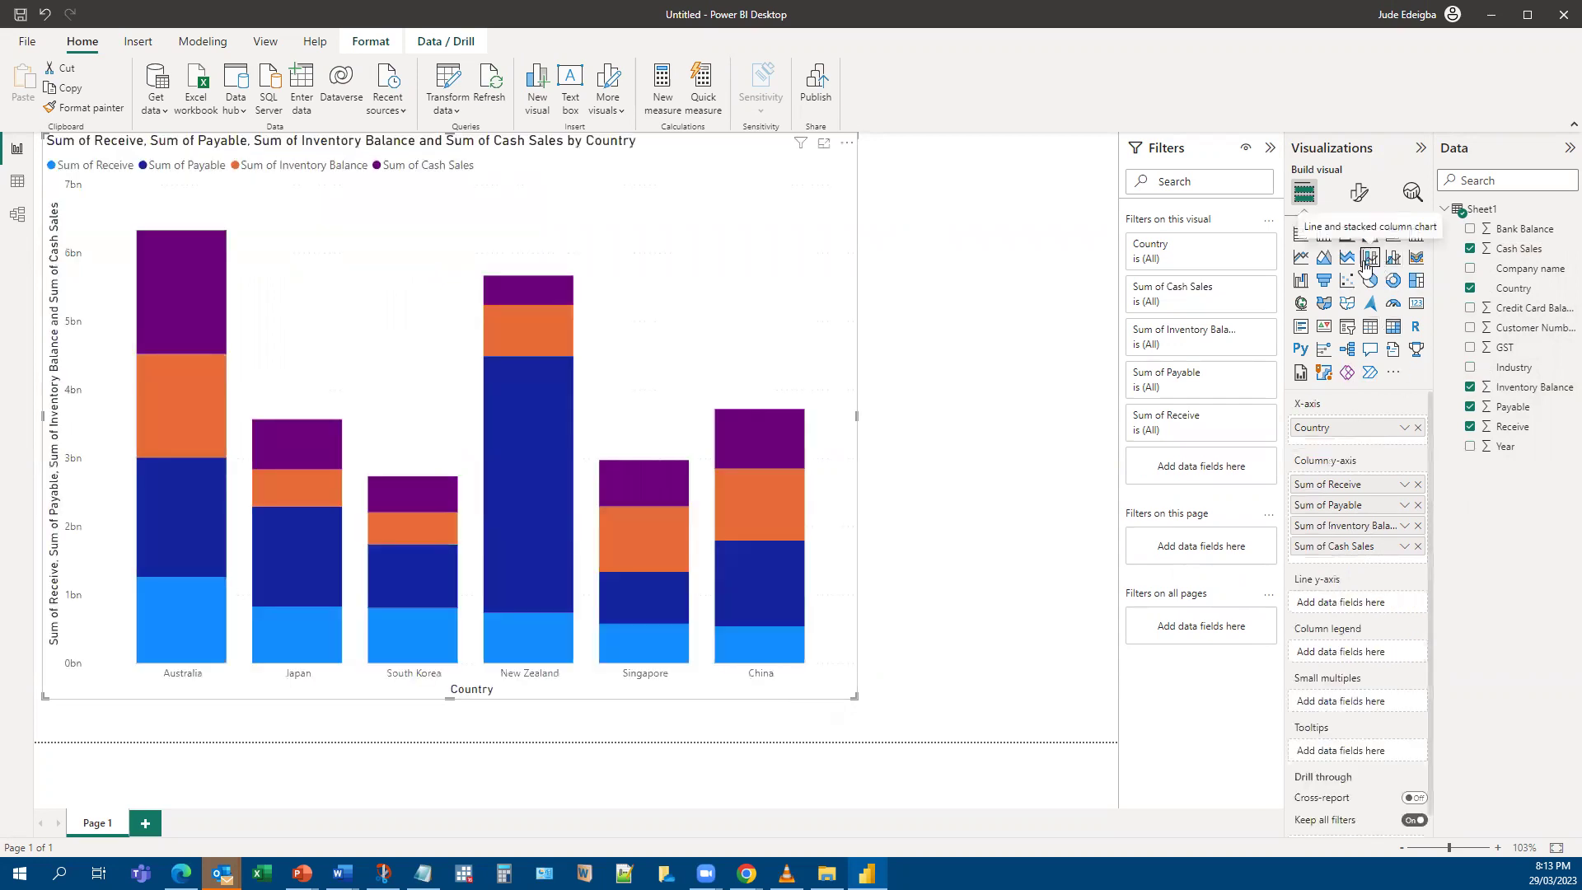
click(1394, 258)
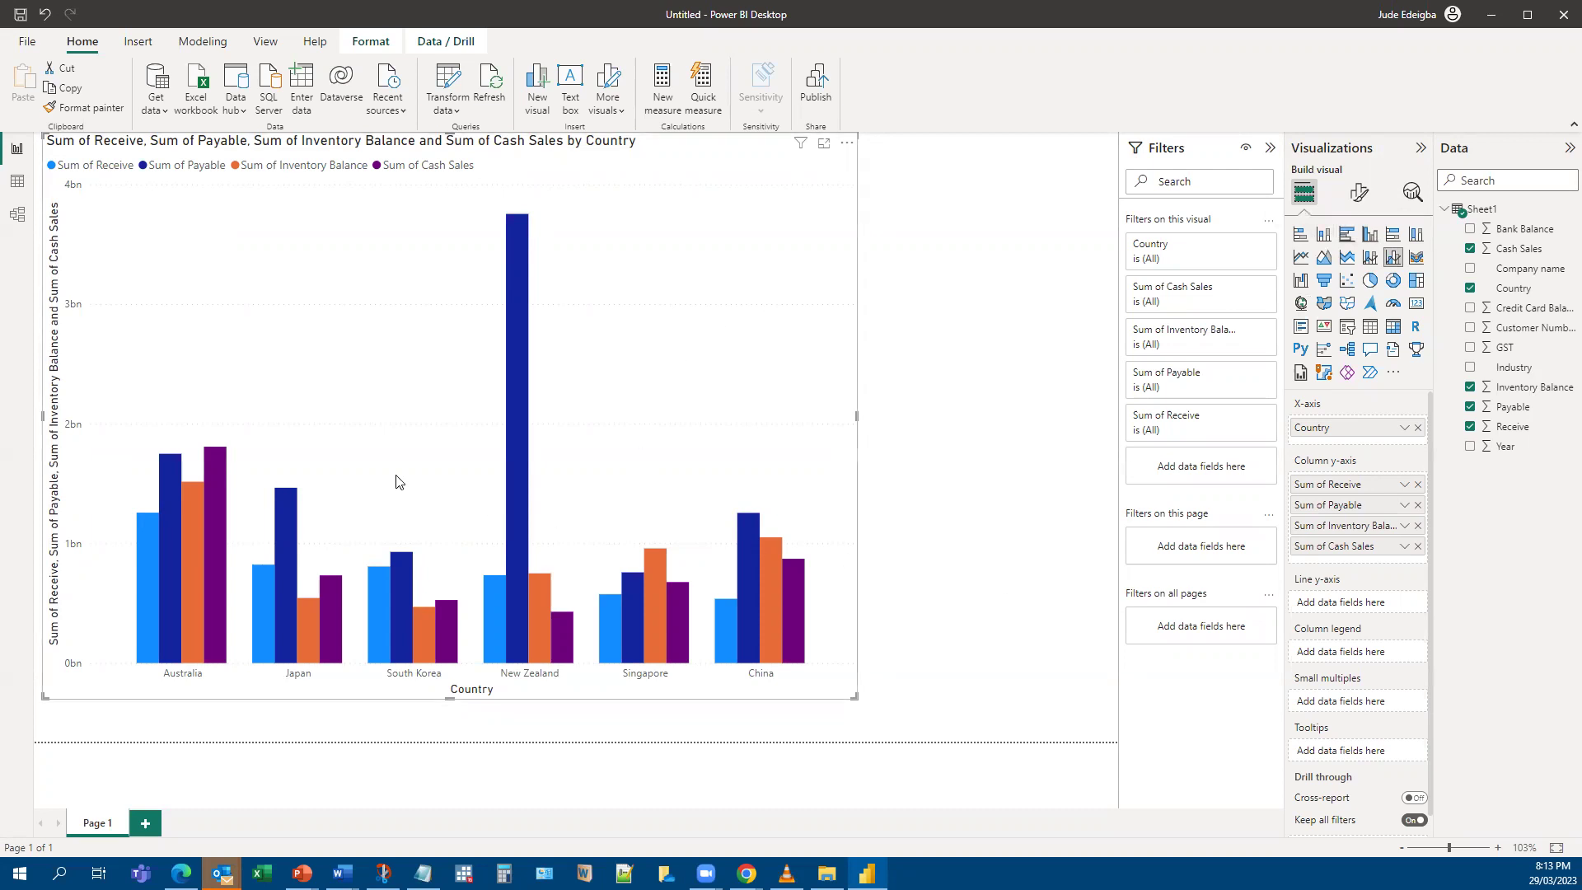
click(1370, 328)
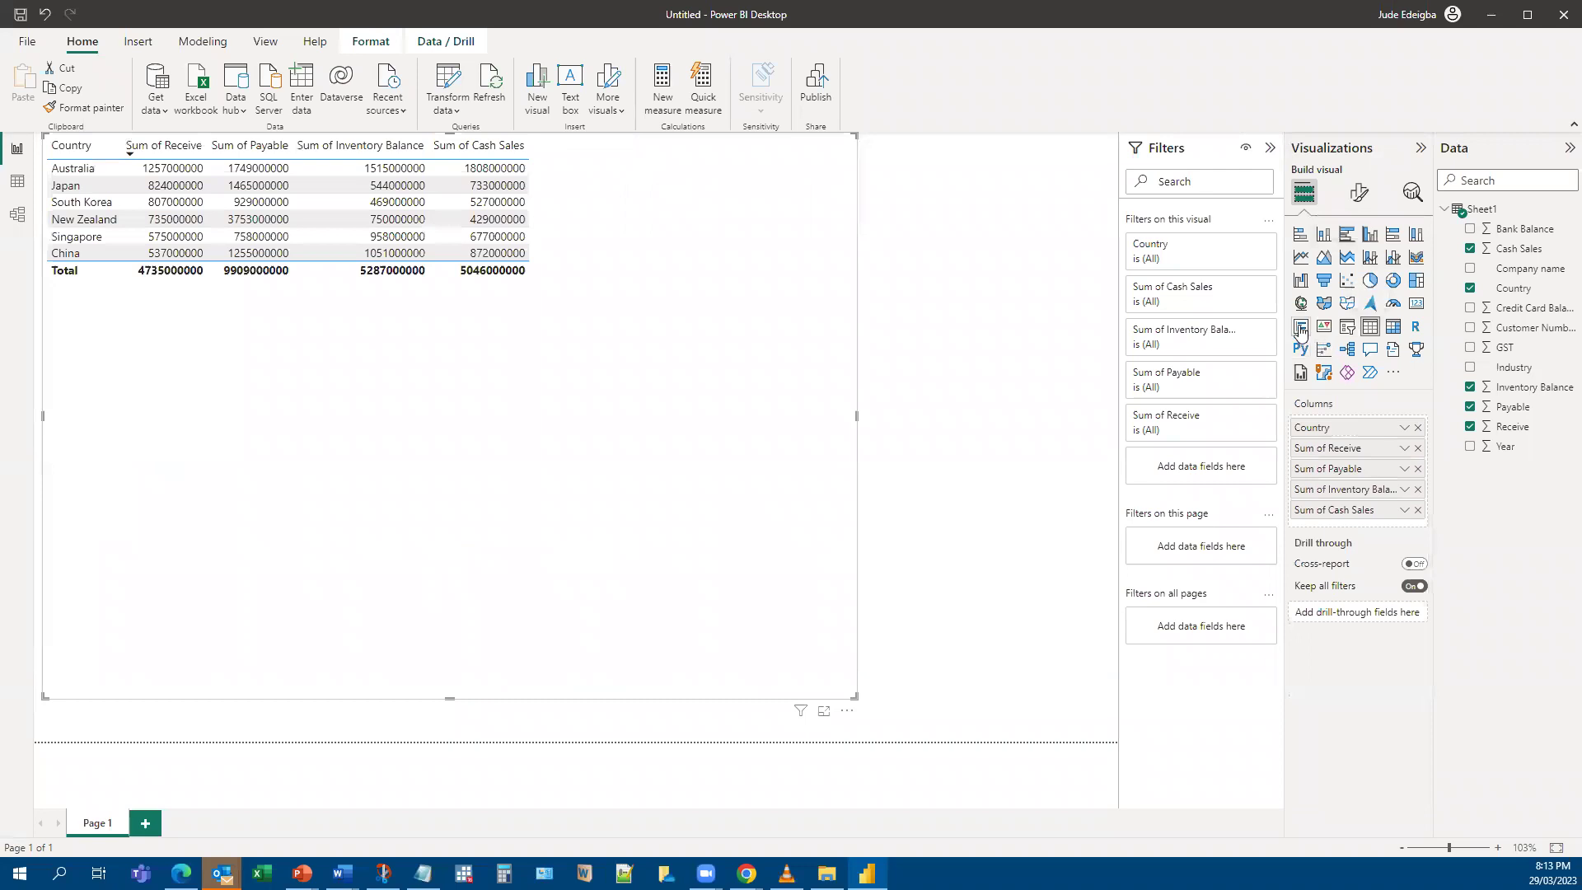
click(1300, 328)
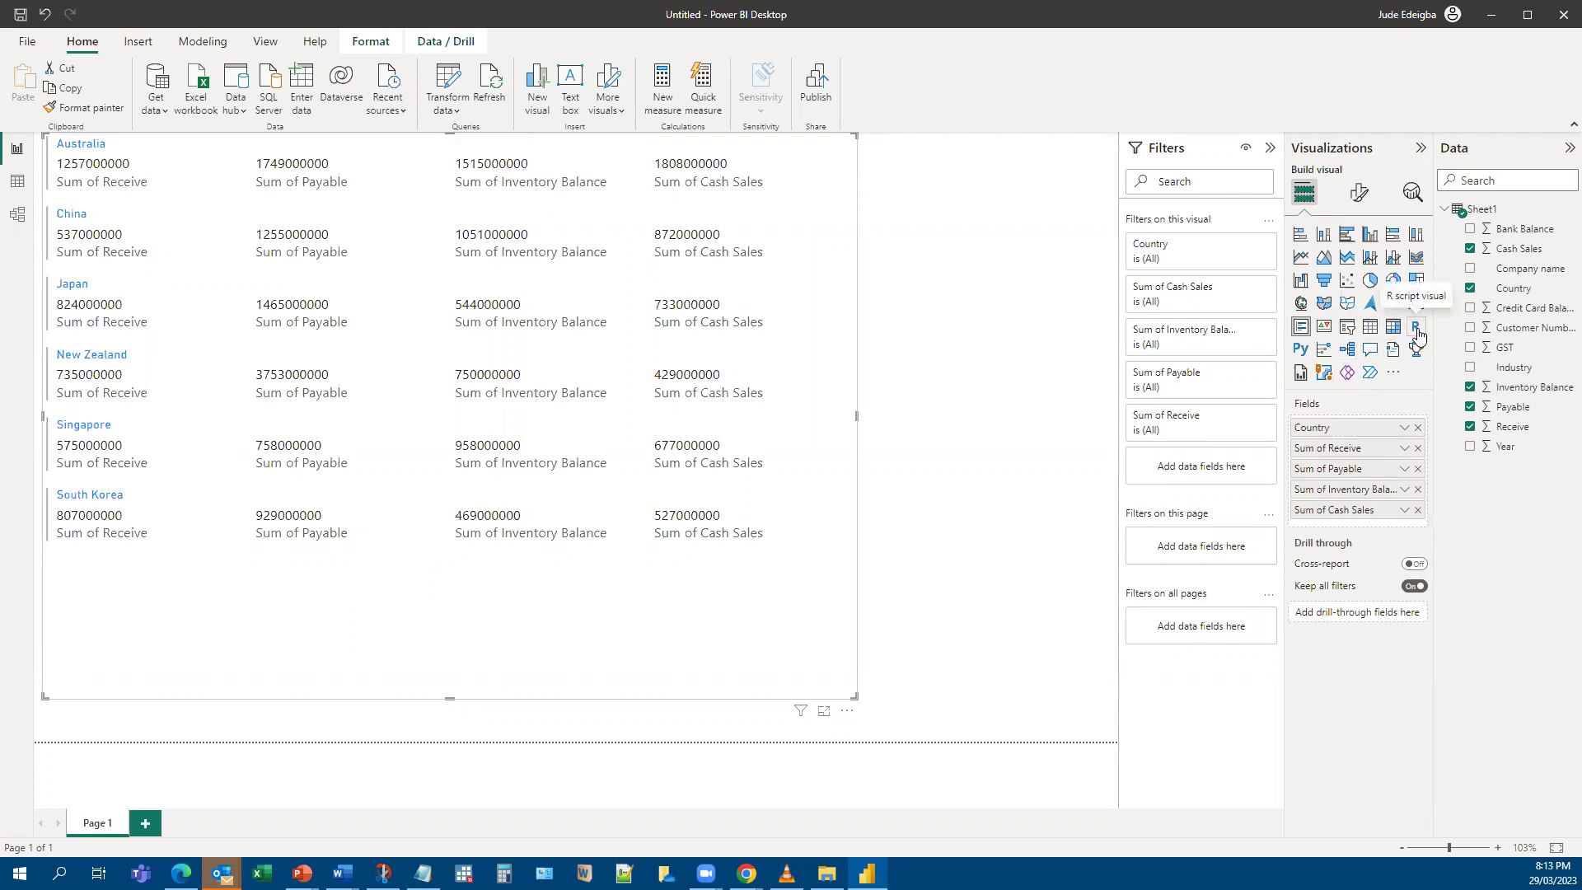
click(1300, 373)
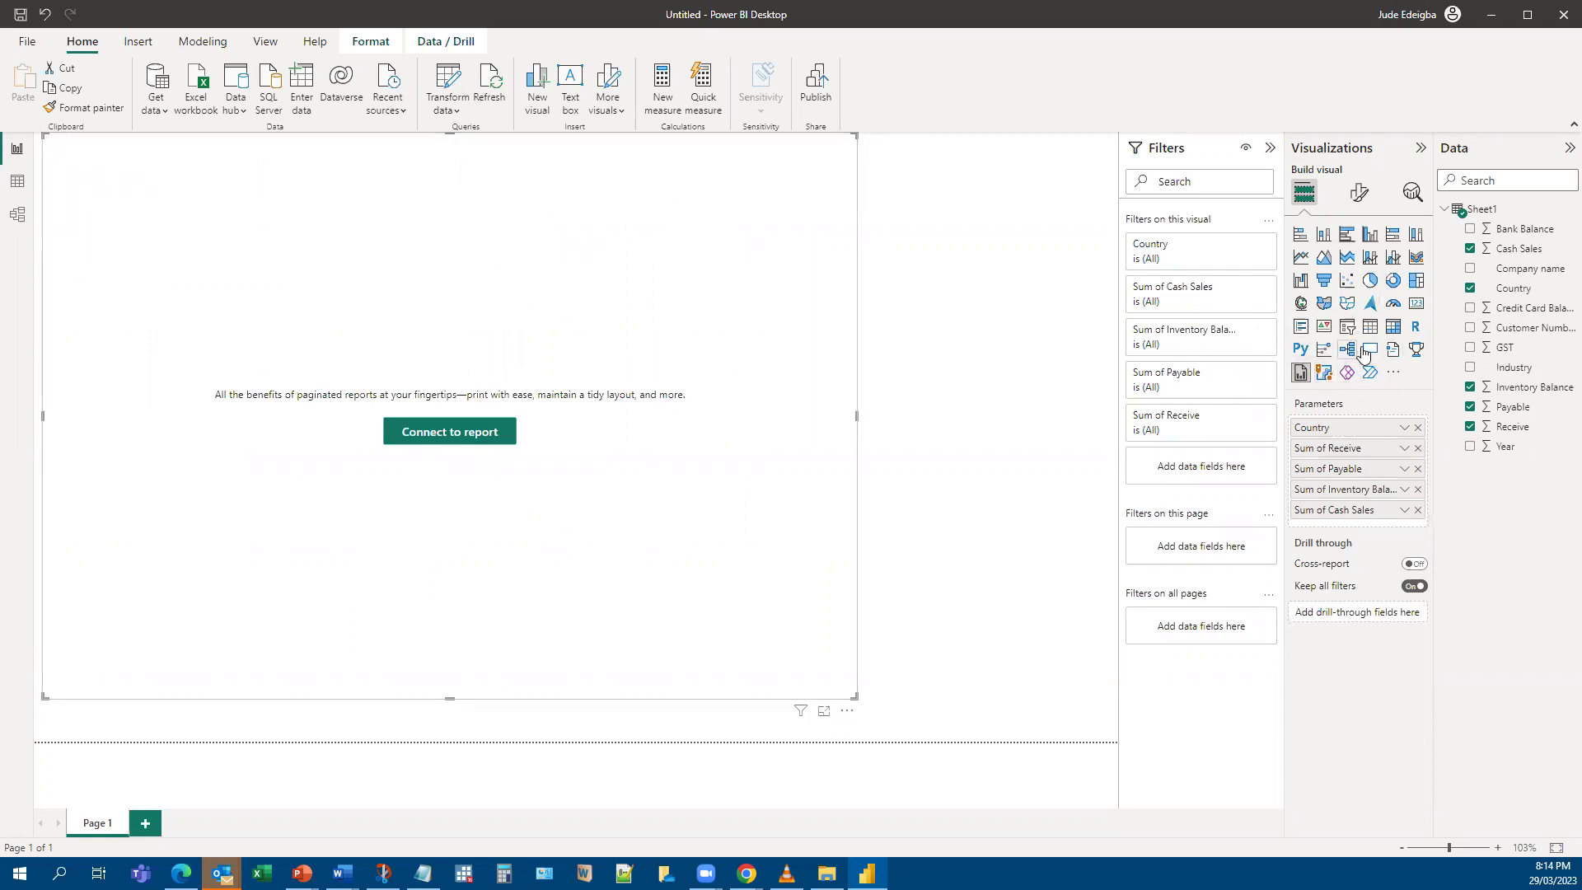
Change the visual on Page 1 to a stacked column chart.
click(1301, 235)
click(1324, 235)
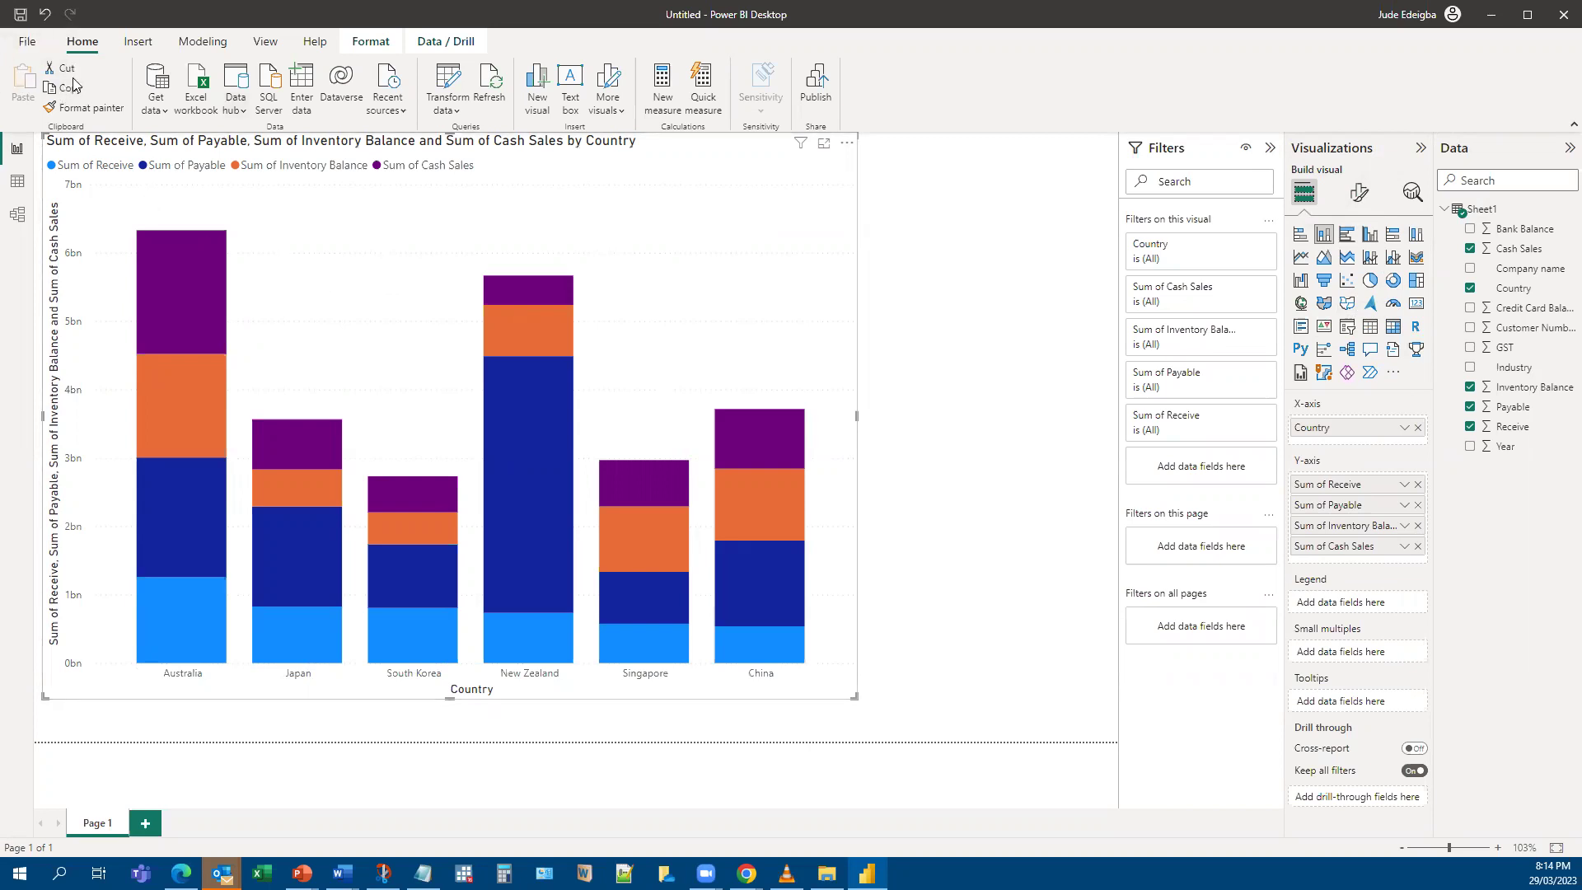
click(28, 41)
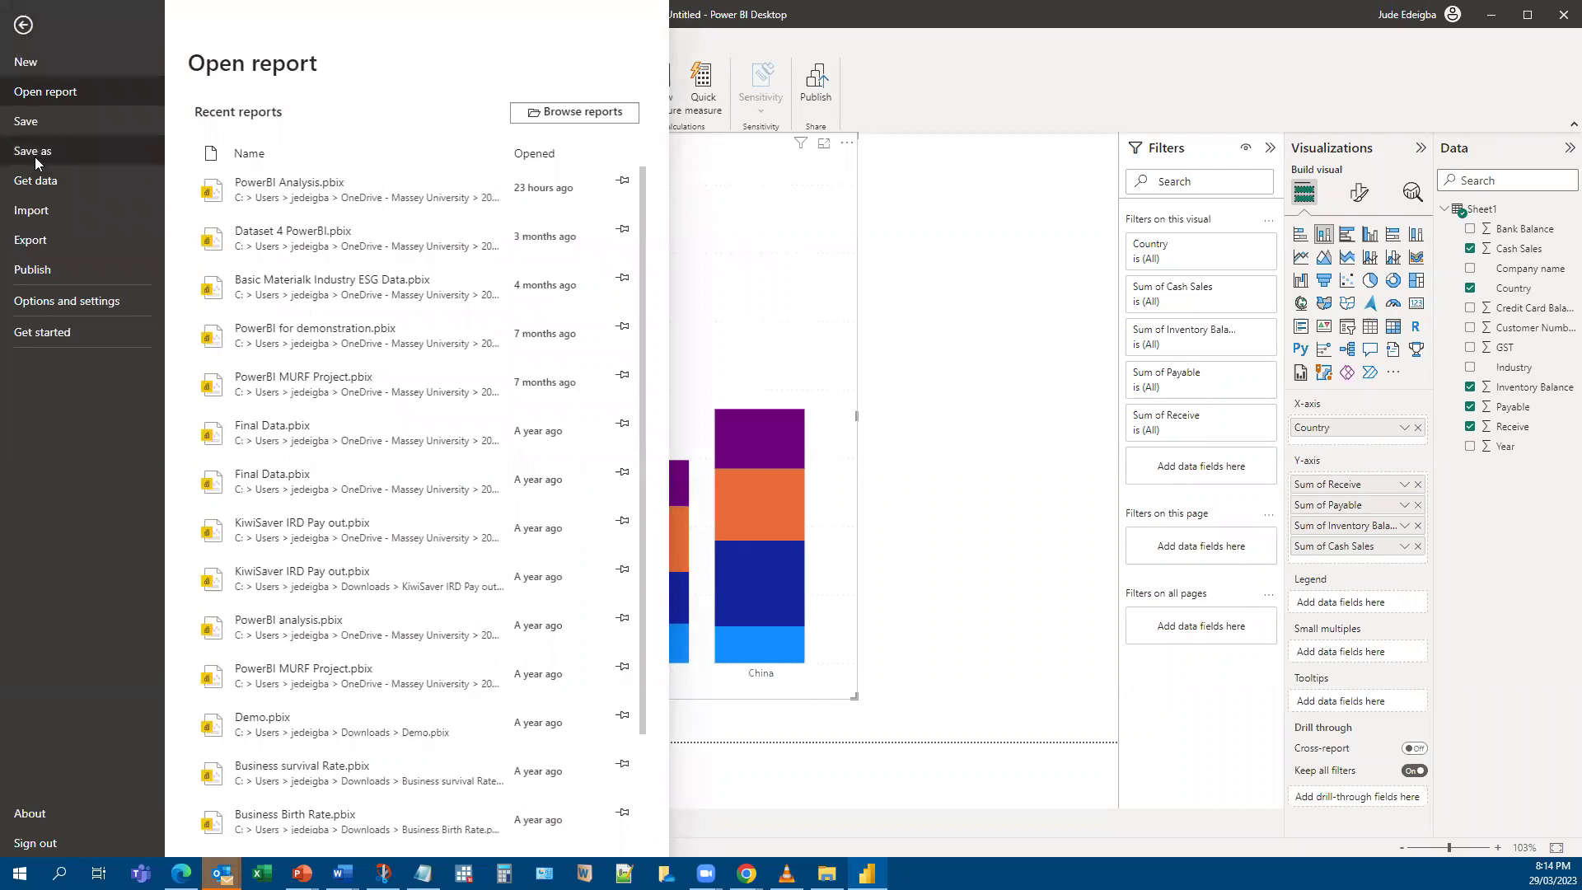
key(Escape)
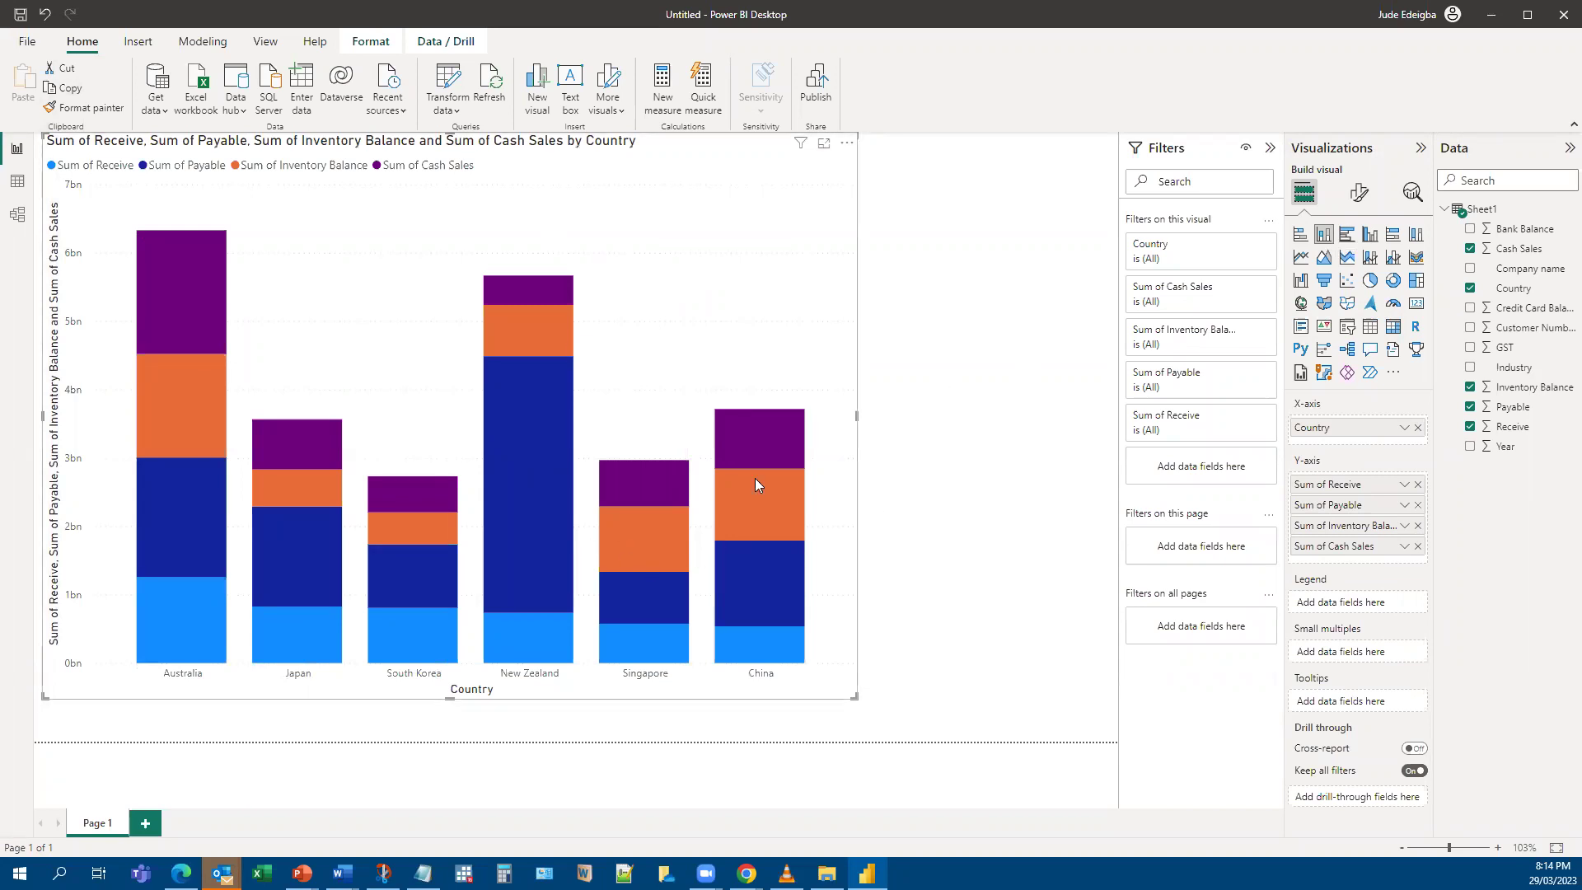
Add a second report page, check the chart on Page 1, and return to the new page.
click(146, 824)
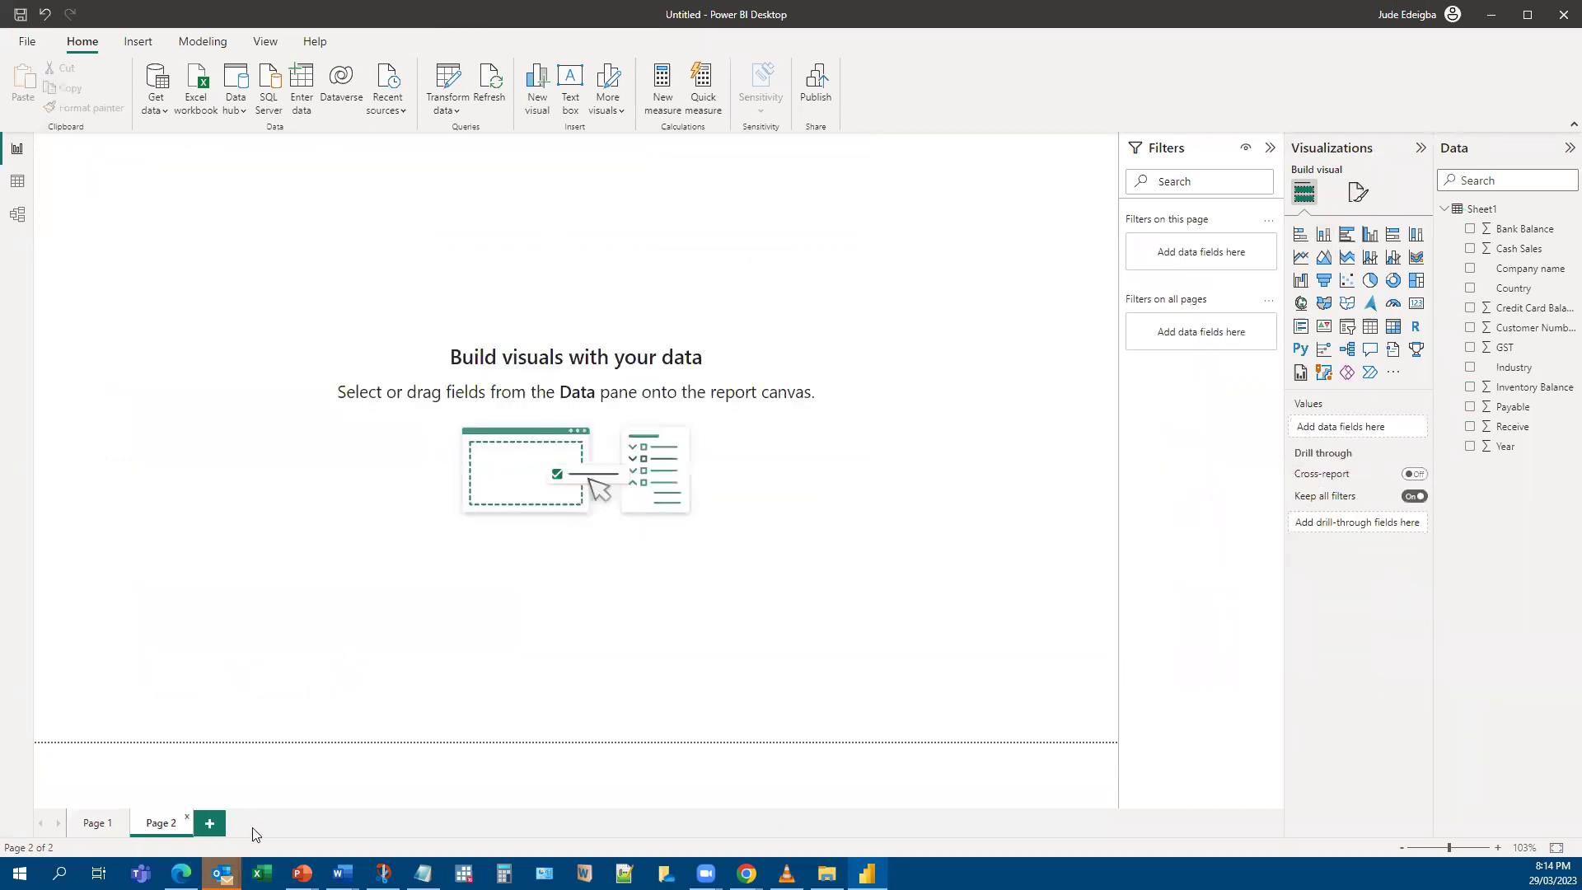
click(98, 823)
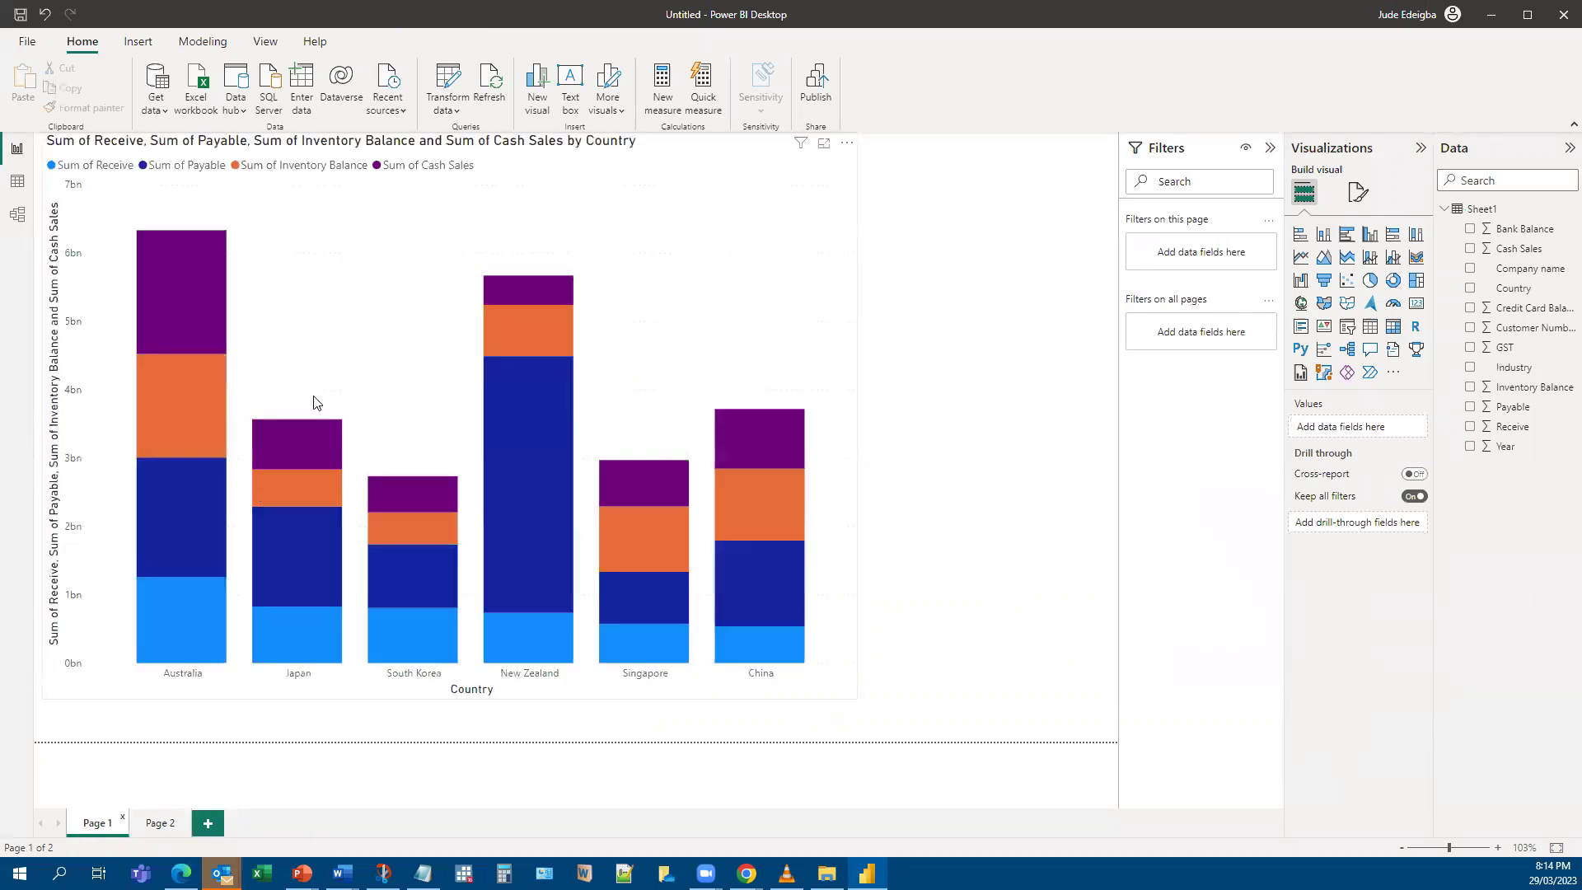
click(154, 825)
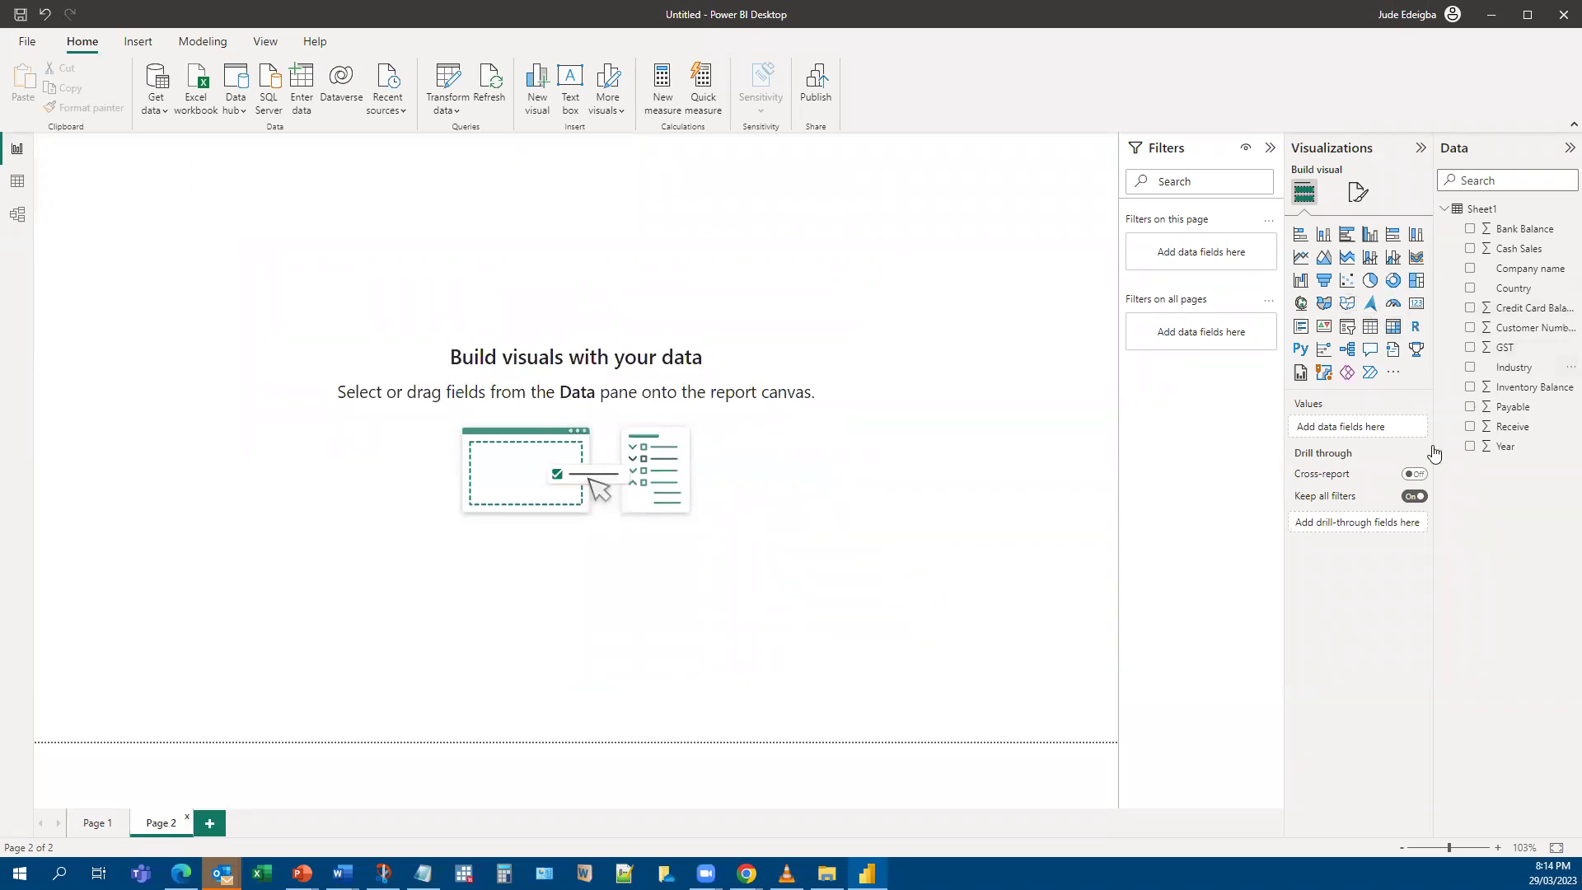
Add a stacked column chart to Page 2 with Country on the X-axis and GST on the Y-axis.
click(1372, 330)
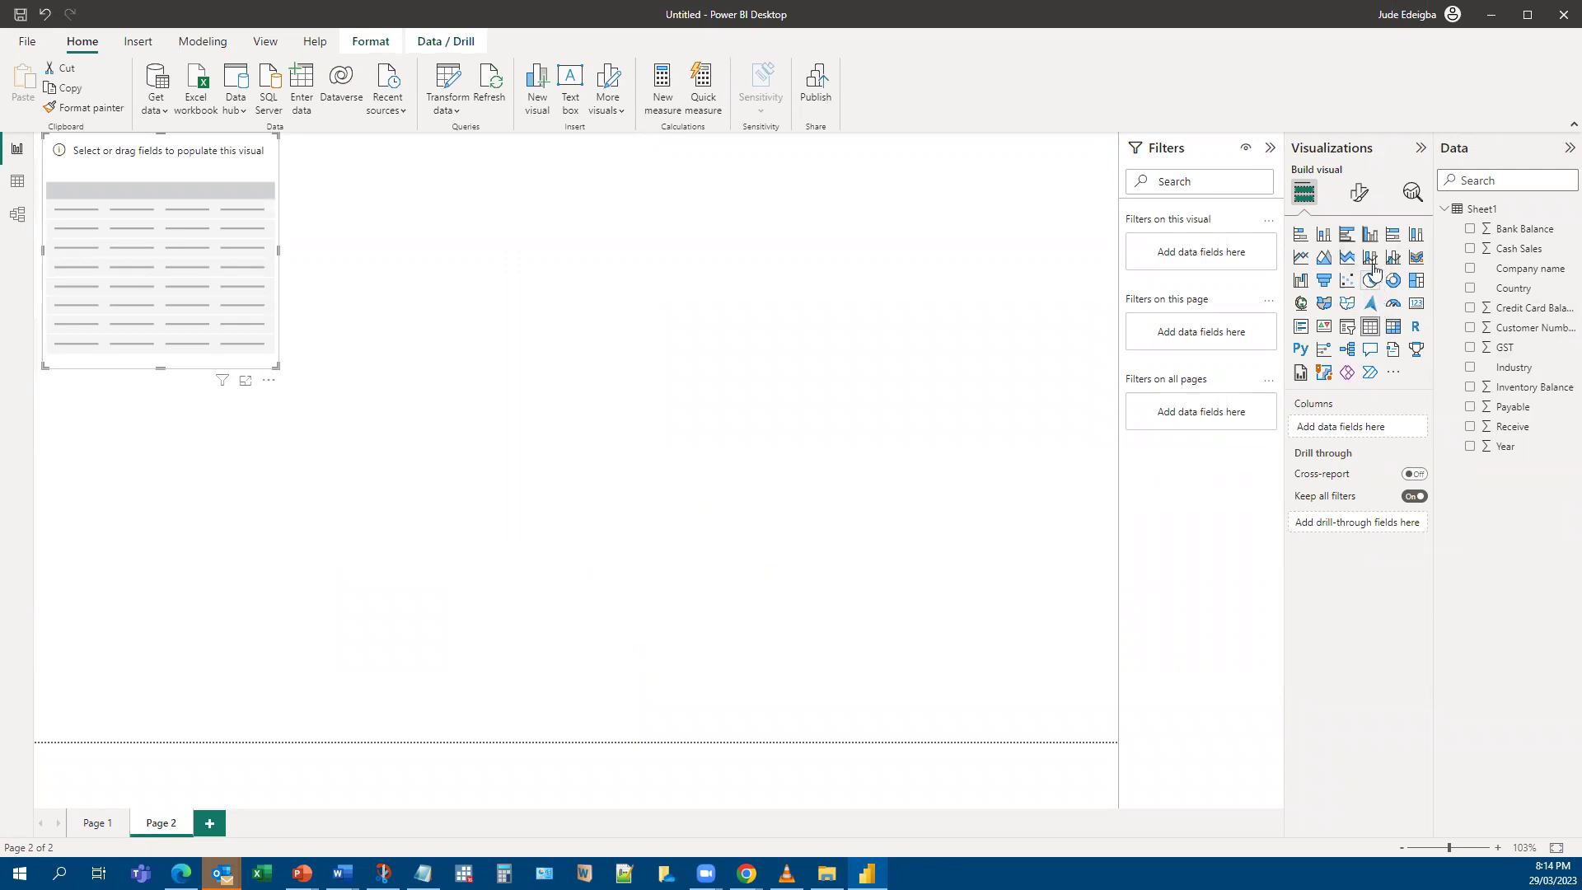
click(1323, 237)
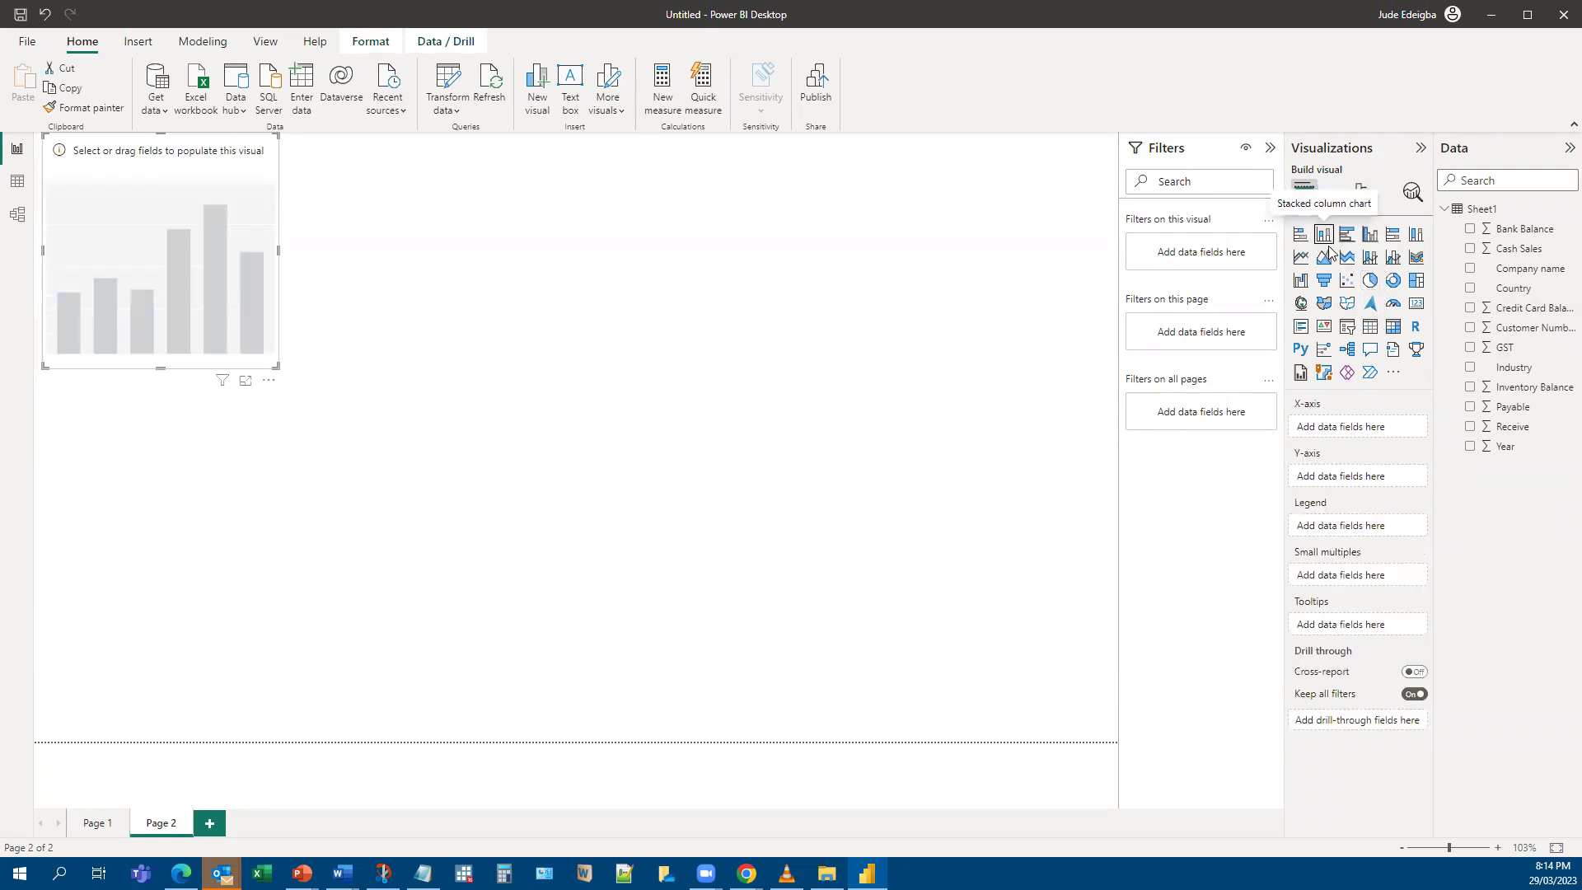
drag(1516, 287, 1374, 429)
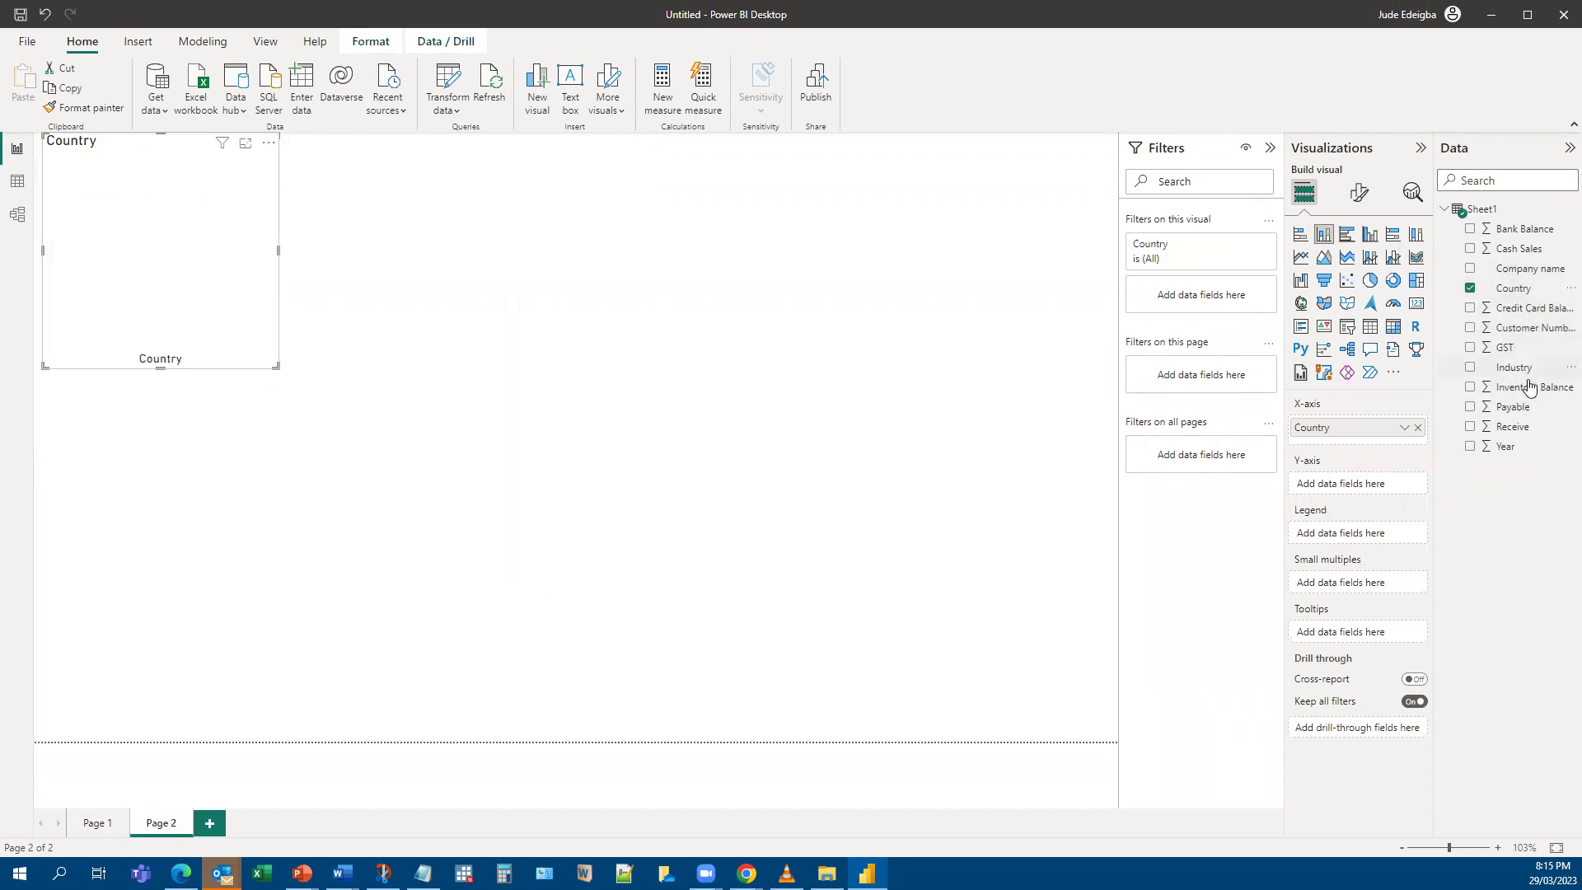
drag(1507, 350, 1366, 488)
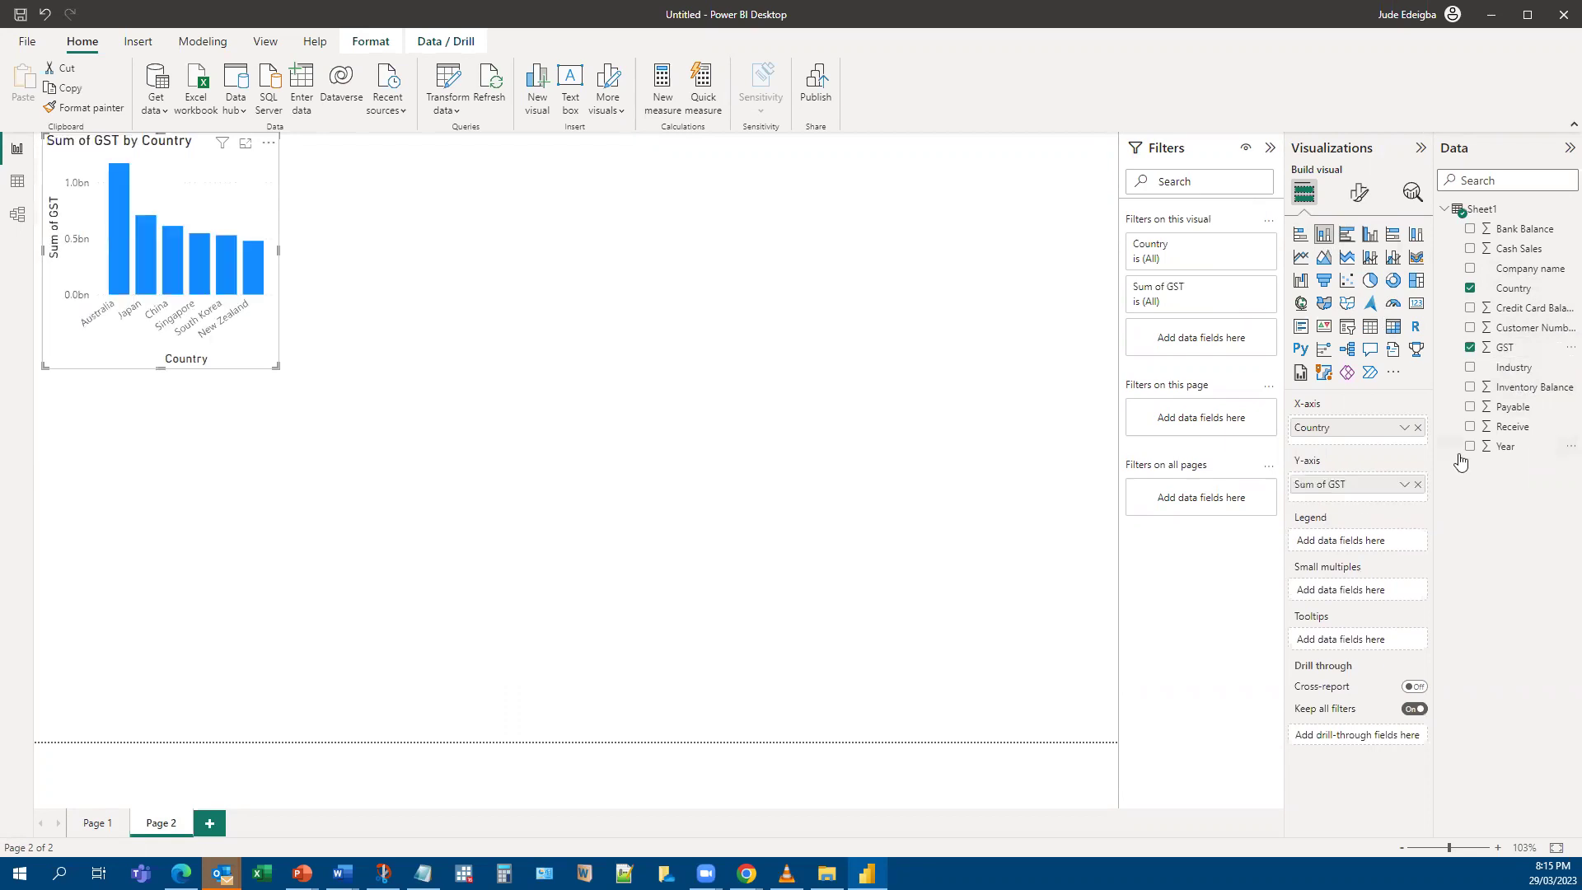
Convert the GST chart to a table with Credit Card Balance and Payable added, enlarge it, and return to Page 1.
click(1370, 327)
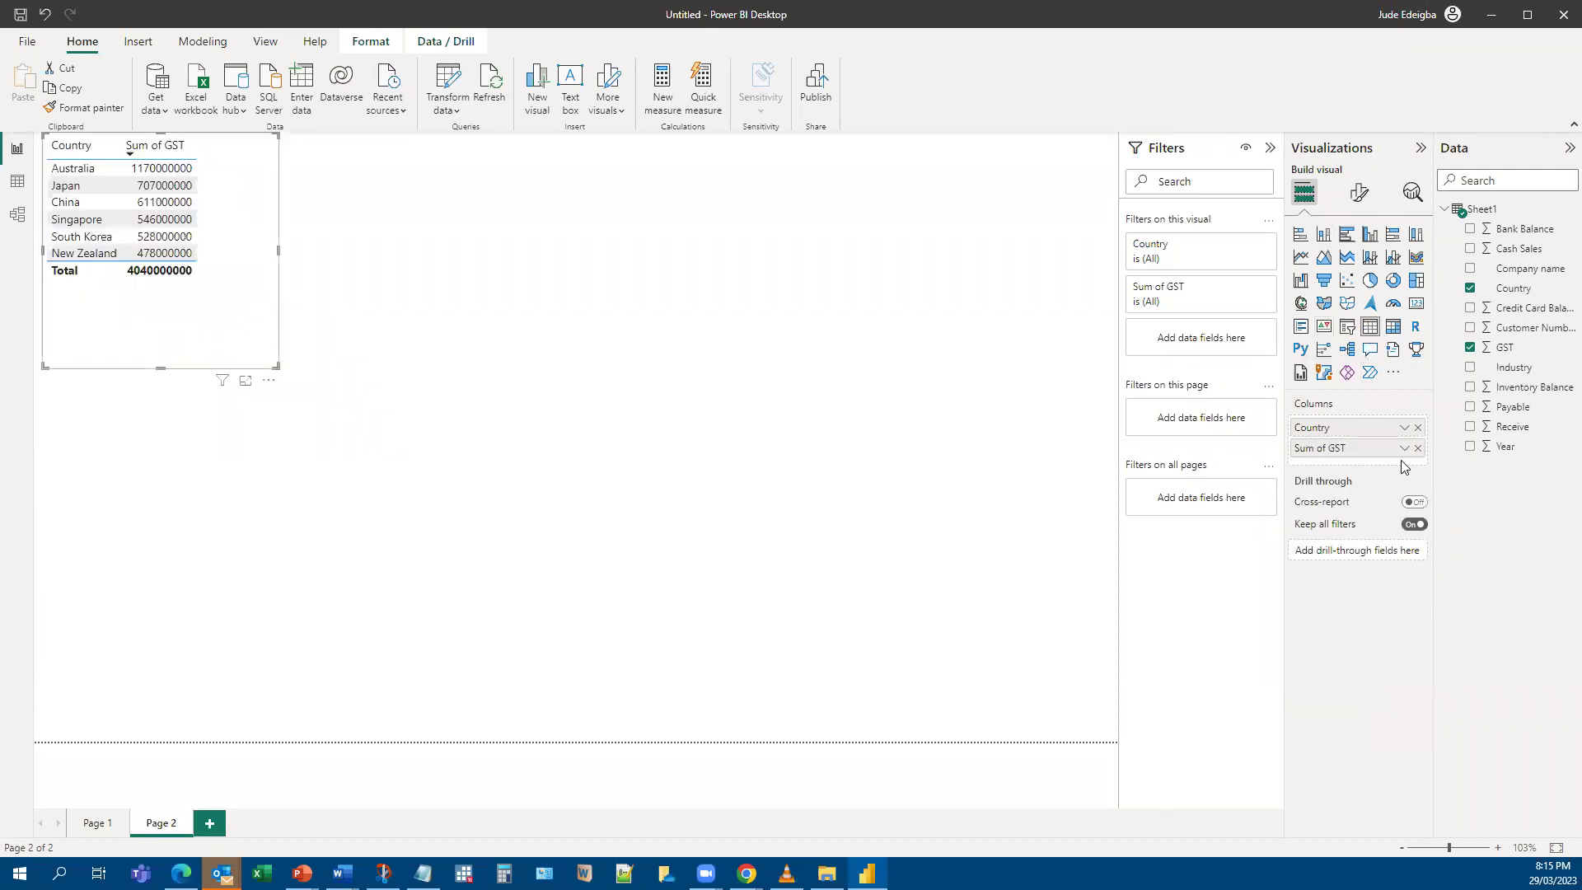
drag(1529, 309, 1404, 490)
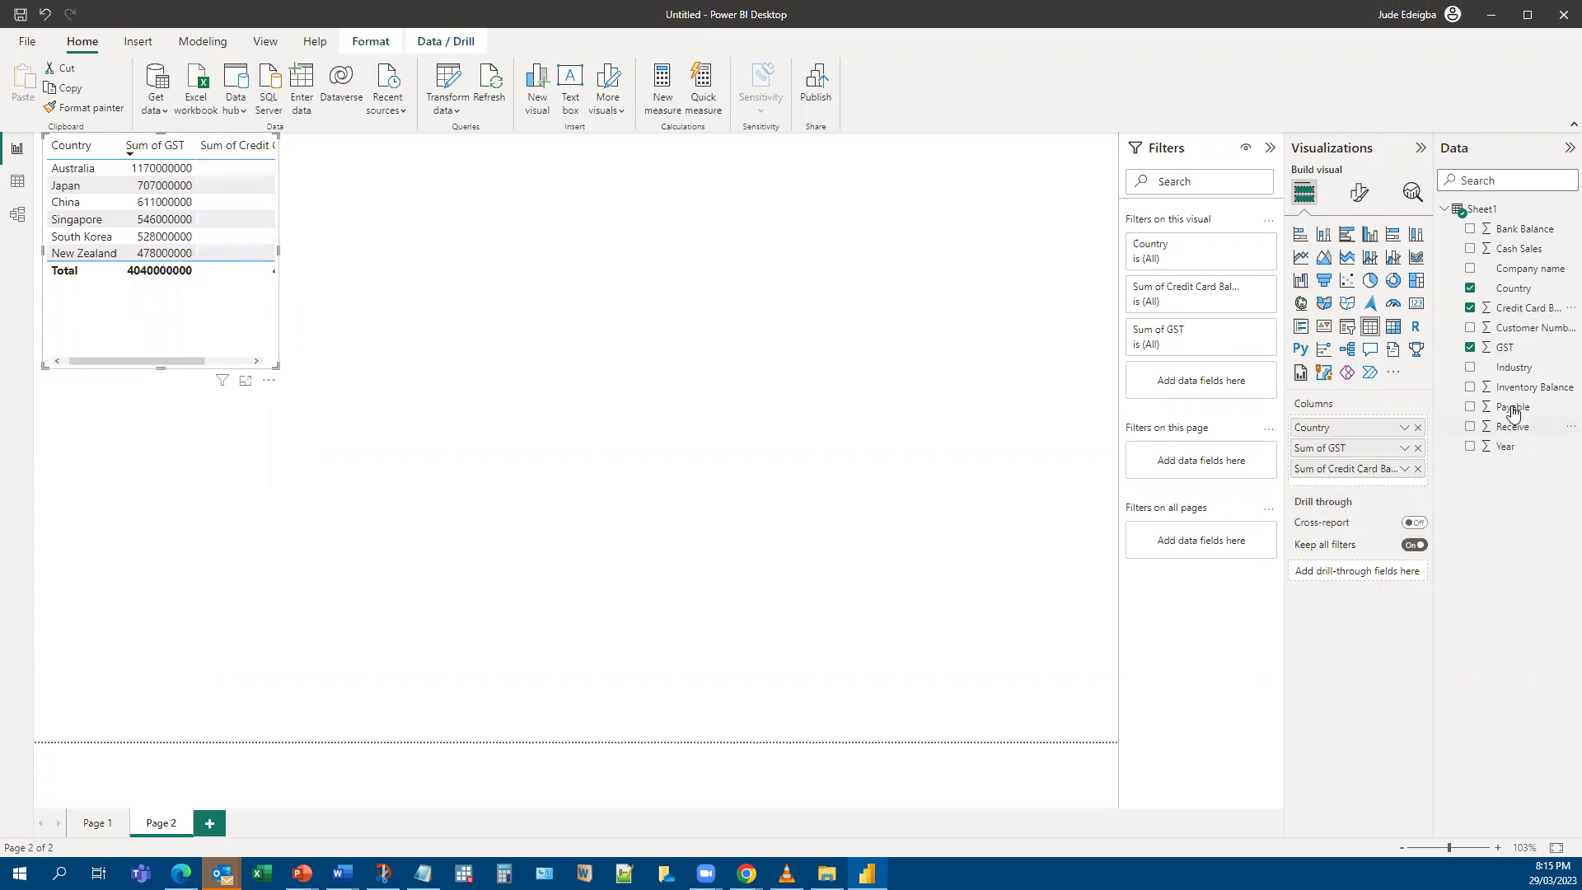
drag(1442, 482, 1388, 496)
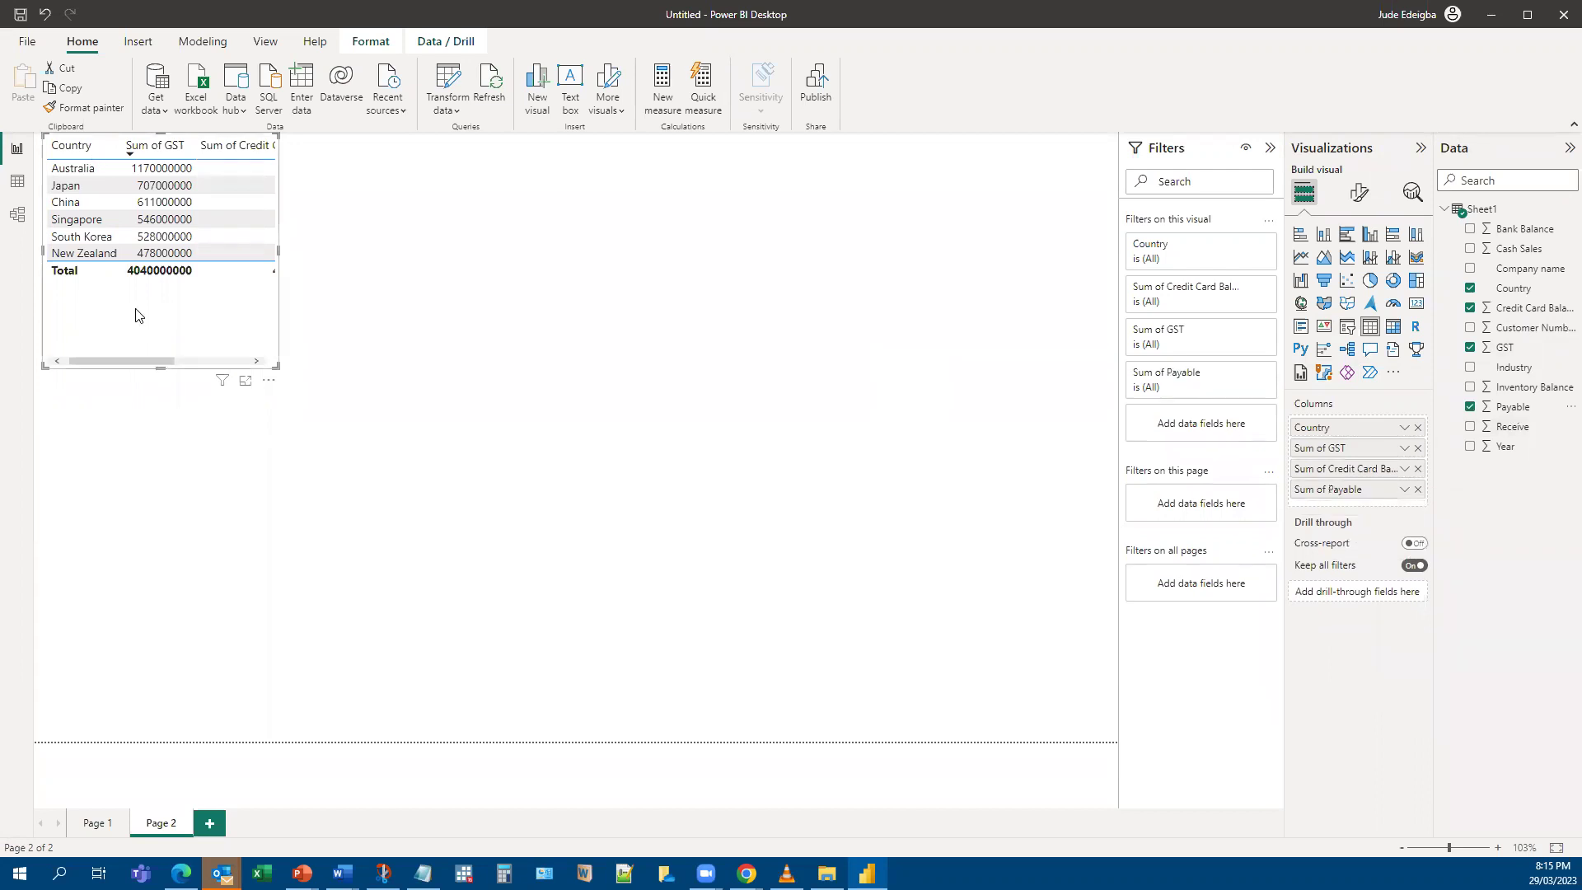
drag(258, 374, 688, 515)
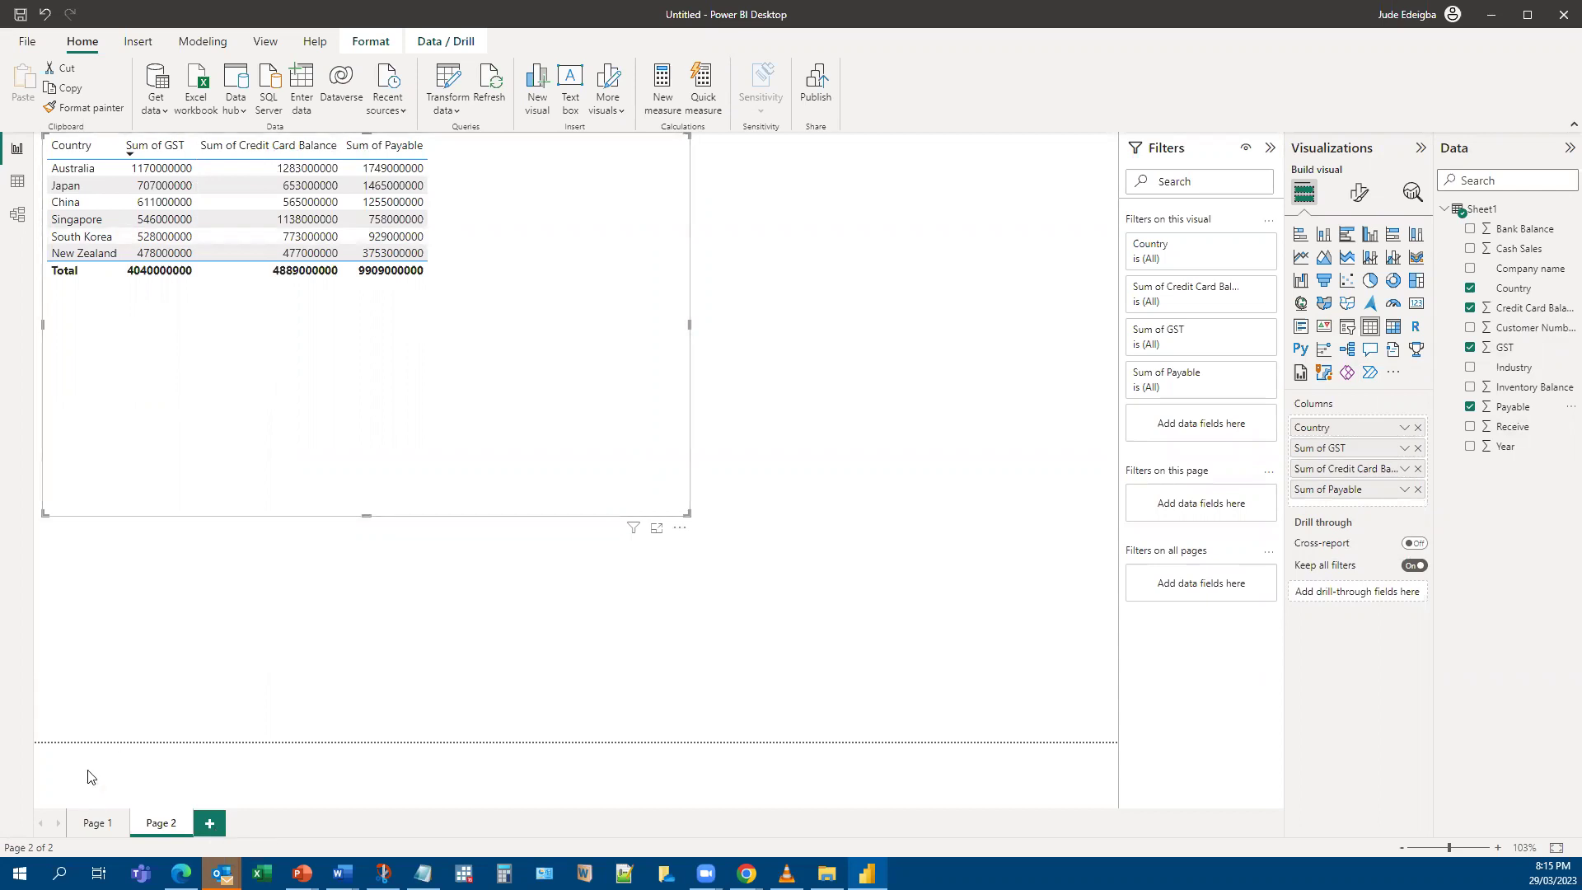
click(86, 824)
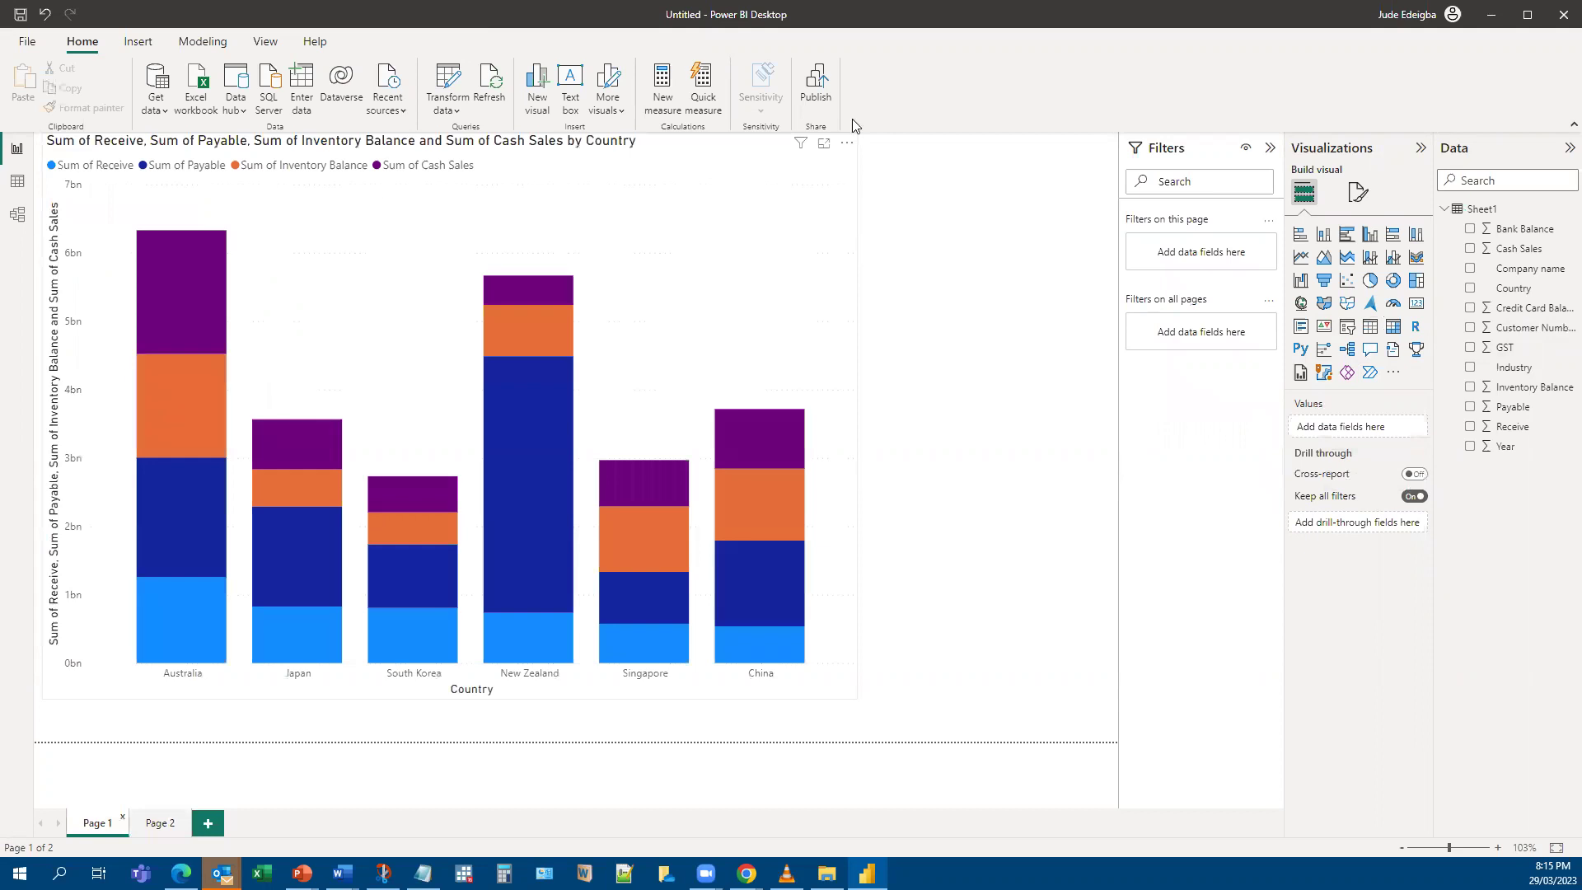